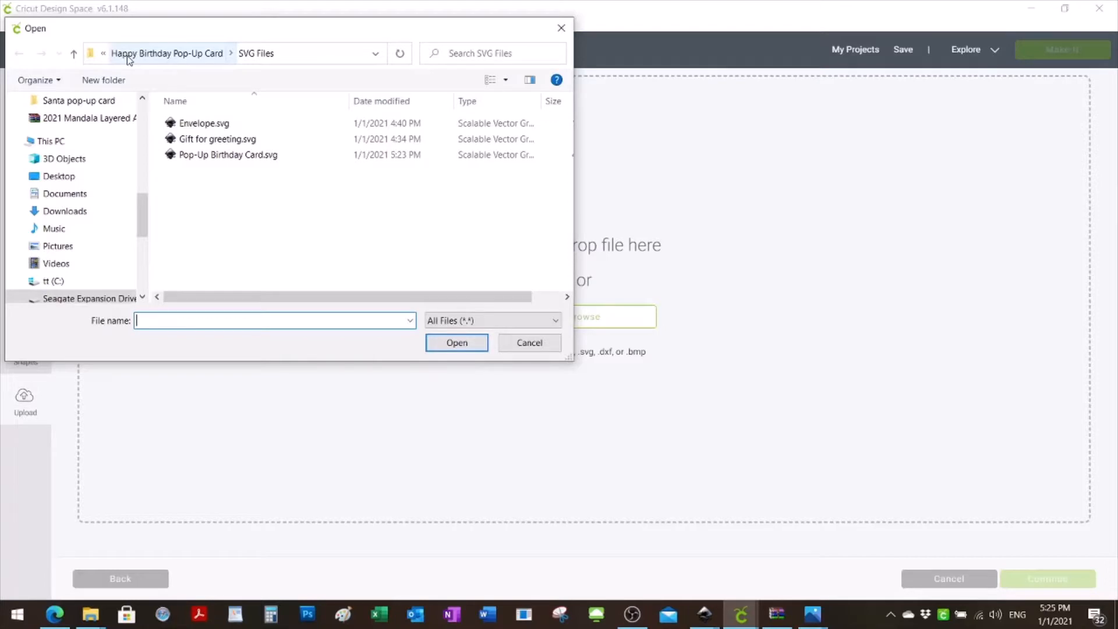
- Load Envelope.svg from the SVG Files folder inside Happy Birthday Pop-Up Card for upload
{"action": "left_click", "coordinate": [129, 53]}
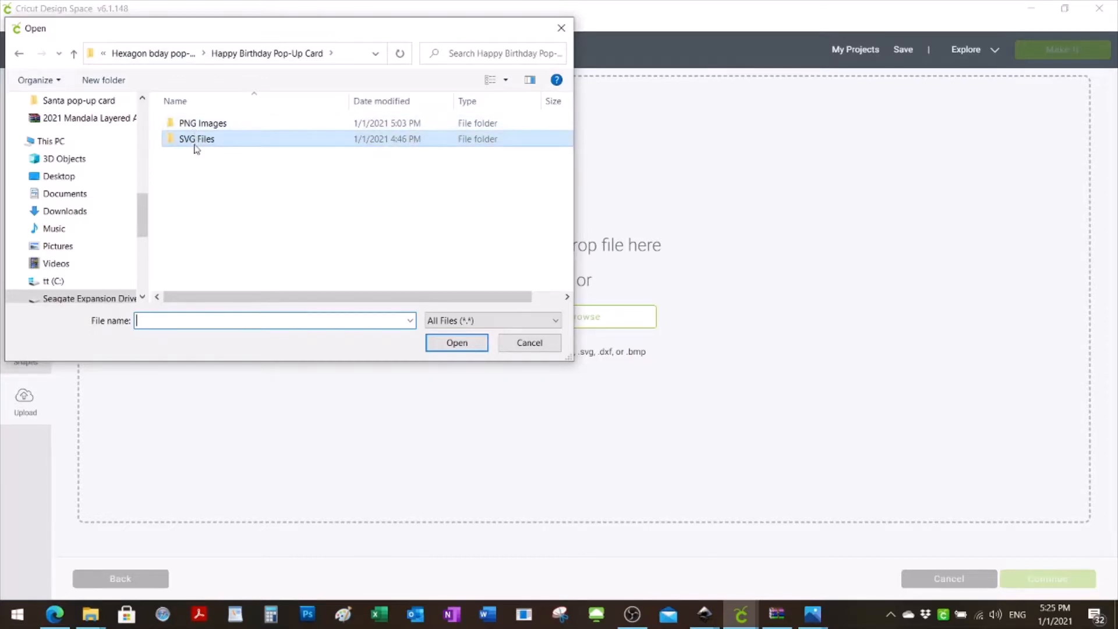
{"action": "double_click", "coordinate": [195, 143]}
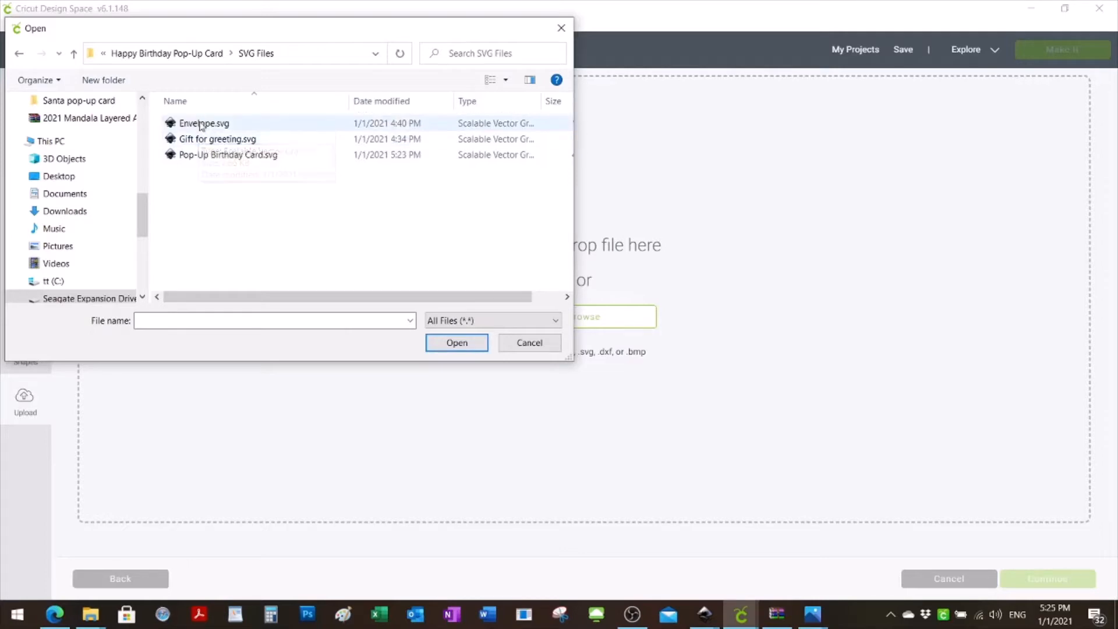
{"action": "double_click", "coordinate": [201, 126]}
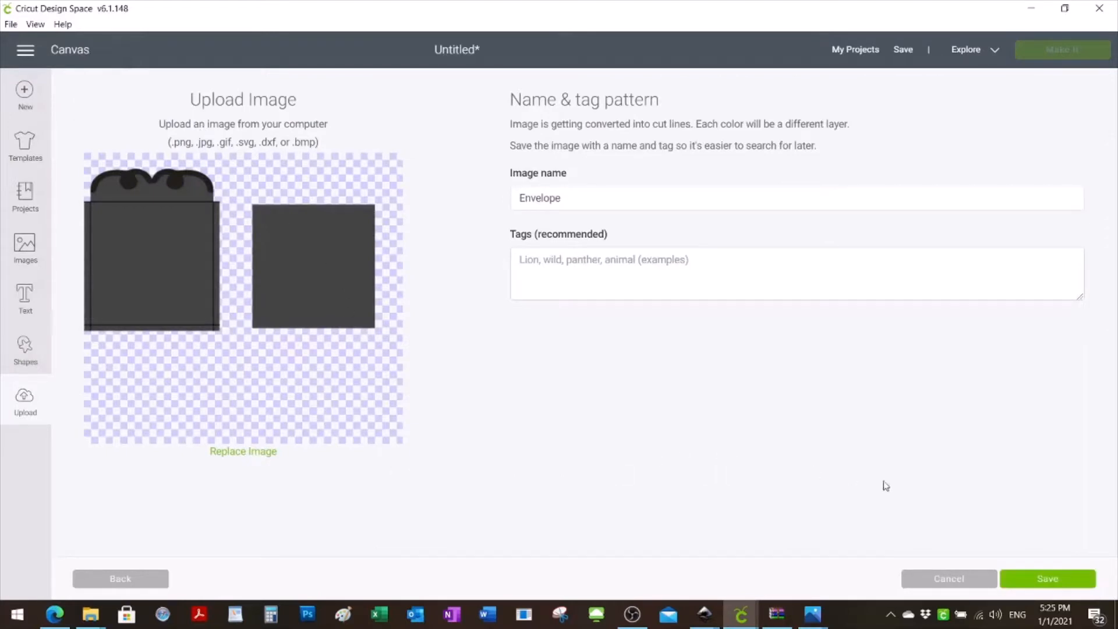
- Name the uploaded image "Envelope - Bday pop up card" and save it
{"action": "left_click", "coordinate": [575, 200]}
{"action": "type", "text": "- Ppp"}
{"action": "key", "text": "BackSpace"}
{"action": "key", "text": "BackSpace"}
{"action": "key", "text": "BackSpace"}
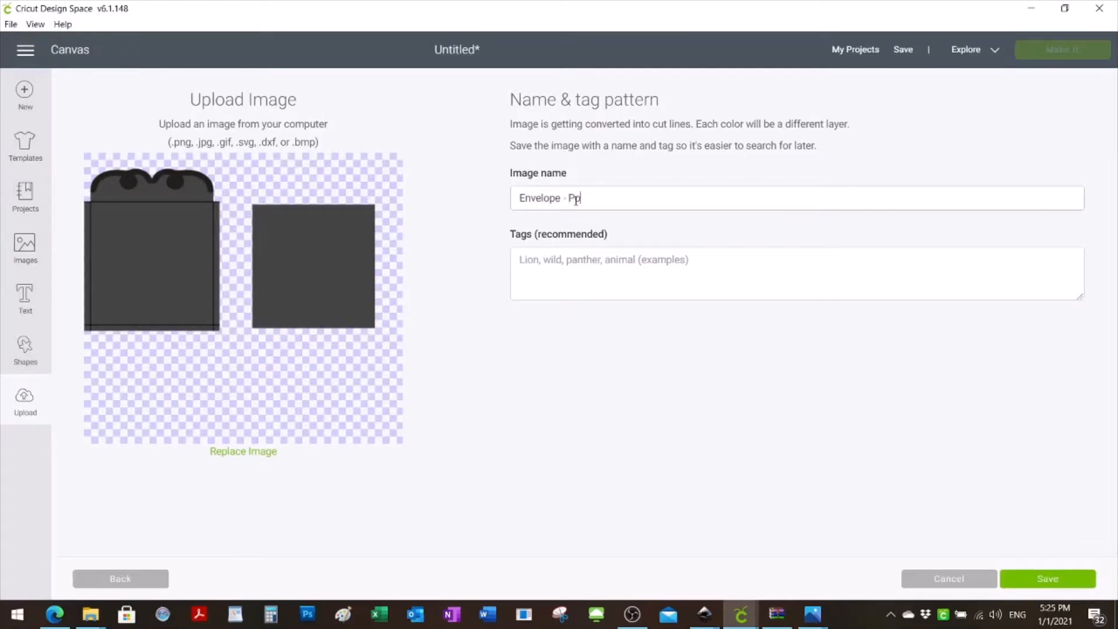
{"action": "type", "text": "Bday pop up card"}
{"action": "left_click", "coordinate": [1048, 583]}
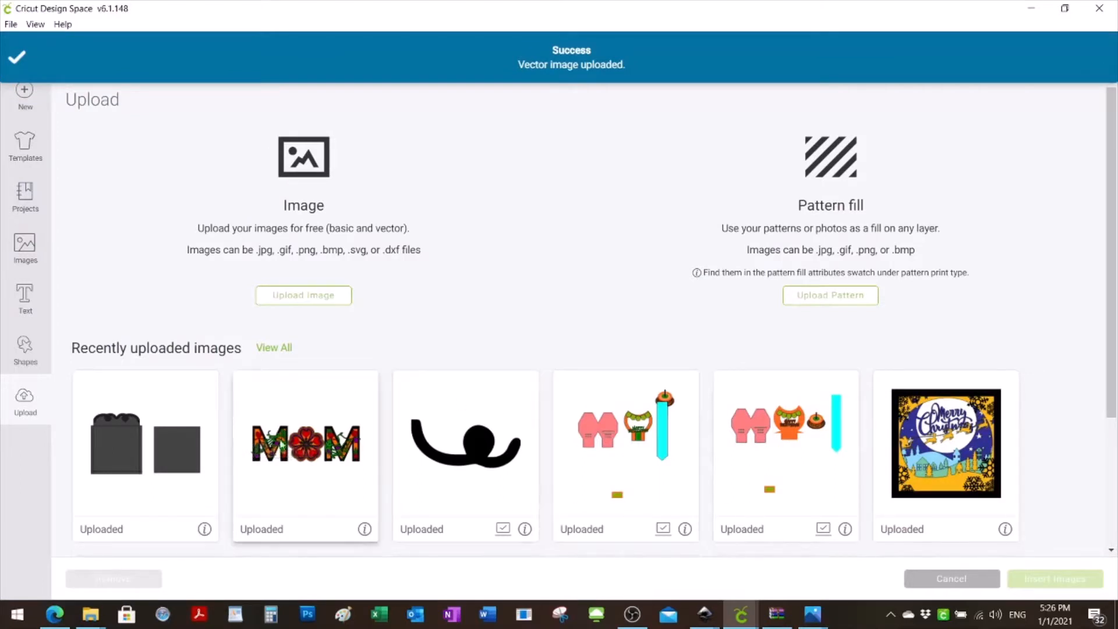
- Upload Gift for greeting.svg and save it under the name "Gift for greeting - Bday pop up card"
{"action": "left_click", "coordinate": [302, 297]}
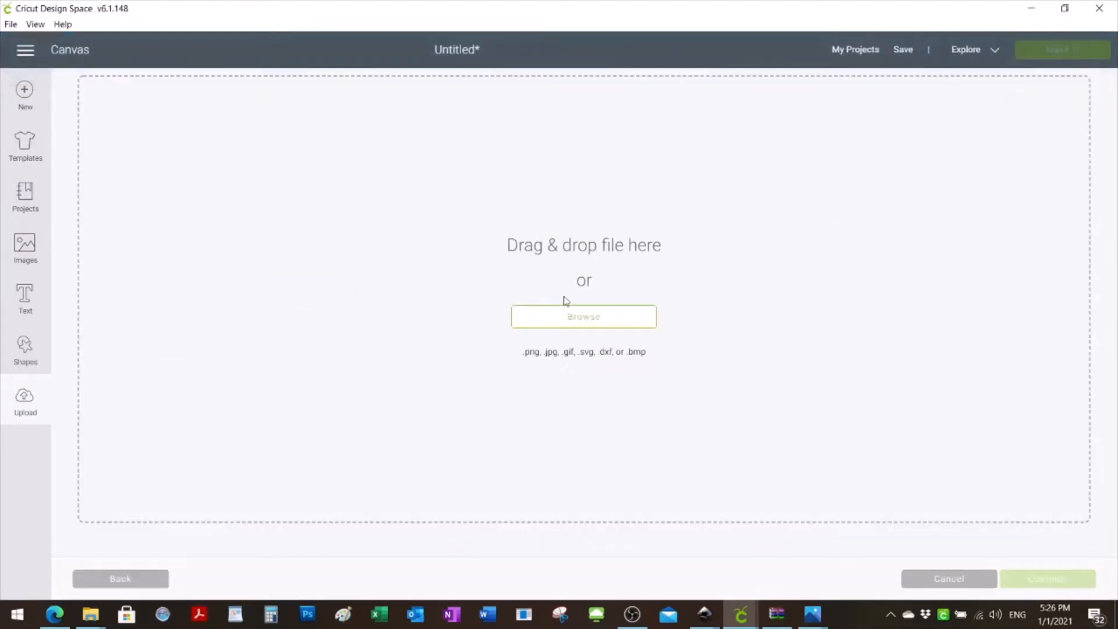
{"action": "left_click", "coordinate": [586, 317]}
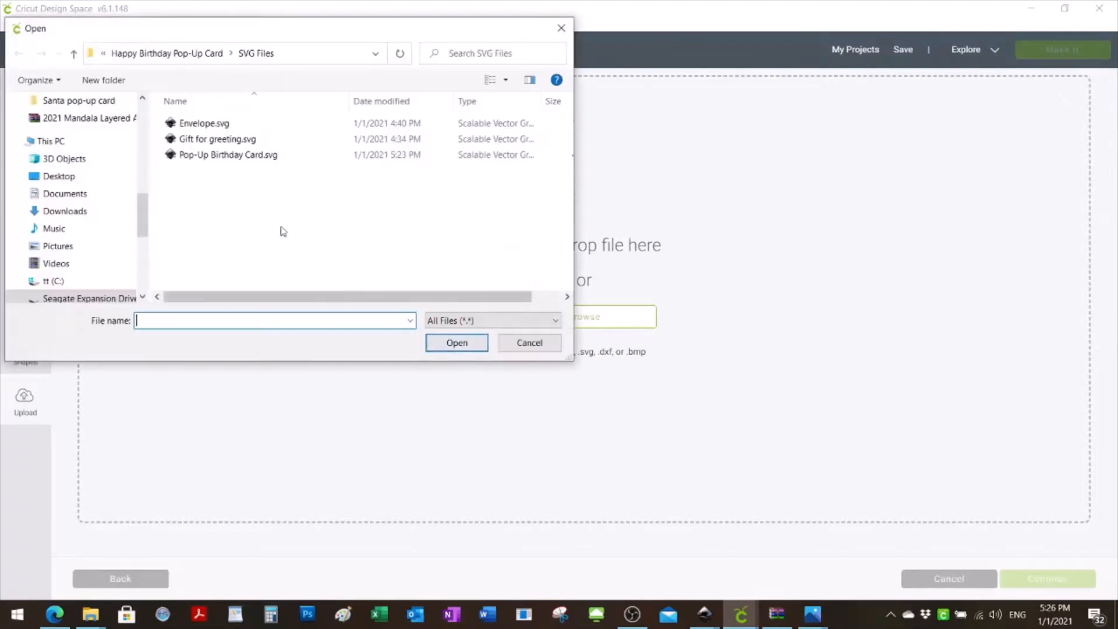
{"action": "double_click", "coordinate": [213, 141]}
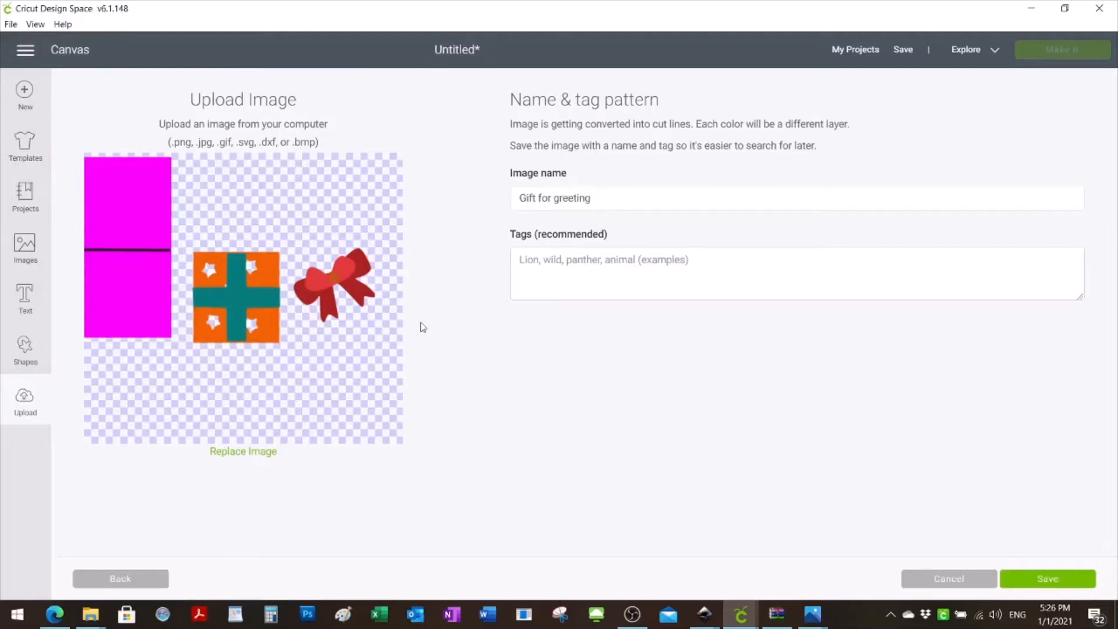
{"action": "left_click", "coordinate": [620, 198]}
{"action": "type", "text": "- Bday pop up card"}
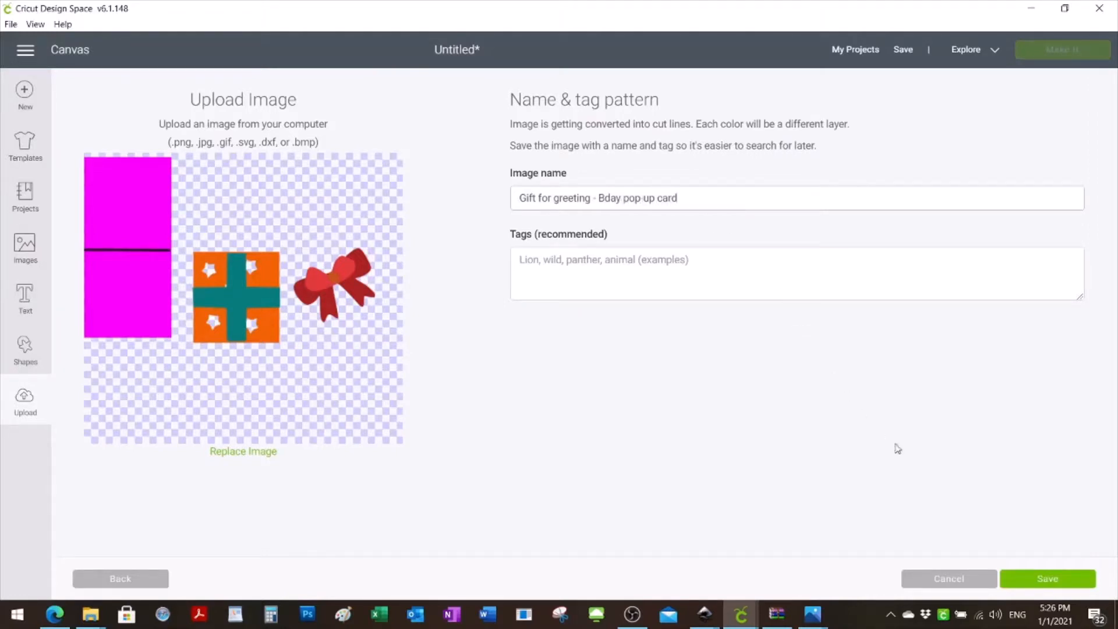
{"action": "left_click", "coordinate": [1039, 578]}
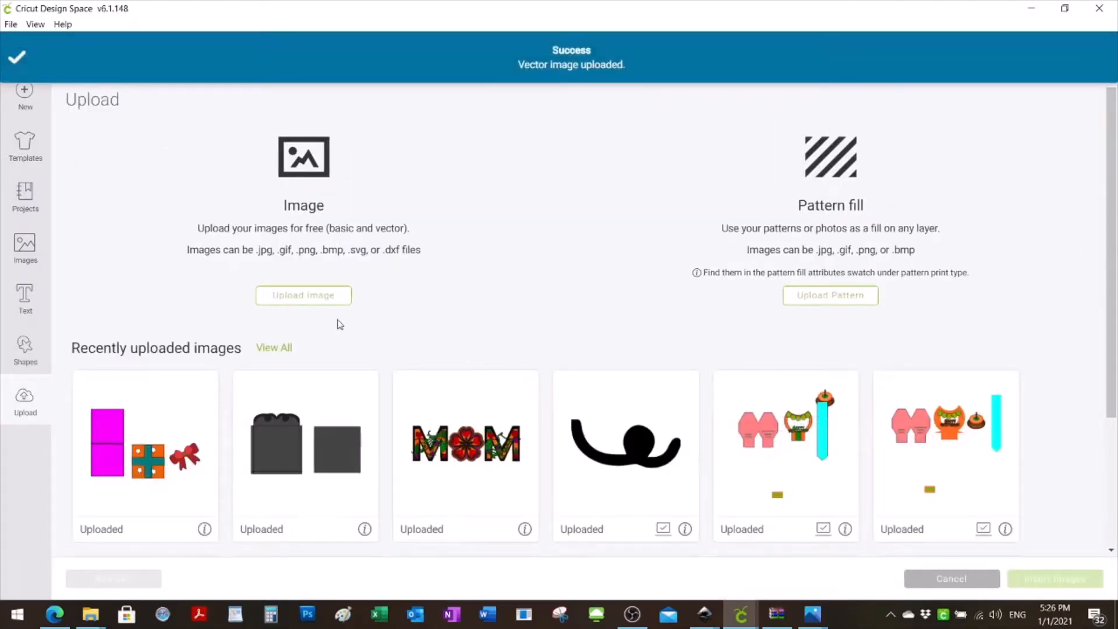
- Upload Pop-Up Birthday Card.svg and save it under its existing name
{"action": "left_click", "coordinate": [301, 304]}
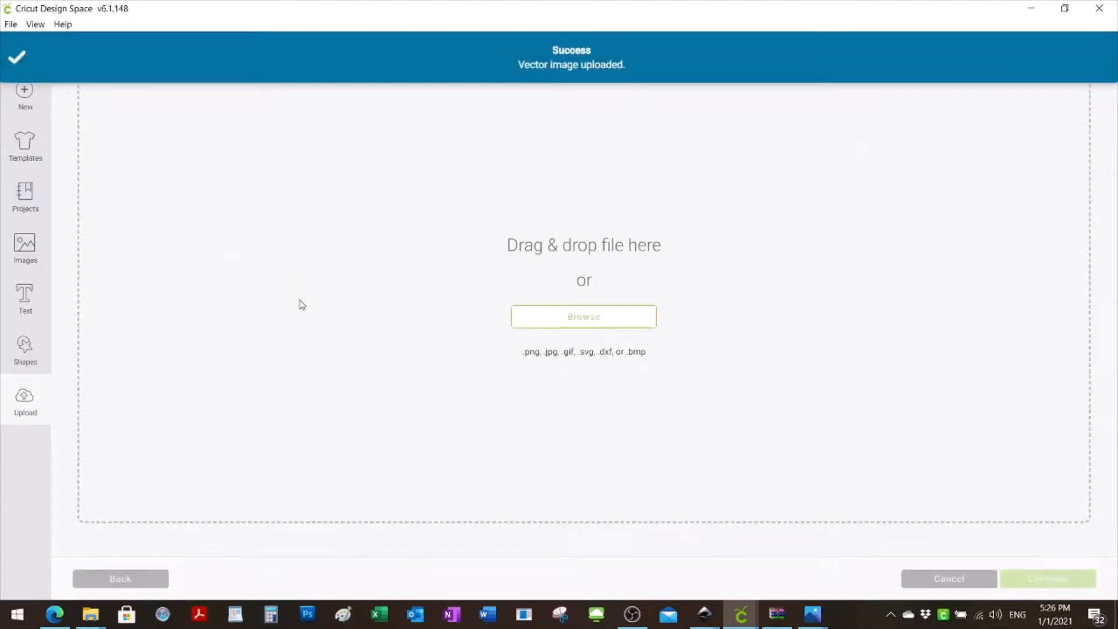
{"action": "left_click", "coordinate": [598, 318]}
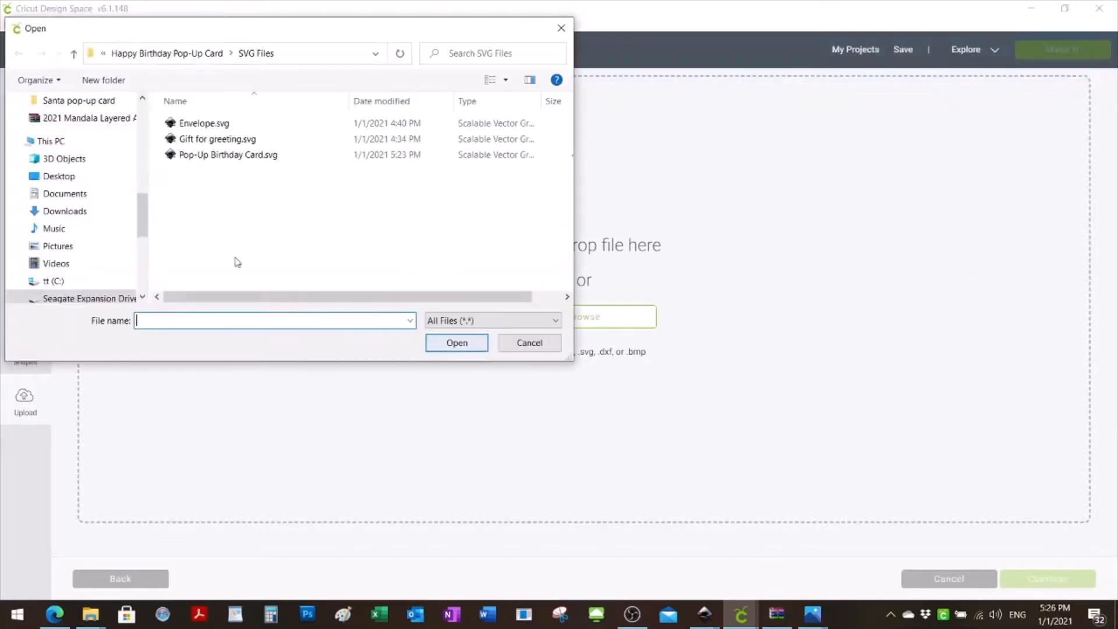
{"action": "left_click", "coordinate": [213, 156]}
{"action": "double_click", "coordinate": [212, 156]}
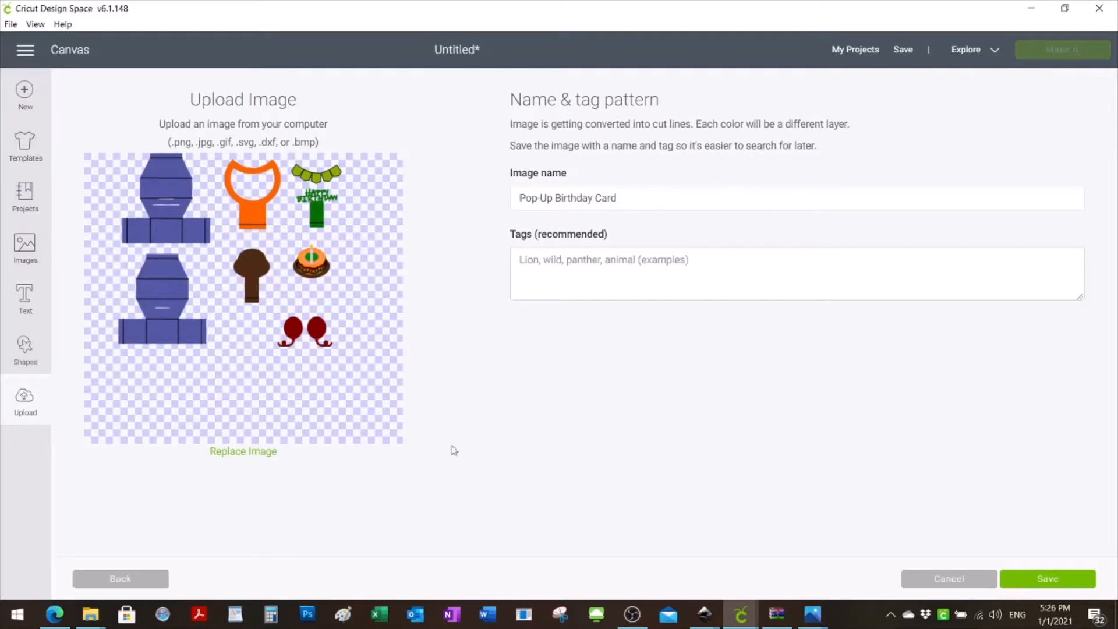
{"action": "left_click", "coordinate": [1063, 586]}
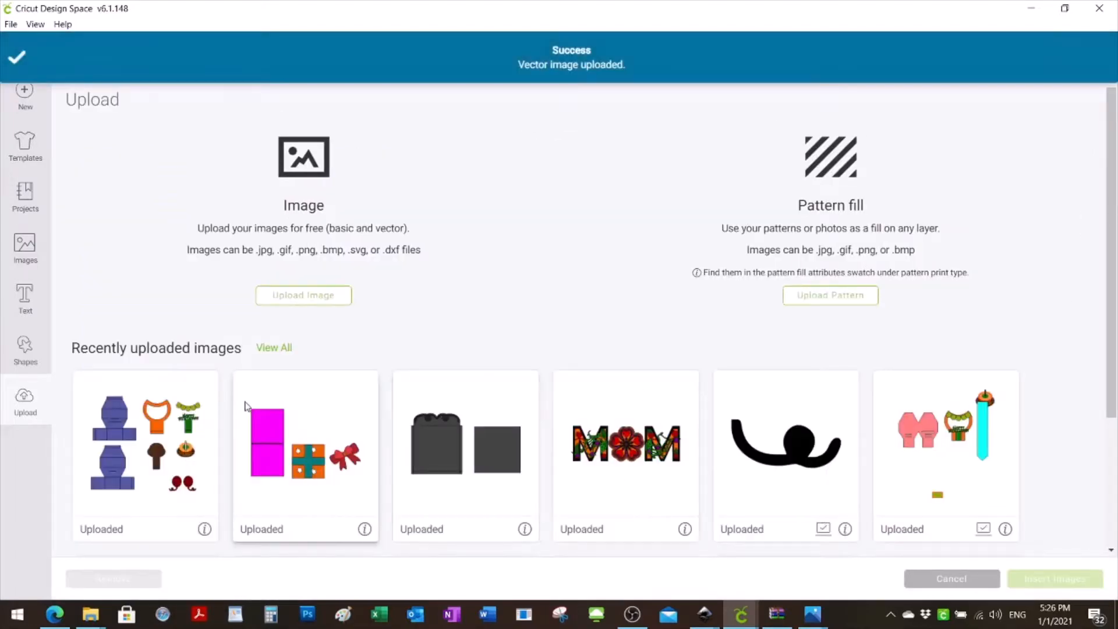
- Insert the uploaded pop-up card, gift and envelope images together onto the canvas
{"action": "left_click", "coordinate": [152, 471]}
{"action": "left_click", "coordinate": [311, 478]}
{"action": "left_click", "coordinate": [432, 487]}
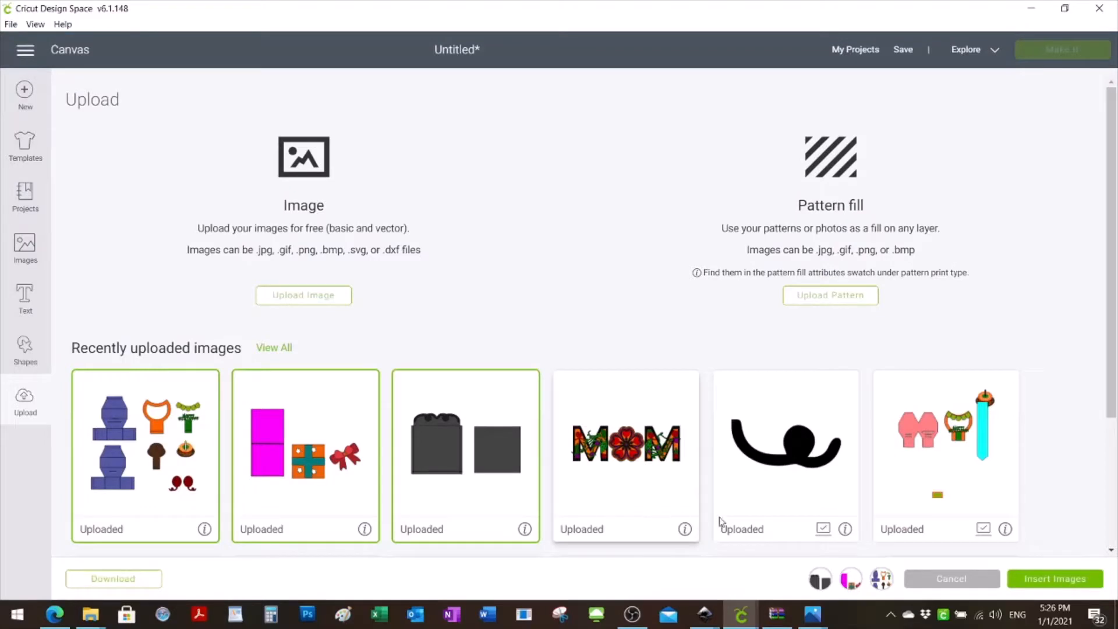
{"action": "left_click", "coordinate": [1068, 579]}
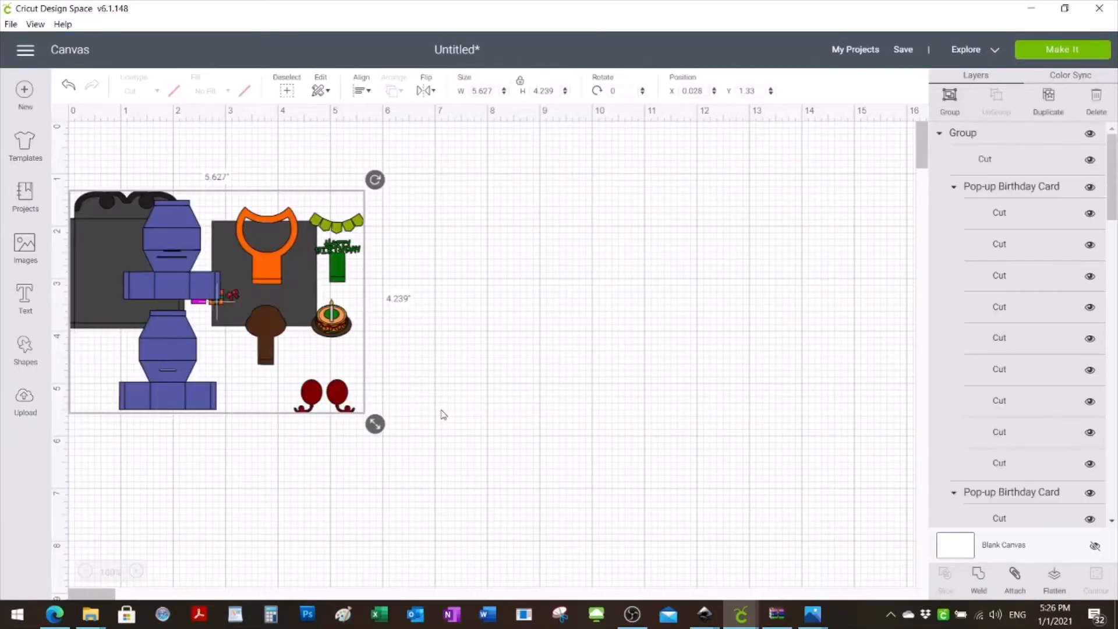
- Separate the overlapping images on the canvas, placing the gift below the card pieces and the envelope to the right of them
{"action": "left_click_drag", "start_coordinate": [185, 283], "coordinate": [251, 273]}
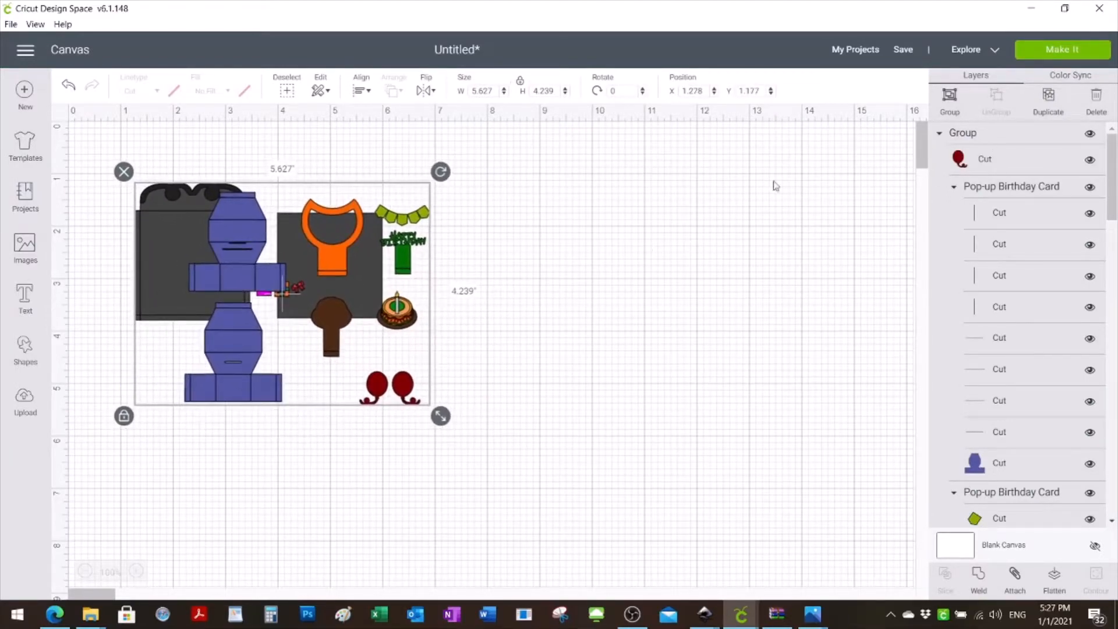
{"action": "left_click", "coordinate": [724, 292]}
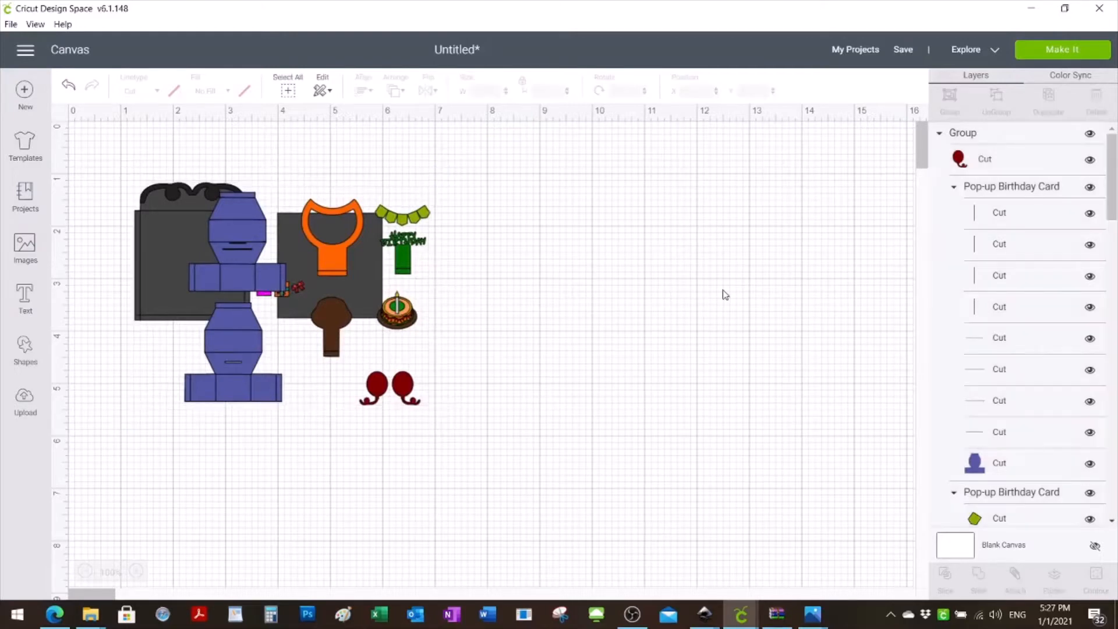
{"action": "left_click_drag", "start_coordinate": [239, 286], "coordinate": [530, 269]}
{"action": "left_click_drag", "start_coordinate": [266, 290], "coordinate": [357, 405]}
{"action": "left_click_drag", "start_coordinate": [315, 271], "coordinate": [794, 436]}
{"action": "left_click_drag", "start_coordinate": [582, 221], "coordinate": [241, 215]}
{"action": "left_click_drag", "start_coordinate": [366, 395], "coordinate": [145, 408]}
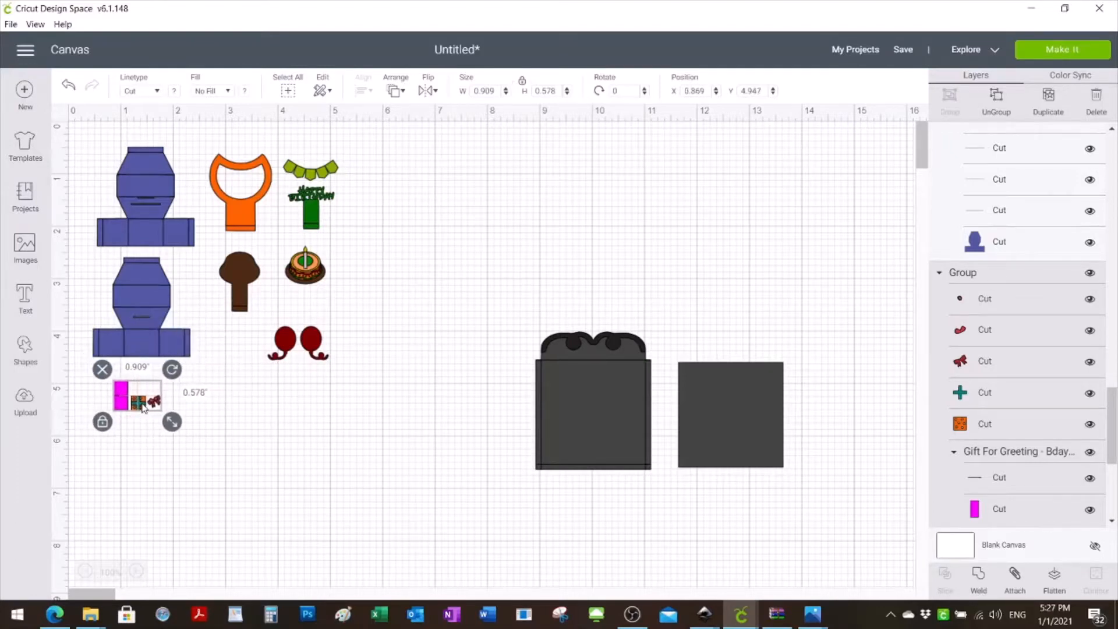
{"action": "left_click", "coordinate": [662, 401]}
{"action": "left_click_drag", "start_coordinate": [662, 400], "coordinate": [522, 234]}
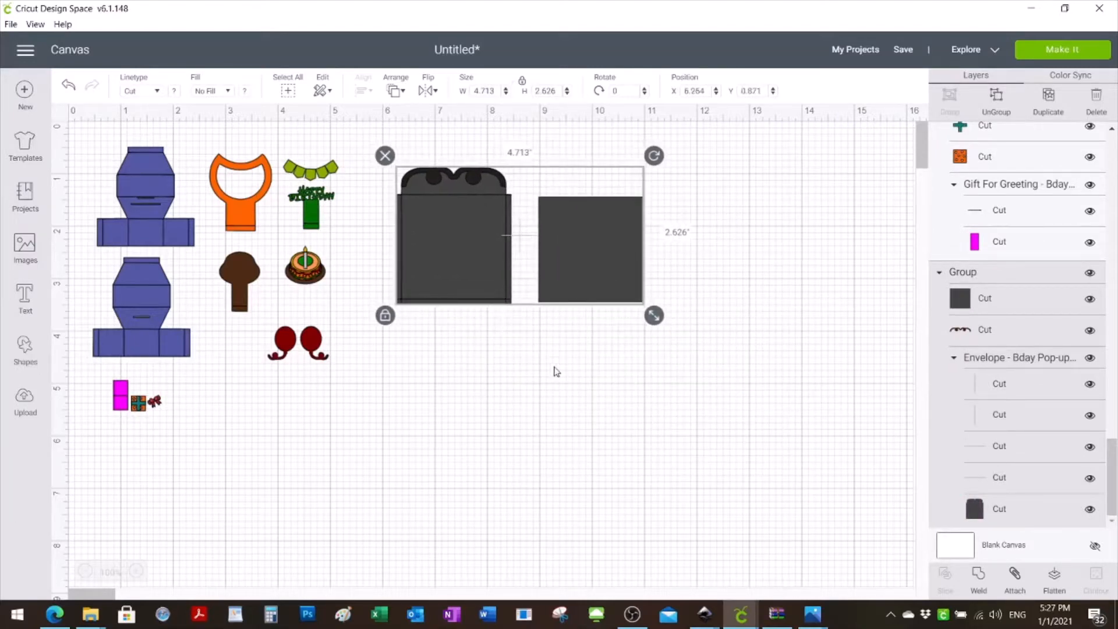
{"action": "left_click", "coordinate": [554, 465]}
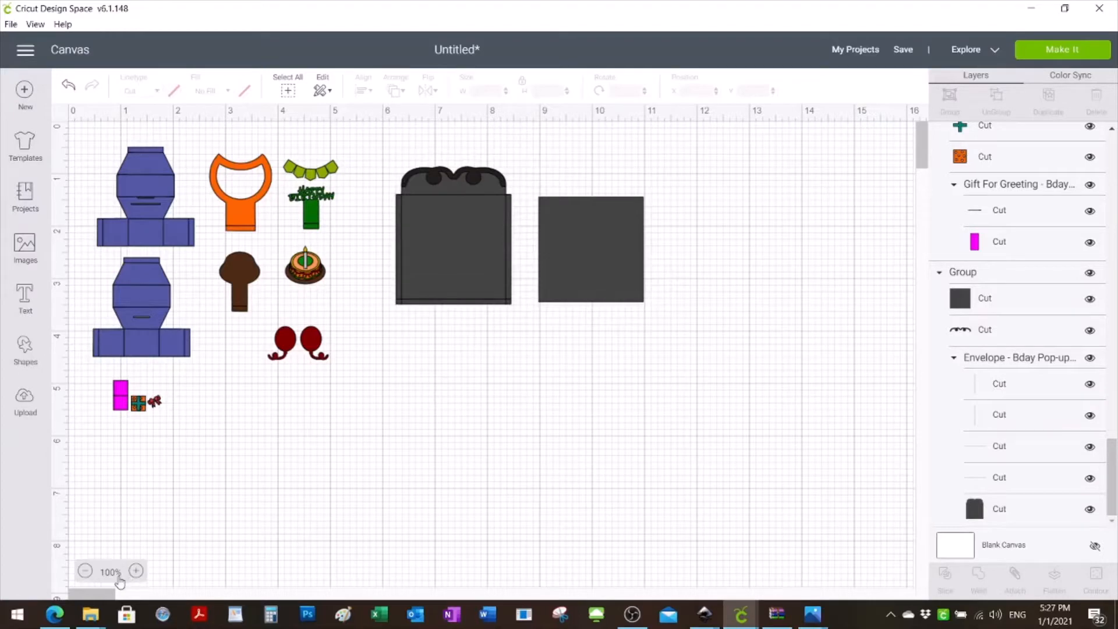
- Enlarge all three images together in proportion to about 18.76 by 8.99 inches
{"action": "left_click", "coordinate": [154, 250]}
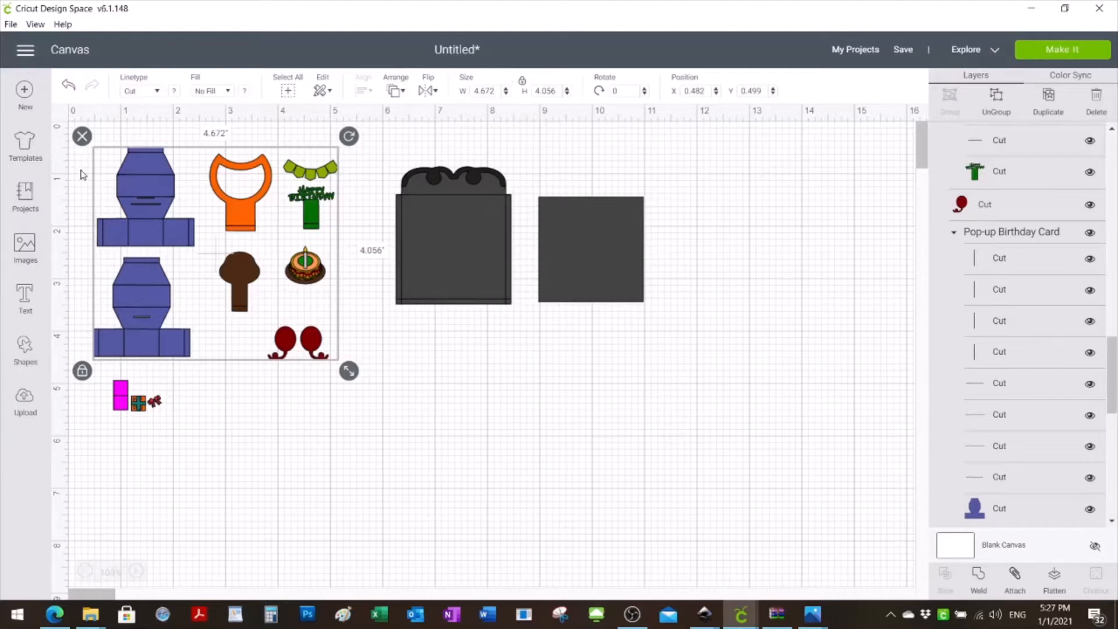
{"action": "left_click", "coordinate": [390, 441]}
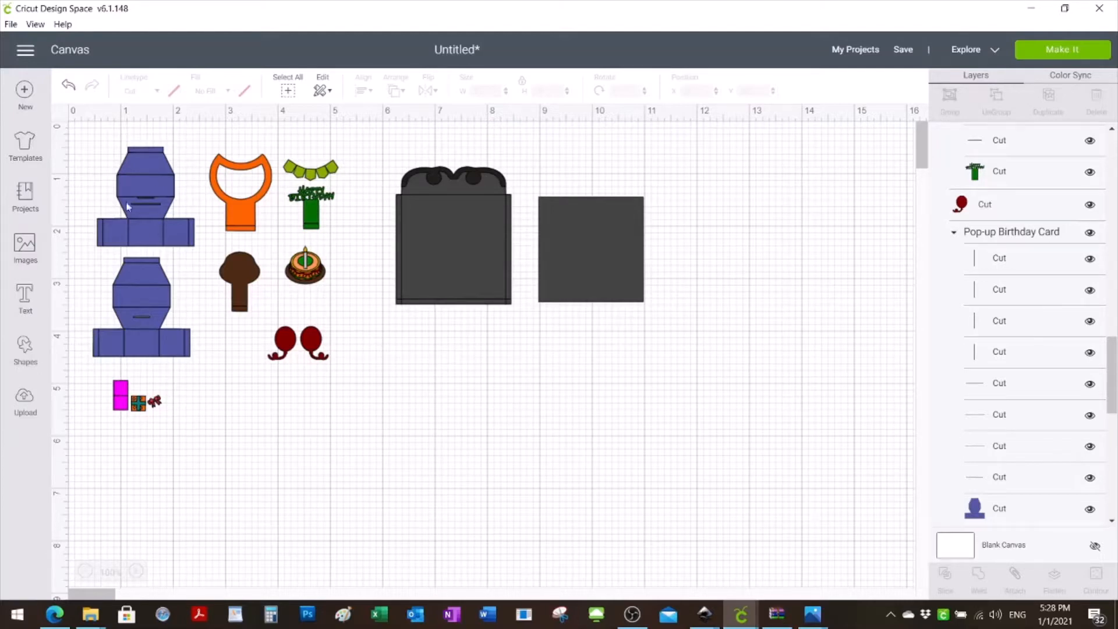
{"action": "left_click_drag", "start_coordinate": [81, 139], "coordinate": [697, 453]}
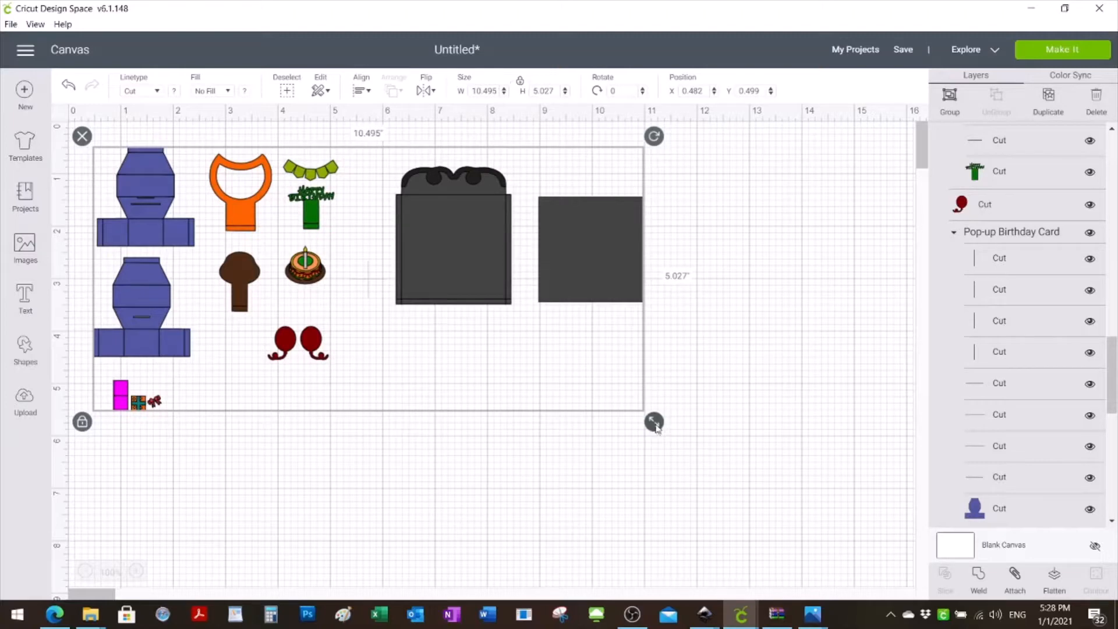
{"action": "left_click_drag", "start_coordinate": [655, 423], "coordinate": [934, 626]}
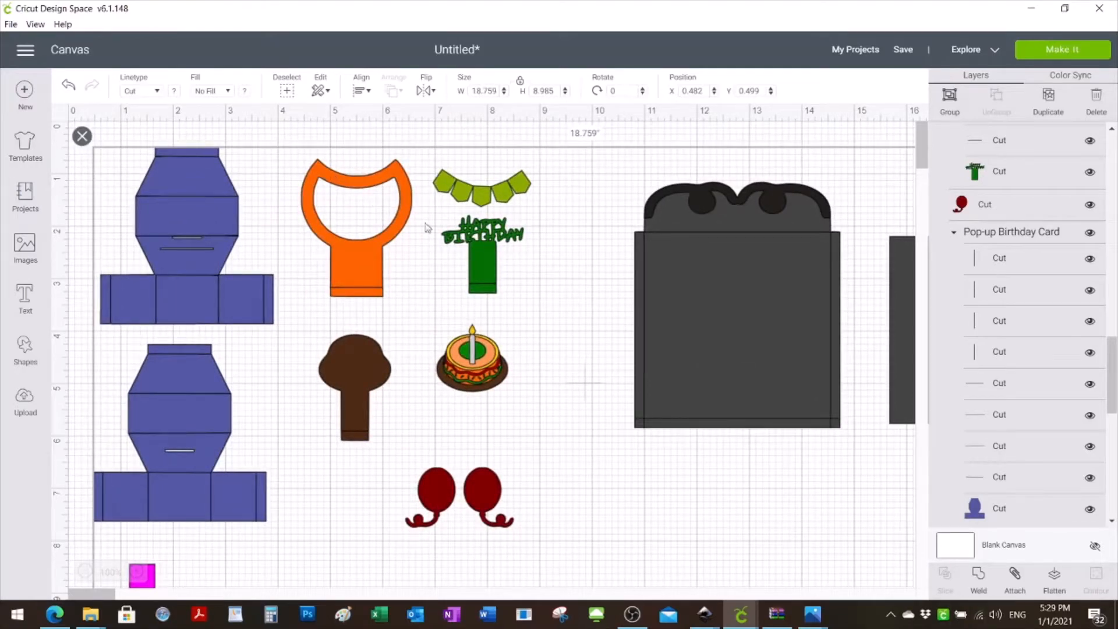
{"action": "left_click", "coordinate": [289, 134]}
- Check the dimensions of the upper blue card base by viewing its cut layer separately from the card group
{"action": "left_click", "coordinate": [199, 236]}
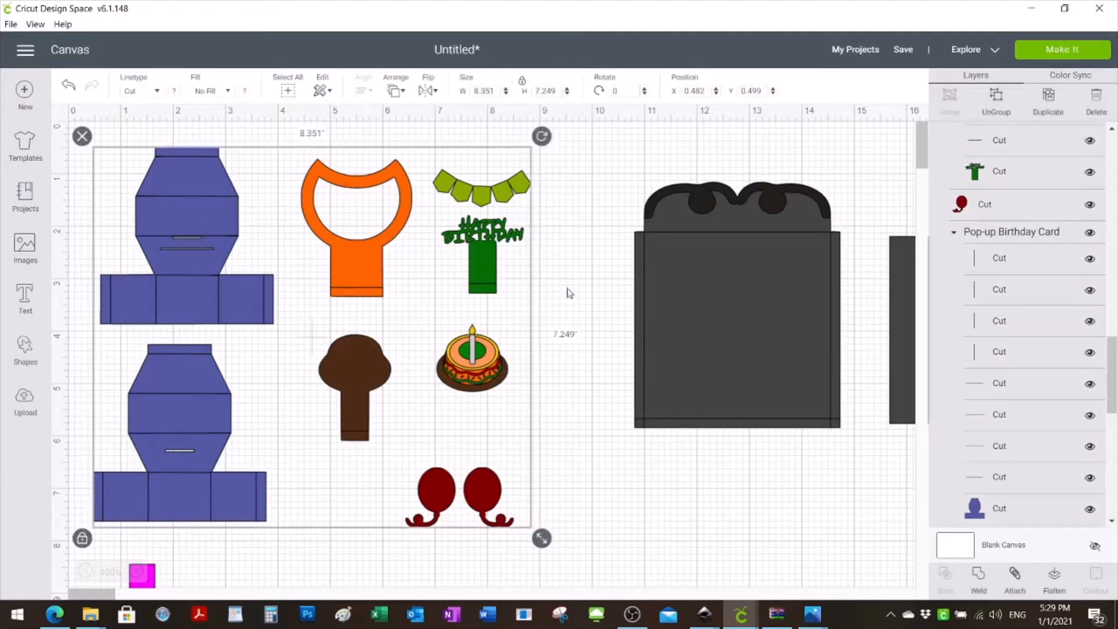
{"action": "left_click", "coordinate": [983, 514]}
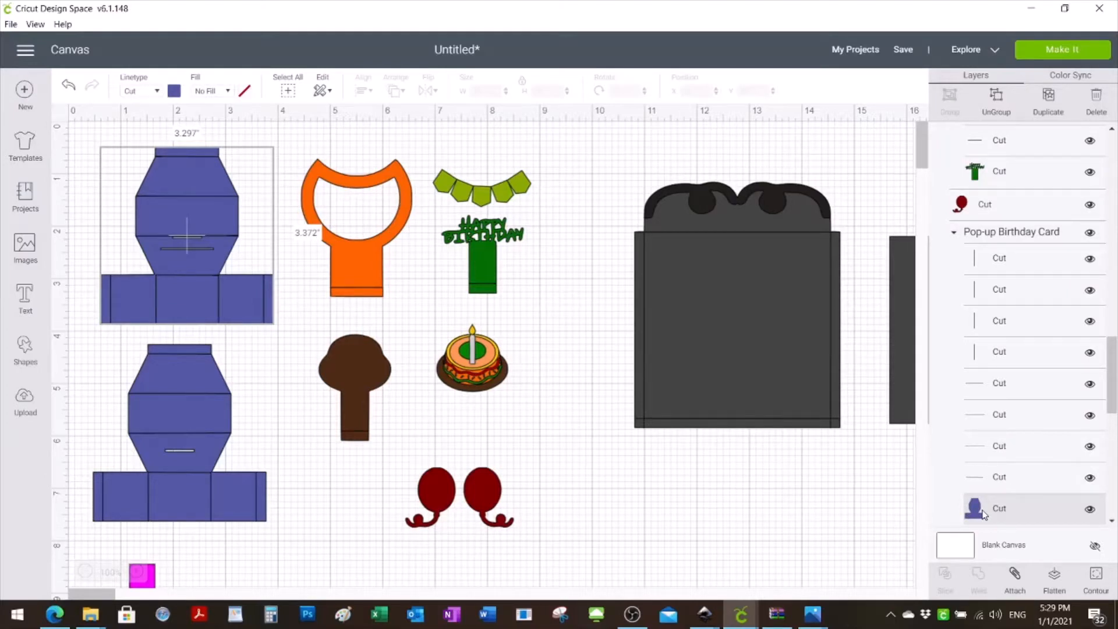
{"action": "left_click", "coordinate": [347, 382]}
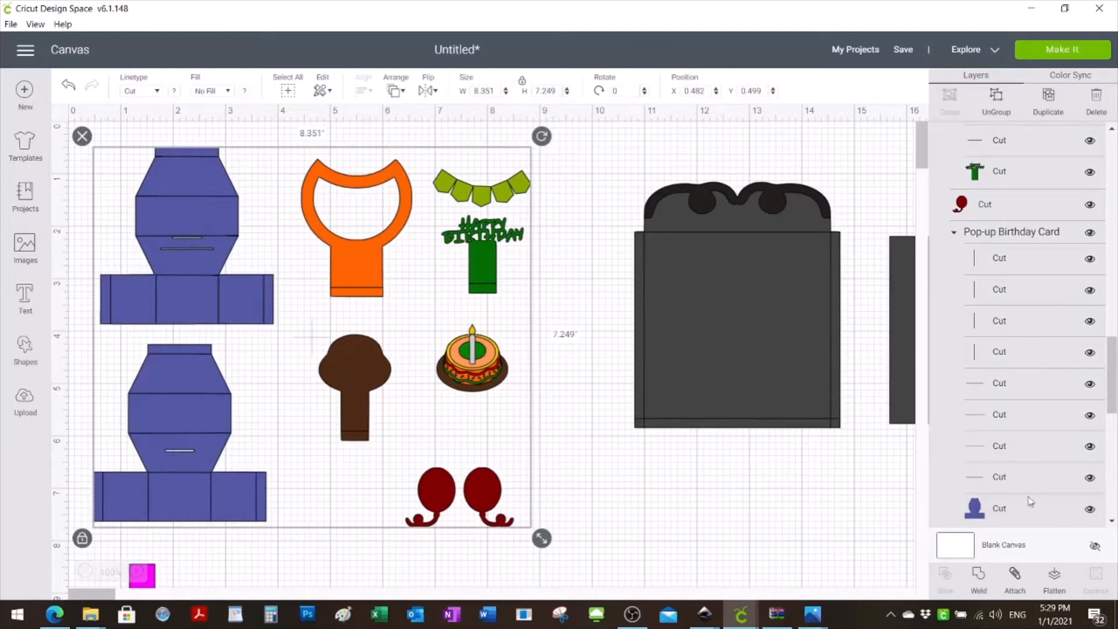
{"action": "left_click", "coordinate": [981, 510]}
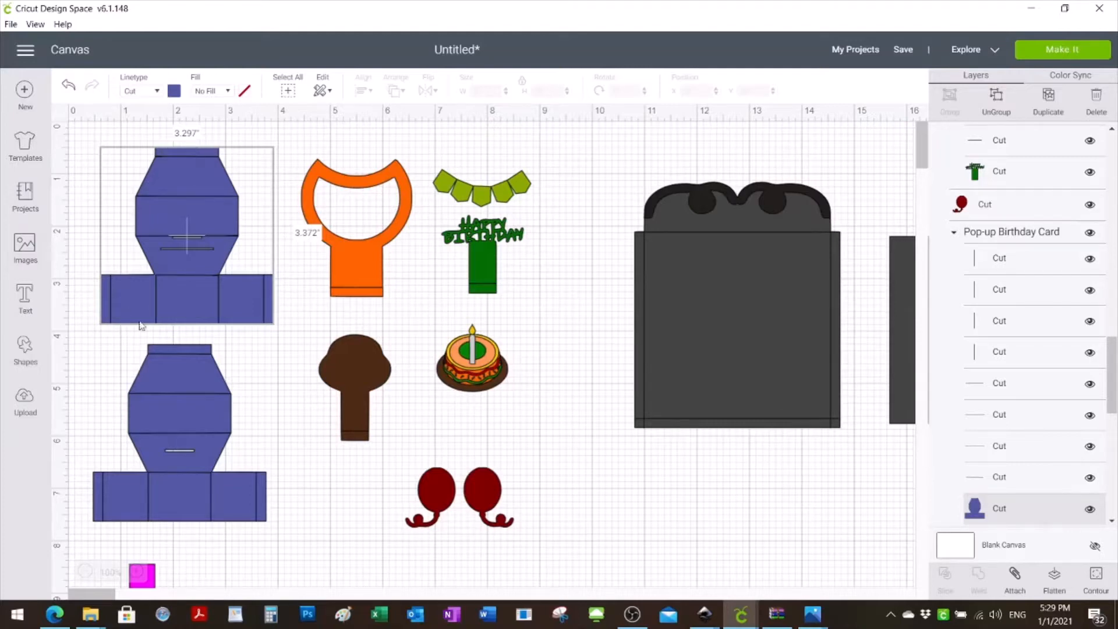
{"action": "left_click", "coordinate": [287, 349]}
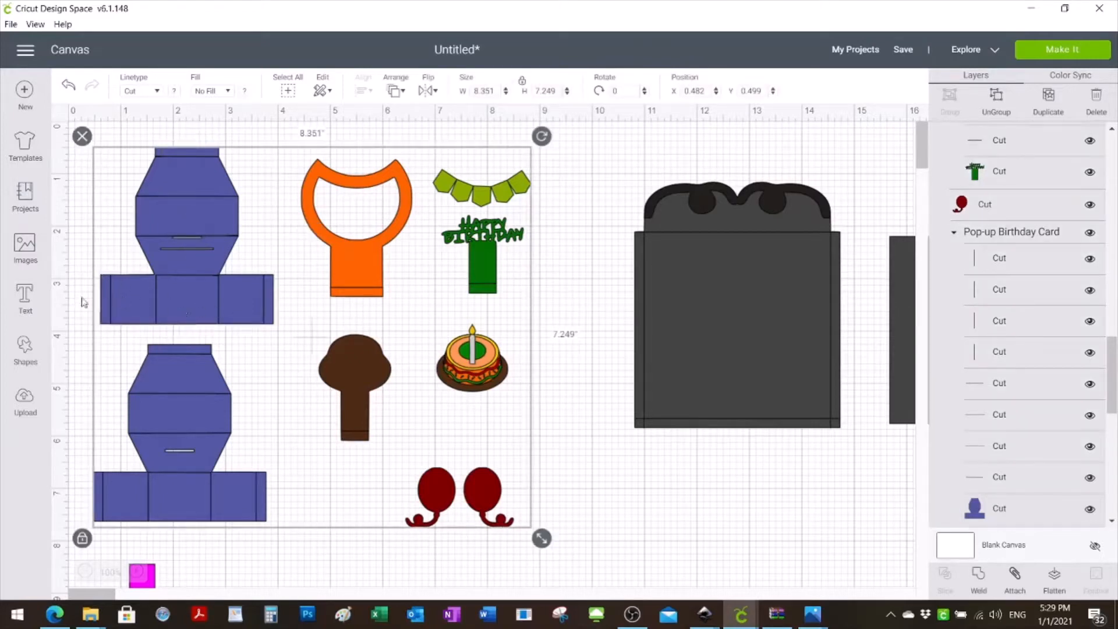
{"action": "left_click", "coordinate": [598, 437]}
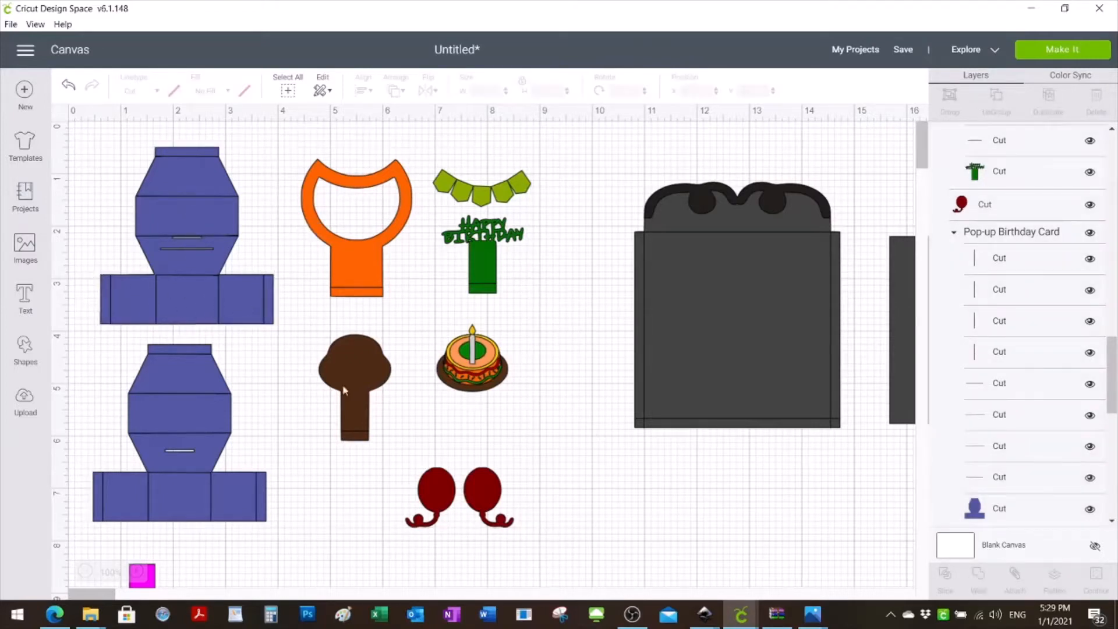
- Place a square over the bottom strip of the upper blue card base and stretch it without locked proportions to about 2.82 by 1.08 inches
{"action": "left_click", "coordinate": [24, 350]}
{"action": "left_click", "coordinate": [85, 252]}
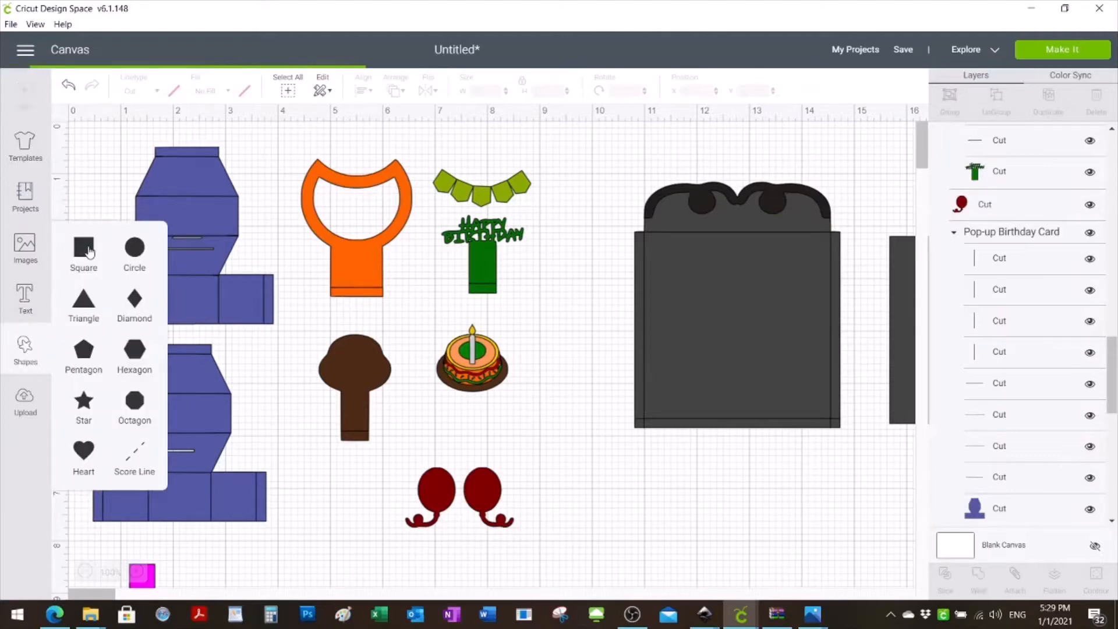
{"action": "left_click_drag", "start_coordinate": [250, 318], "coordinate": [254, 404]}
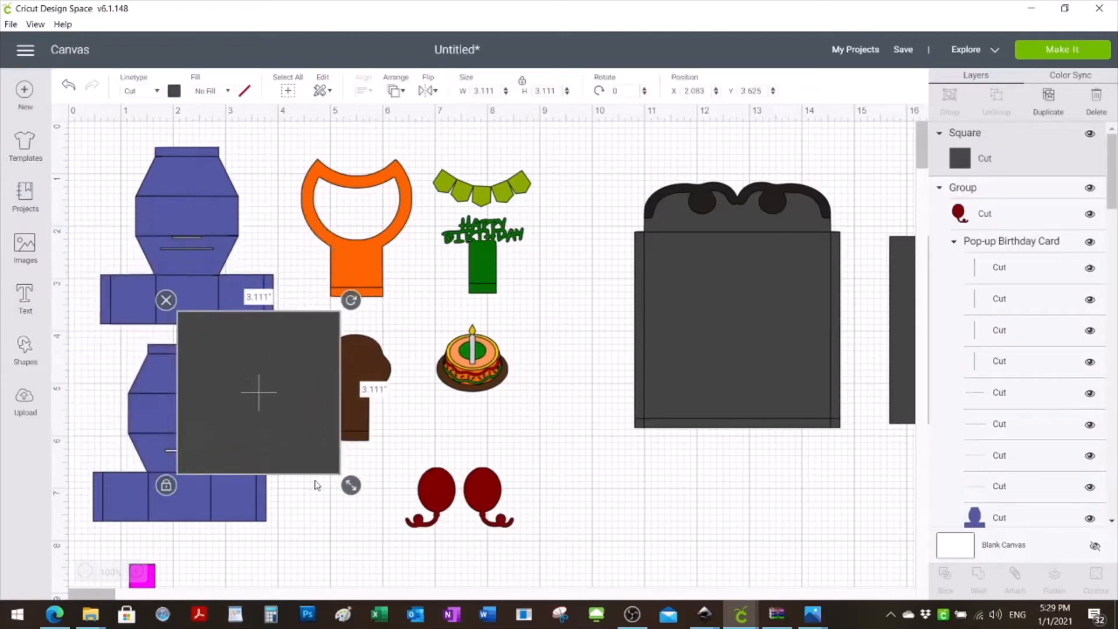
{"action": "left_click_drag", "start_coordinate": [350, 486], "coordinate": [274, 408]}
{"action": "left_click_drag", "start_coordinate": [251, 362], "coordinate": [178, 322]}
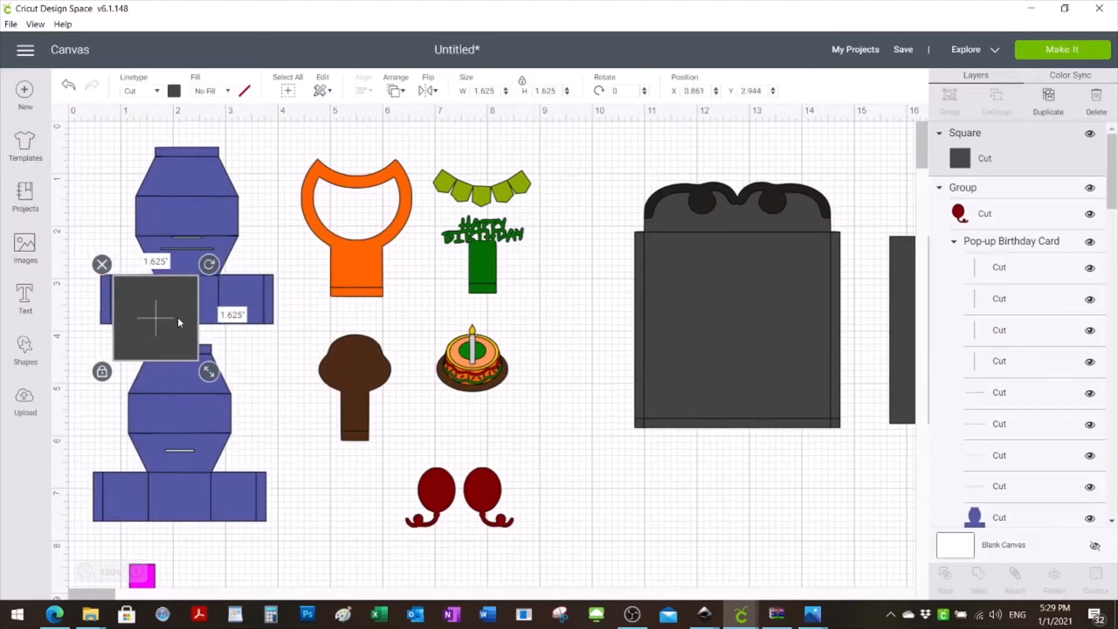
{"action": "left_click", "coordinate": [102, 370]}
{"action": "left_click_drag", "start_coordinate": [212, 373], "coordinate": [273, 345]}
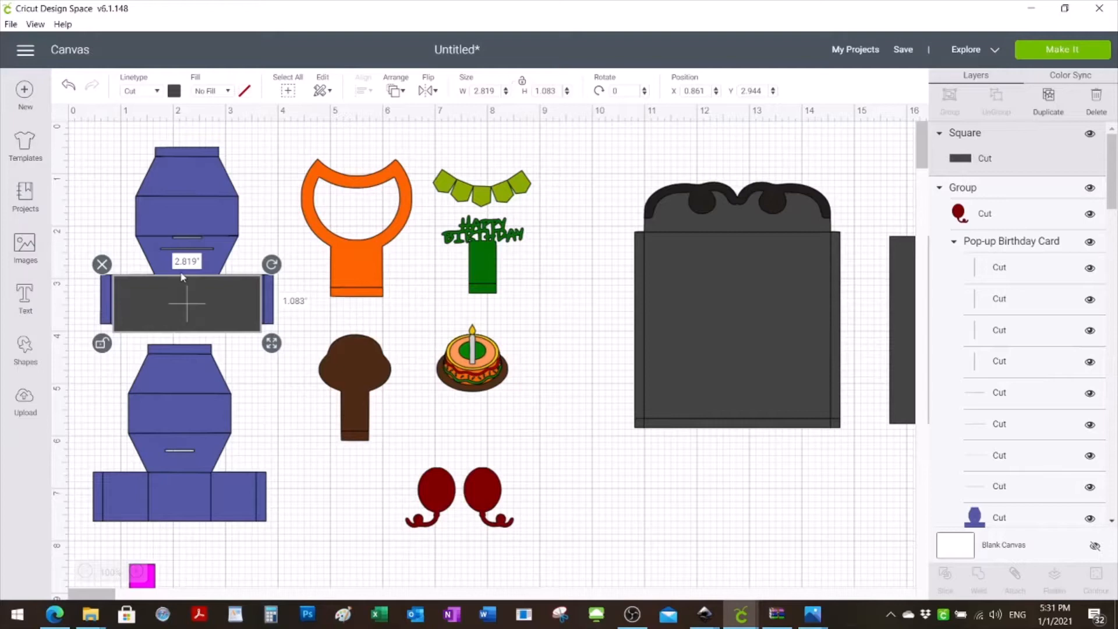
- Set the square's width to 5 inches and place it between the two blue card bases at about X 0.5, Y 3.22
{"action": "left_click", "coordinate": [489, 90]}
{"action": "type", "text": "5.0"}
{"action": "key", "text": "Return"}
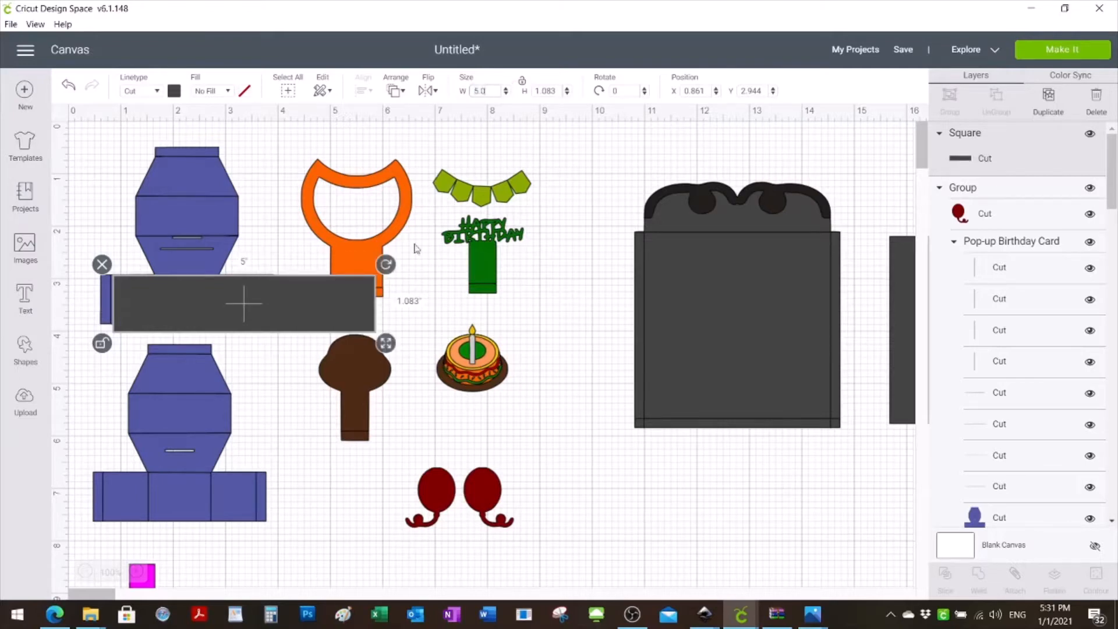
{"action": "left_click_drag", "start_coordinate": [269, 311], "coordinate": [265, 326]}
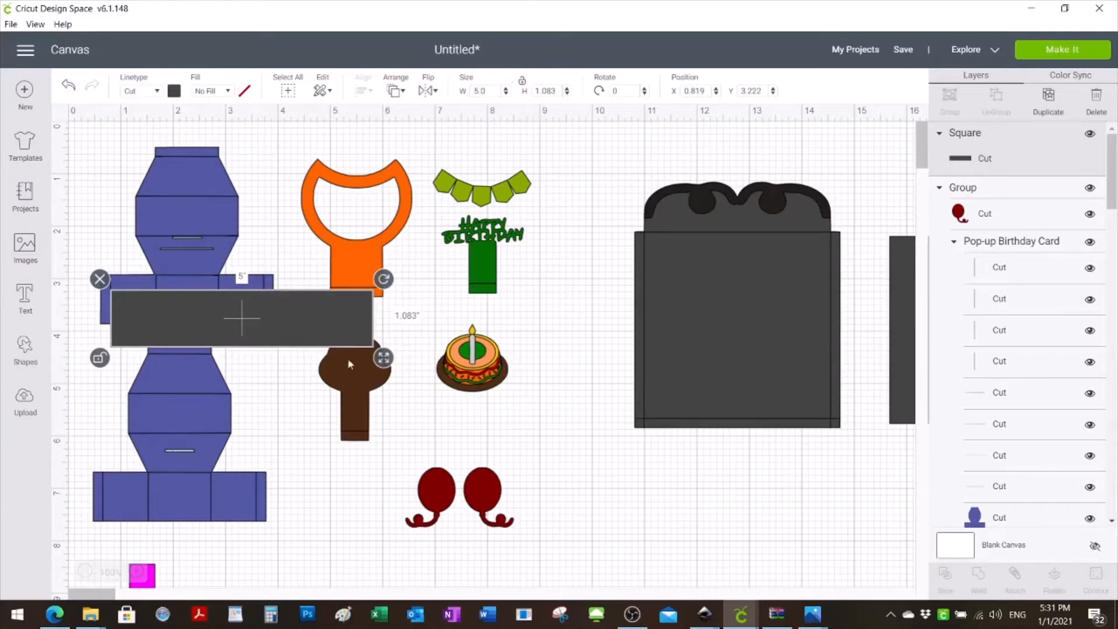
{"action": "left_click_drag", "start_coordinate": [269, 323], "coordinate": [253, 324]}
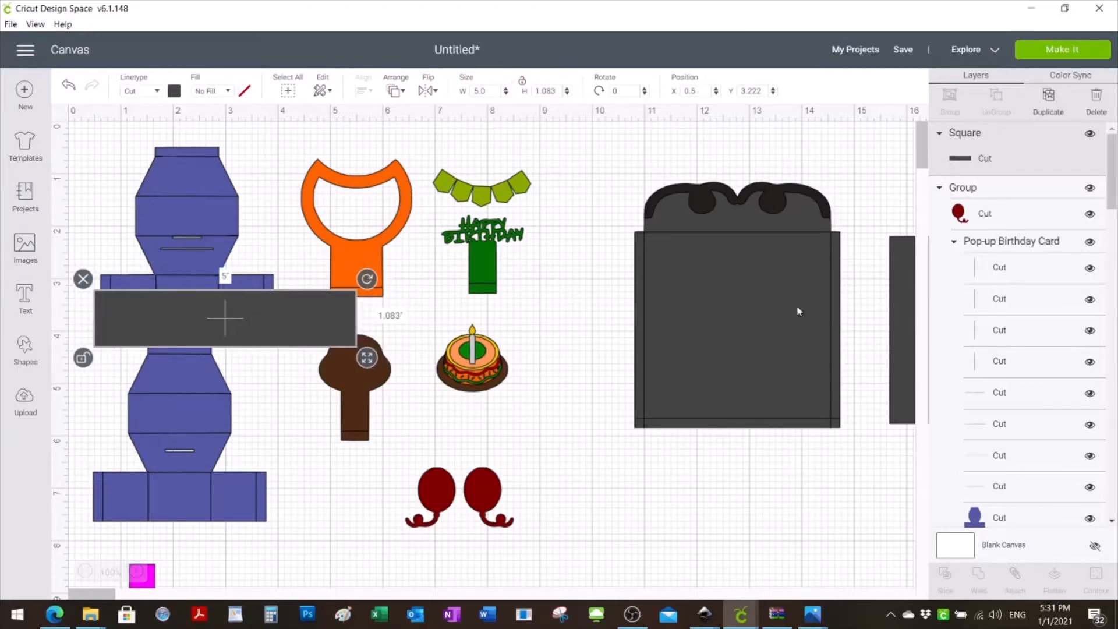
- Check the dimensions of the orange card piece through its cut layer, comparing it with the 5-inch square shifted beside it
{"action": "left_click_drag", "start_coordinate": [1115, 213], "coordinate": [1115, 358]}
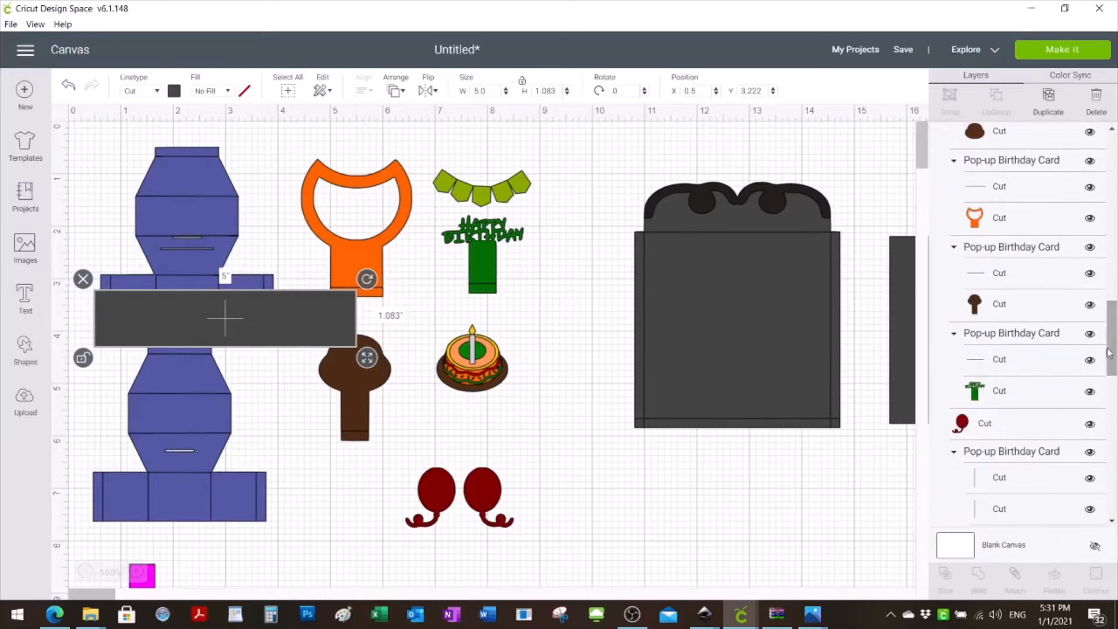
{"action": "left_click", "coordinate": [976, 226]}
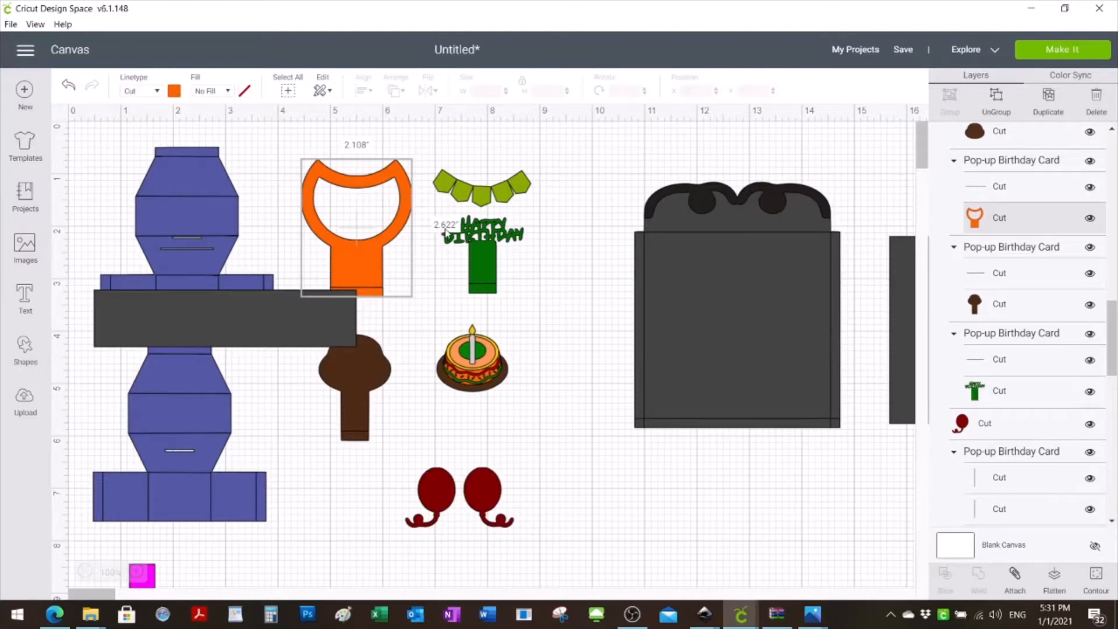
{"action": "left_click_drag", "start_coordinate": [260, 308], "coordinate": [361, 297]}
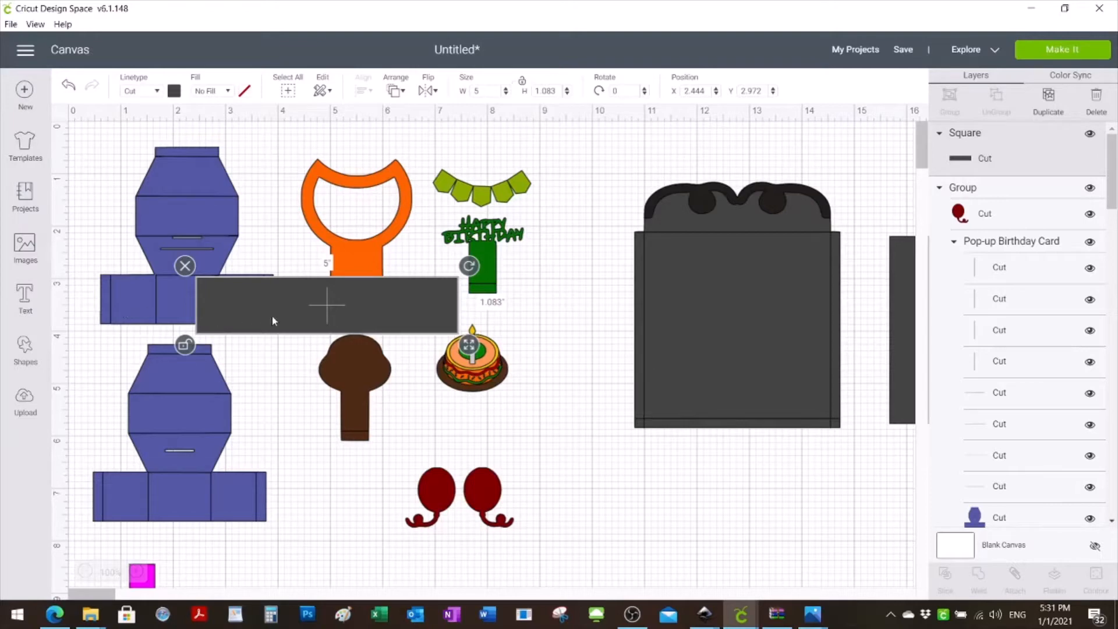
{"action": "left_click_drag", "start_coordinate": [324, 313], "coordinate": [218, 318]}
{"action": "left_click", "coordinate": [388, 241]}
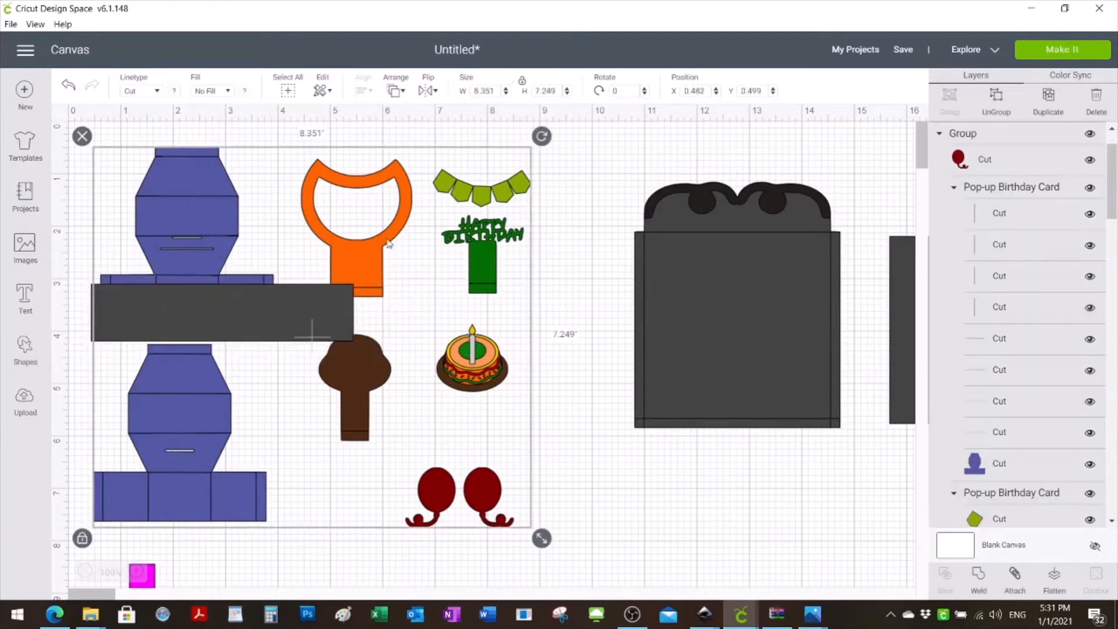
{"action": "left_click_drag", "start_coordinate": [1112, 181], "coordinate": [1115, 327]}
{"action": "left_click", "coordinate": [999, 275]}
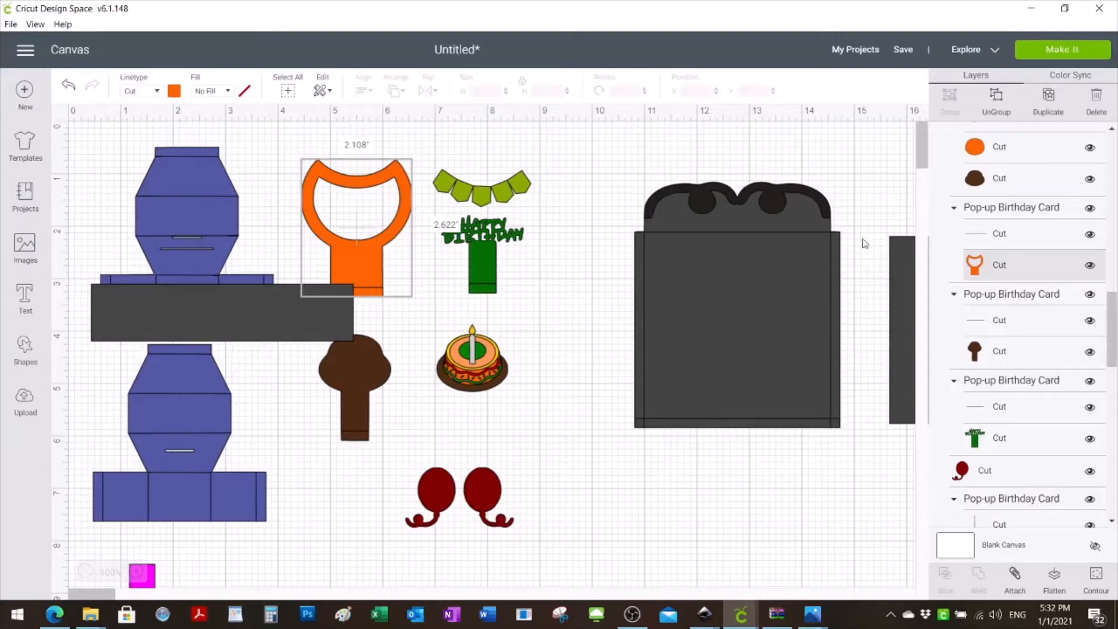
- Move the 5-inch square clear of all images, to the empty canvas below the gift at about X 1.04, Y 13.5
{"action": "left_click", "coordinate": [217, 297]}
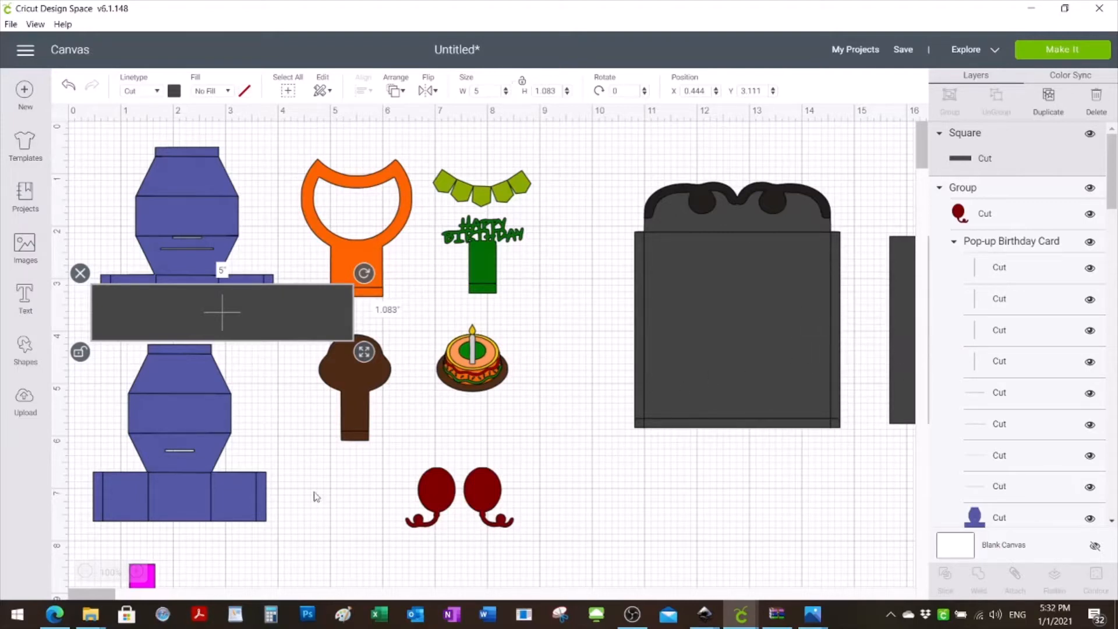
{"action": "left_click", "coordinate": [85, 572]}
{"action": "left_click", "coordinate": [85, 572]}
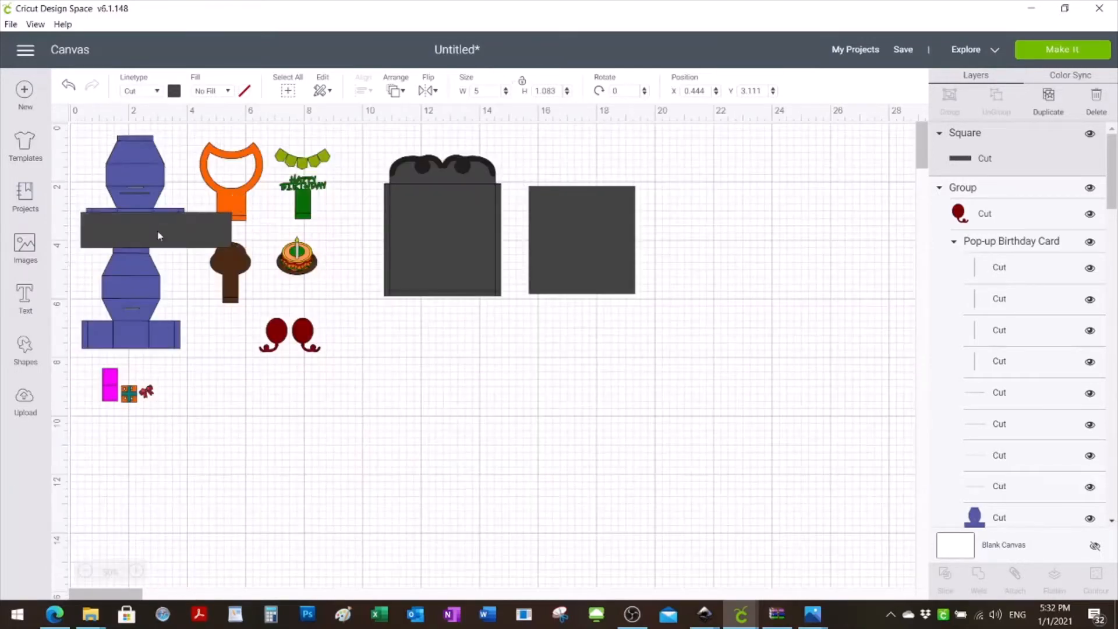
{"action": "left_click_drag", "start_coordinate": [185, 226], "coordinate": [176, 258]}
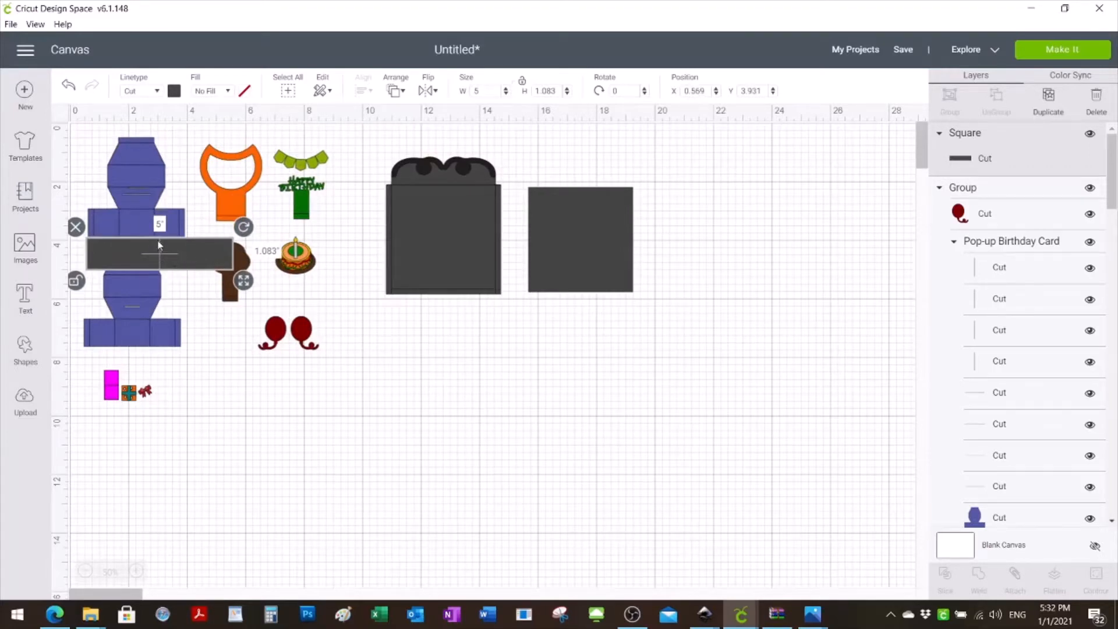
{"action": "left_click", "coordinate": [118, 213]}
{"action": "left_click", "coordinate": [157, 264]}
{"action": "left_click_drag", "start_coordinate": [213, 262], "coordinate": [227, 541]}
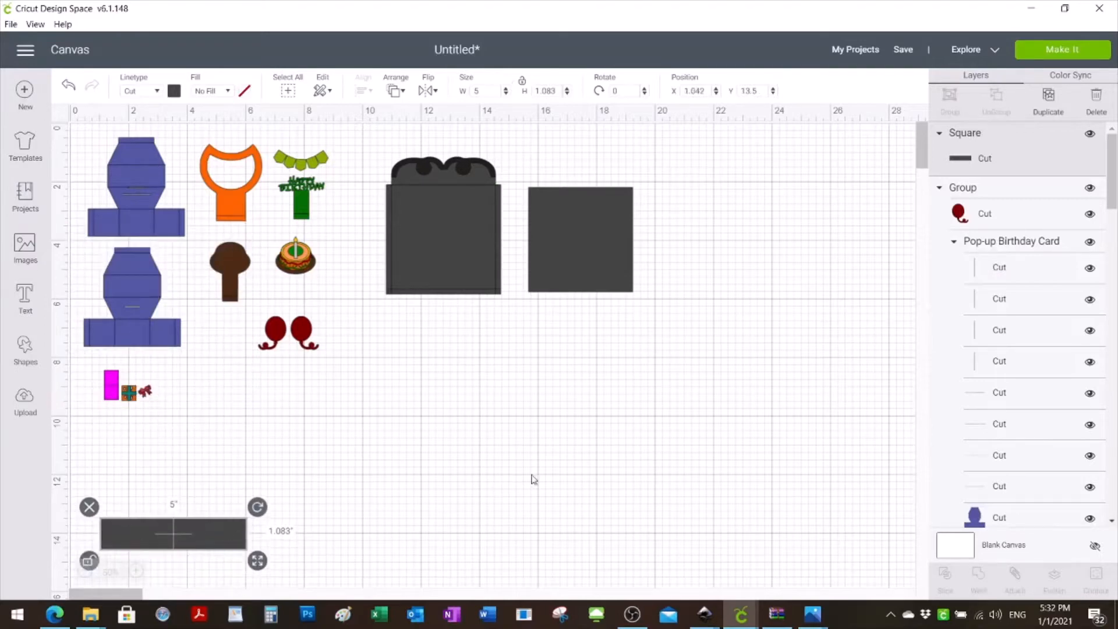
- Enlarge the card, gift and envelope images together in proportion until the card group measures about 13.71 by 11.9 inches
{"action": "left_click_drag", "start_coordinate": [678, 469], "coordinate": [91, 146]}
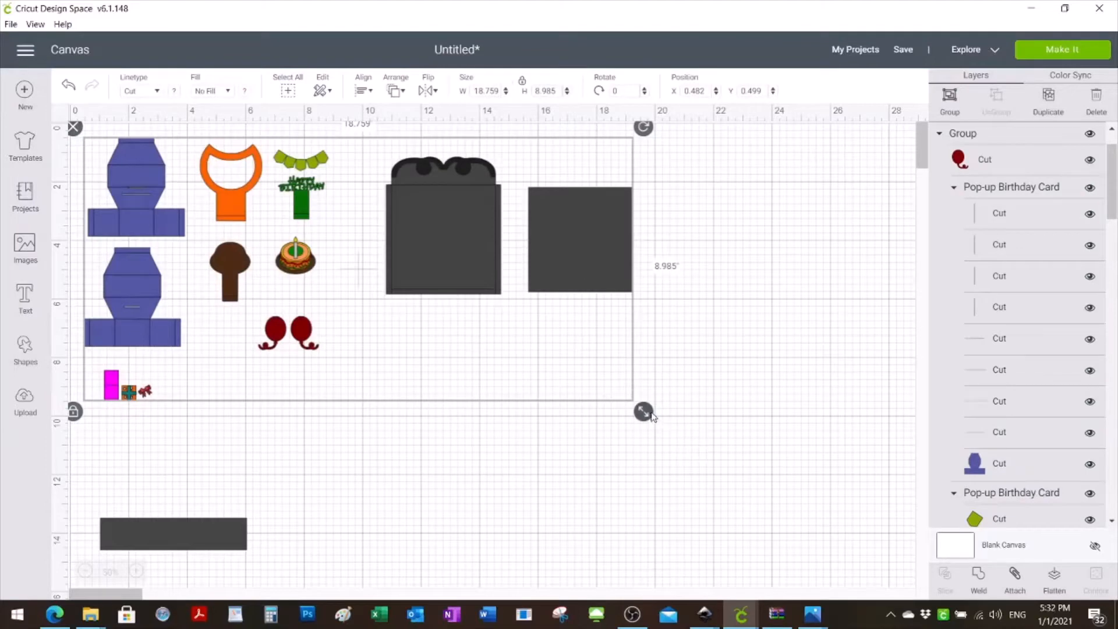
{"action": "left_click_drag", "start_coordinate": [650, 414], "coordinate": [867, 583]}
{"action": "left_click", "coordinate": [475, 536]}
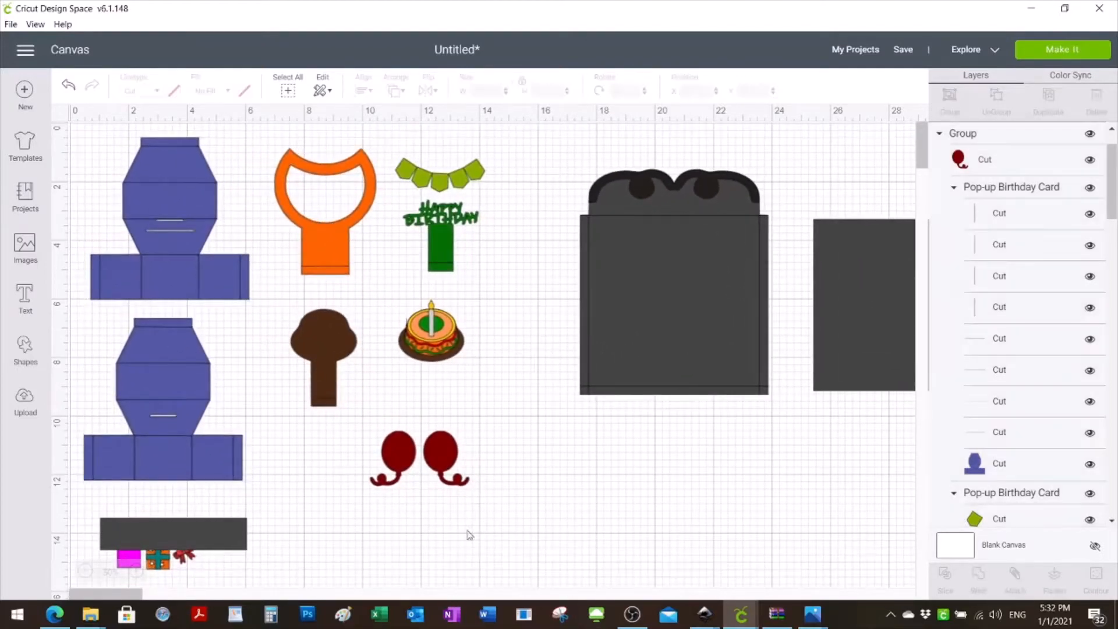
- Place the square over the bottom strip of the upper blue card base and set its width to 4.6 inches
{"action": "left_click_drag", "start_coordinate": [208, 536], "coordinate": [208, 281]}
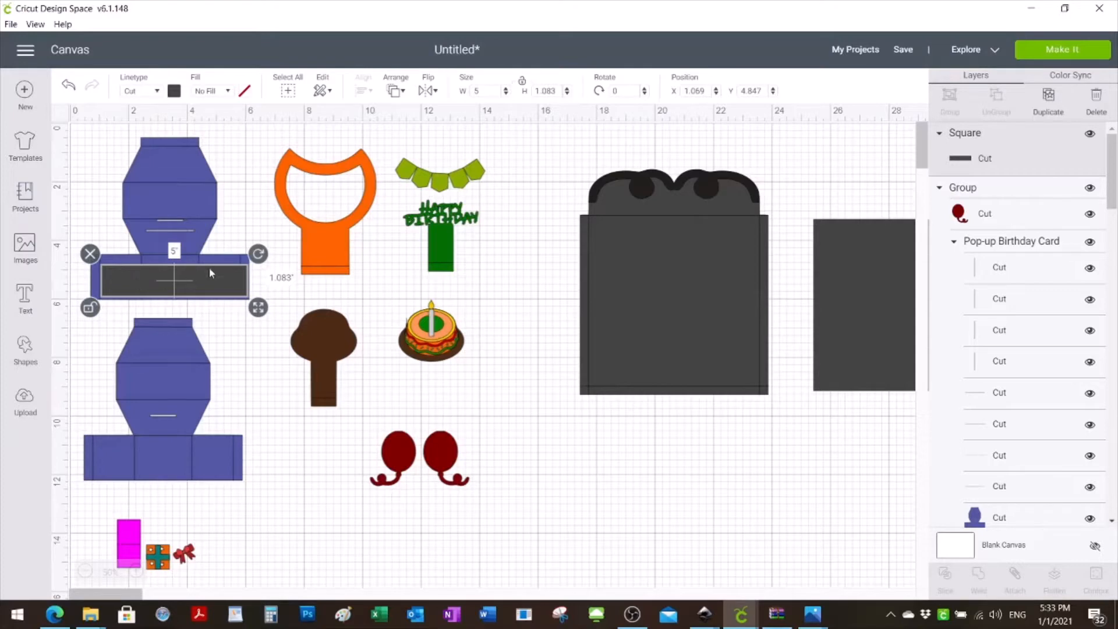
{"action": "double_click", "coordinate": [488, 91]}
{"action": "type", "text": "4.6"}
{"action": "key", "text": "Return"}
{"action": "left_click", "coordinate": [246, 336]}
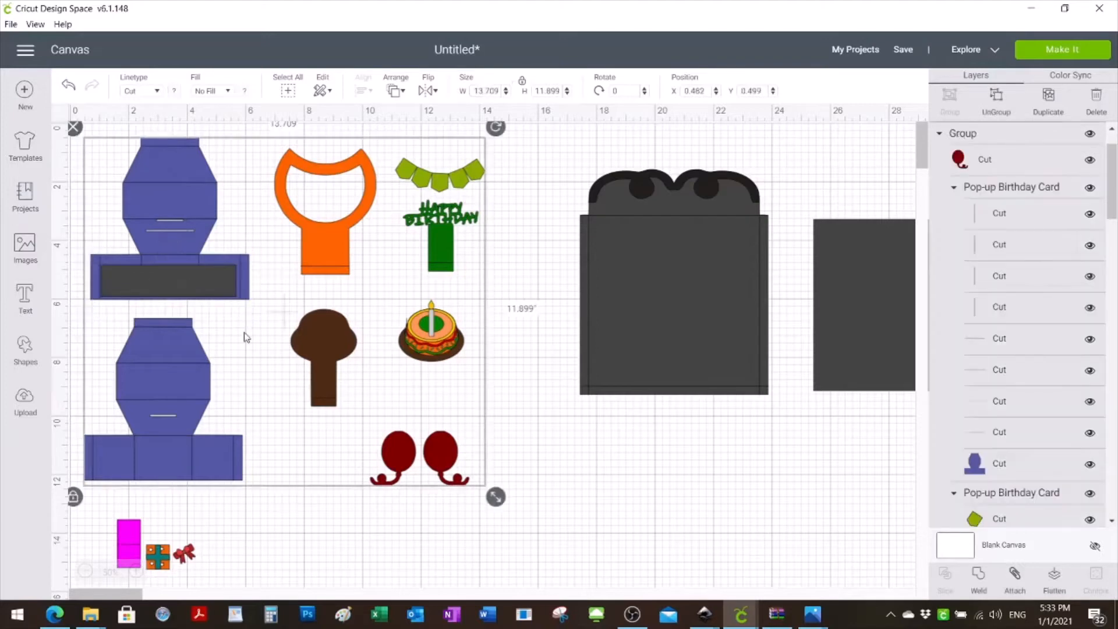
{"action": "left_click", "coordinate": [224, 283]}
{"action": "left_click_drag", "start_coordinate": [228, 289], "coordinate": [227, 292]}
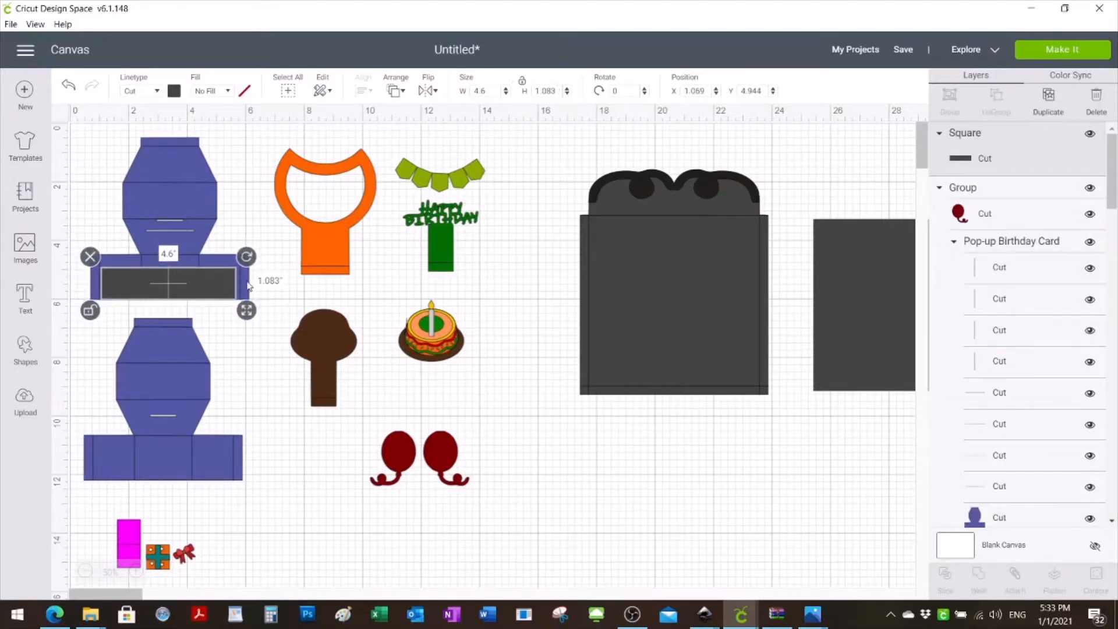
- Move the measuring square off the upper card base and delete it
{"action": "left_click", "coordinate": [305, 434]}
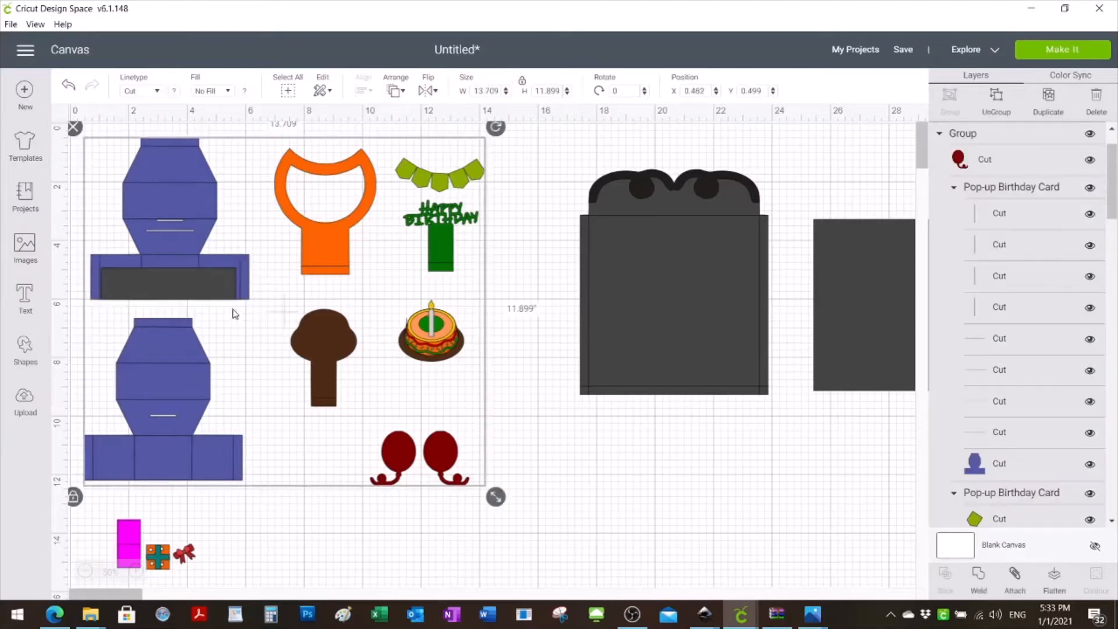
{"action": "left_click_drag", "start_coordinate": [202, 293], "coordinate": [661, 513]}
{"action": "left_click", "coordinate": [550, 478]}
- Move the envelope pieces closer to the card pieces and place the gift below the envelope
{"action": "left_click_drag", "start_coordinate": [664, 351], "coordinate": [620, 314]}
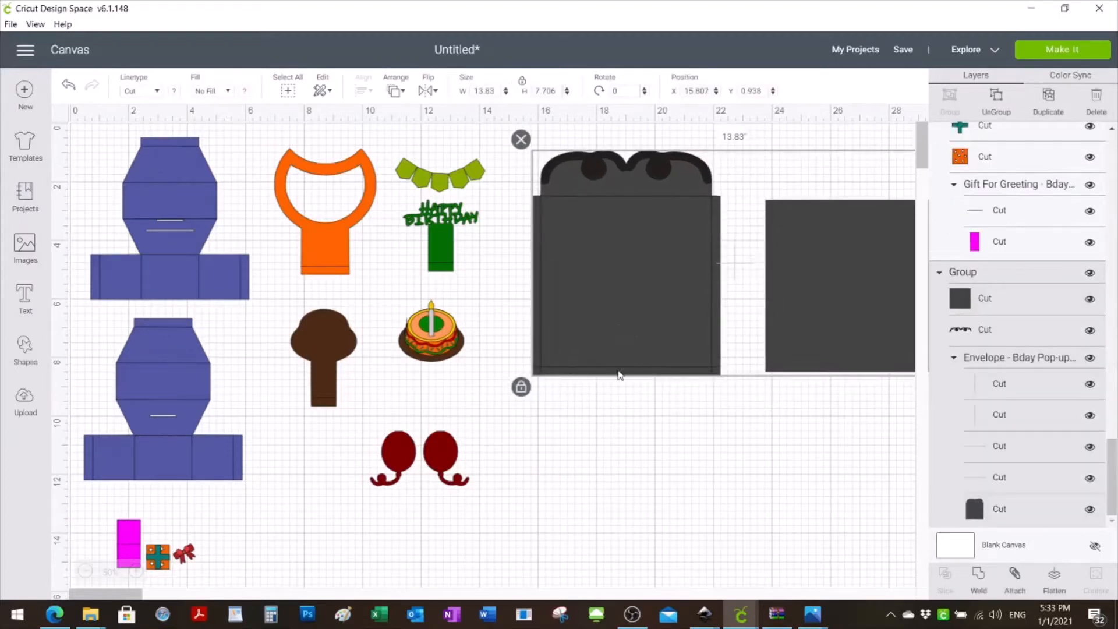
{"action": "left_click", "coordinate": [618, 474]}
{"action": "left_click_drag", "start_coordinate": [131, 543], "coordinate": [526, 448]}
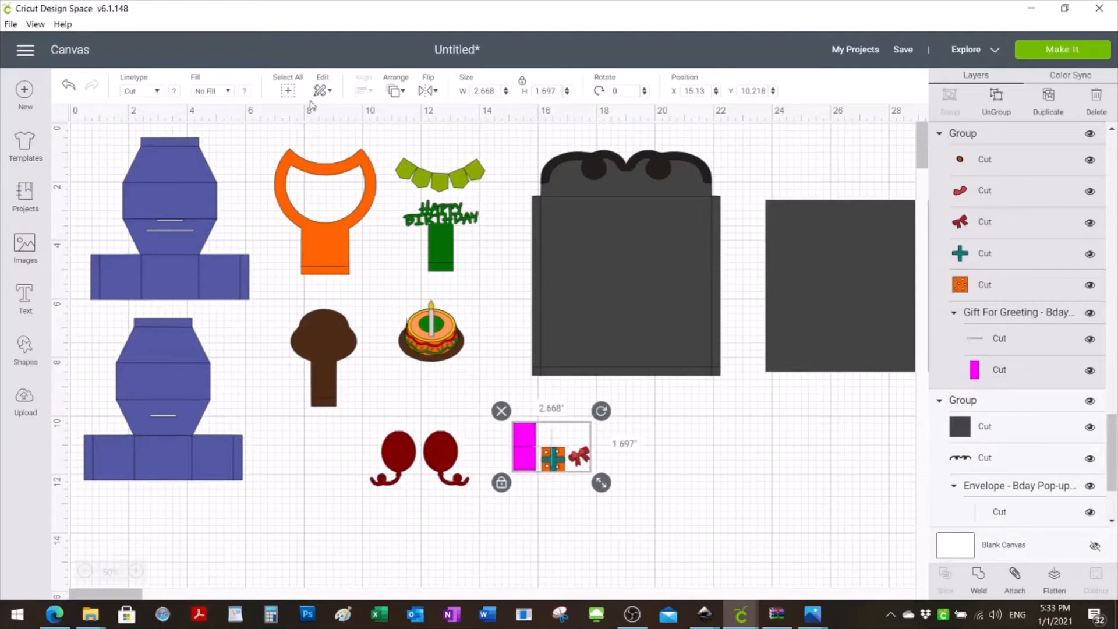
- Send the gift group to the front and place it over the bottom strip of the lower blue card base
{"action": "right_click", "coordinate": [563, 467]}
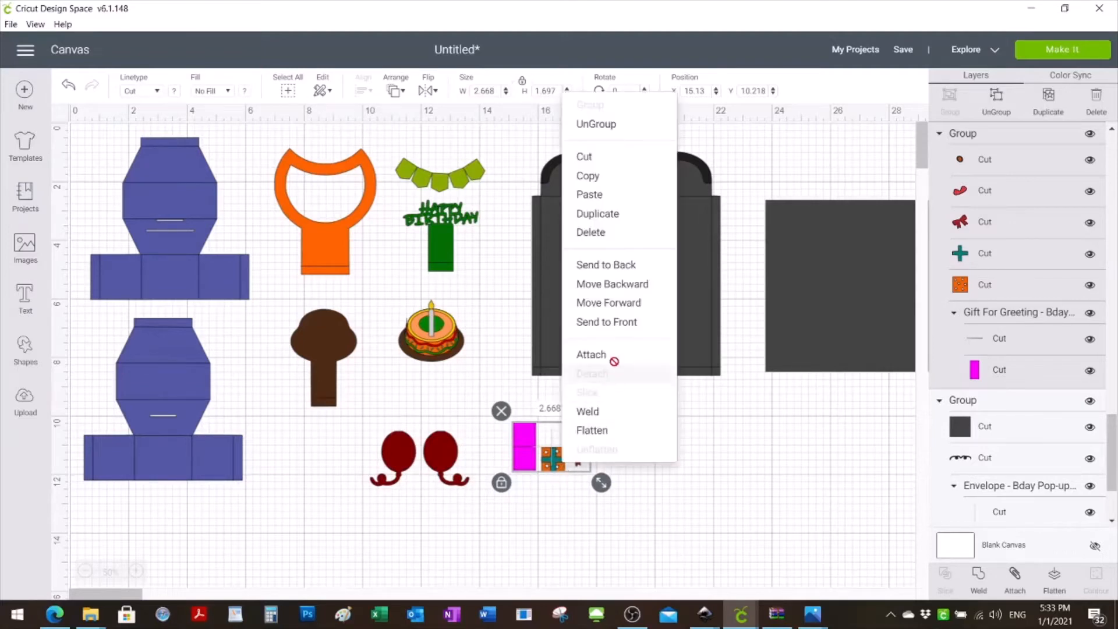
{"action": "left_click", "coordinate": [619, 322]}
{"action": "left_click_drag", "start_coordinate": [545, 454], "coordinate": [186, 454]}
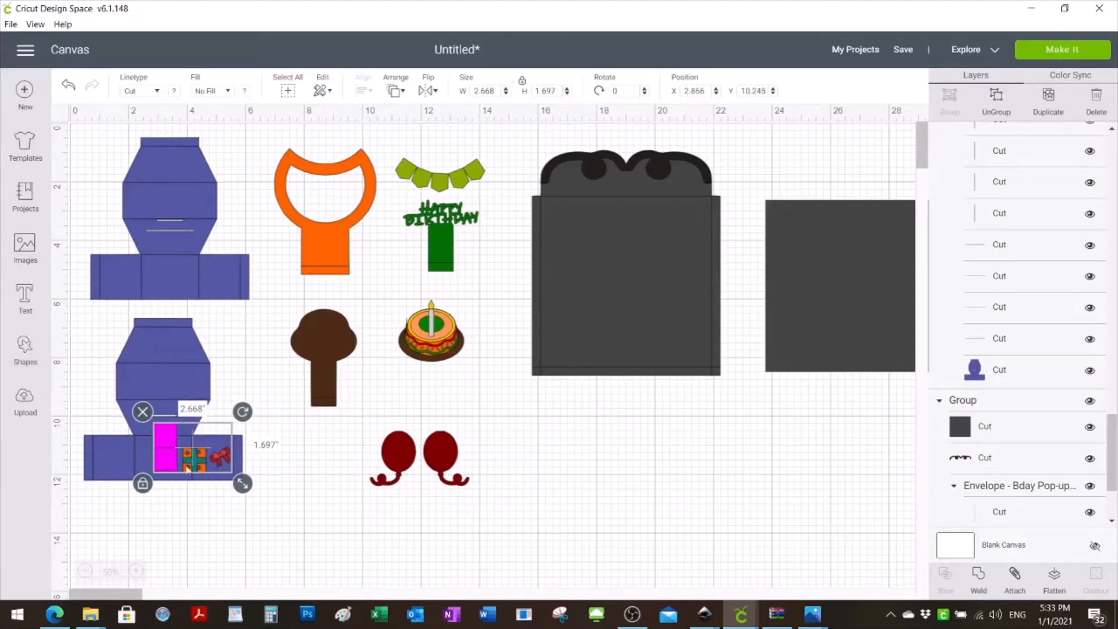
- Enlarge the gift in proportion so its square panel fits the height of the card base's bottom strip, and return it below the envelope
{"action": "left_click_drag", "start_coordinate": [243, 484], "coordinate": [327, 522]}
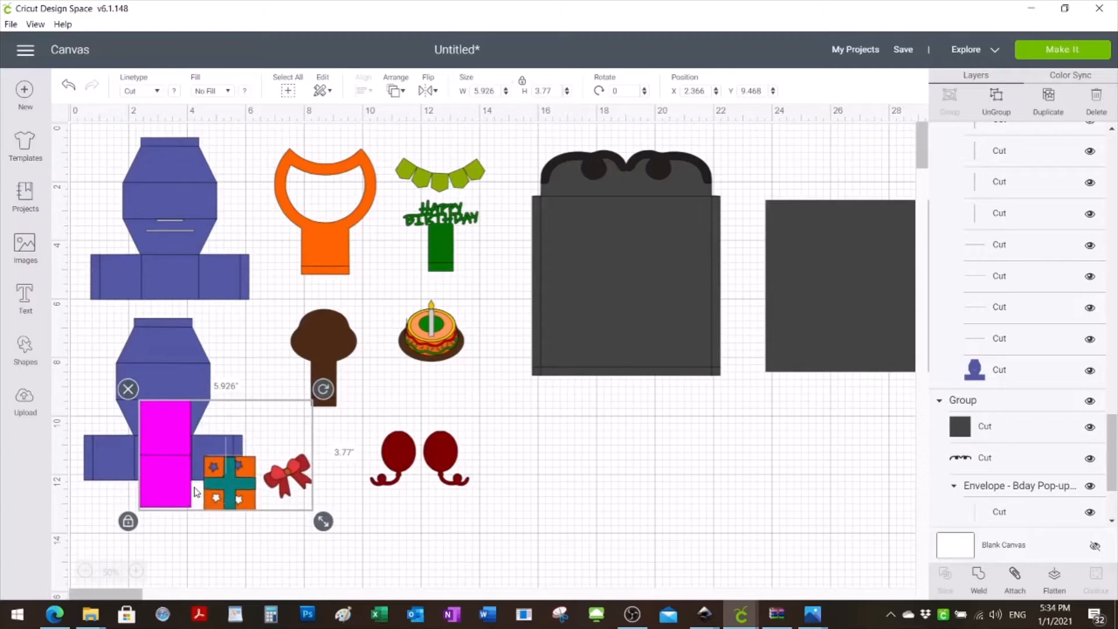
{"action": "left_click_drag", "start_coordinate": [176, 491], "coordinate": [175, 463]}
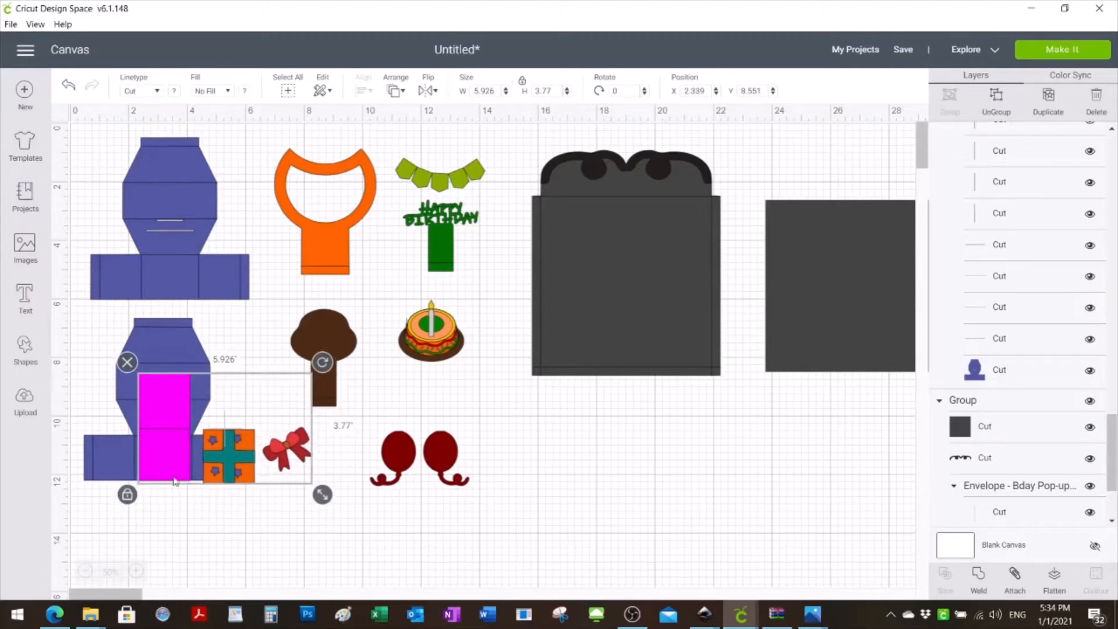
{"action": "left_click_drag", "start_coordinate": [322, 494], "coordinate": [303, 482]}
{"action": "left_click_drag", "start_coordinate": [168, 448], "coordinate": [169, 459]}
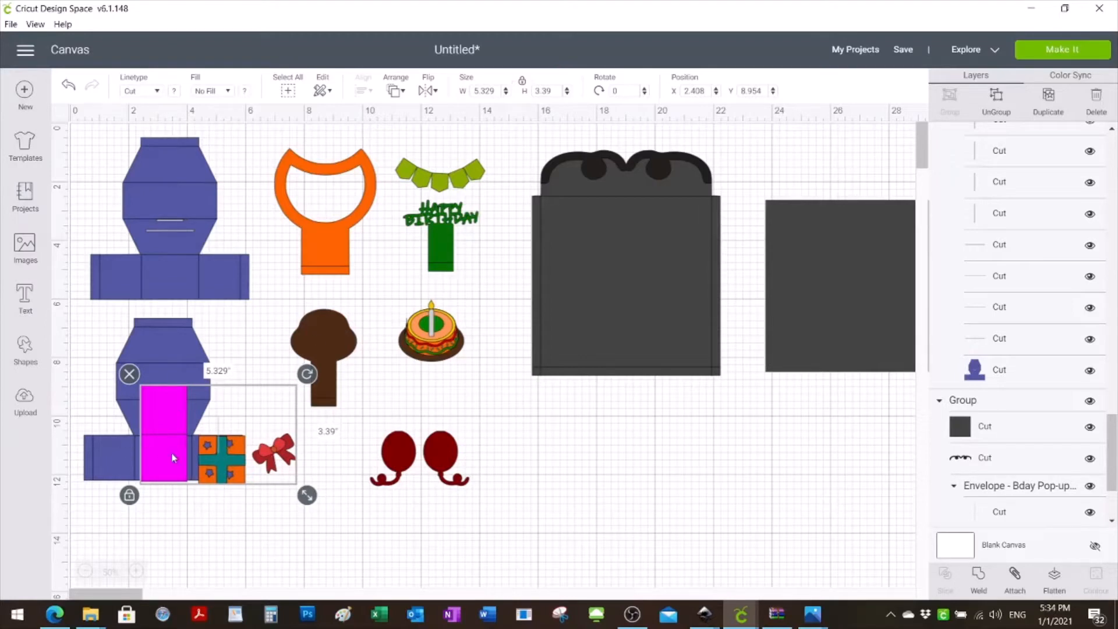
{"action": "left_click_drag", "start_coordinate": [307, 495], "coordinate": [299, 491]}
{"action": "left_click_drag", "start_coordinate": [156, 462], "coordinate": [572, 467]}
{"action": "left_click", "coordinate": [600, 560]}
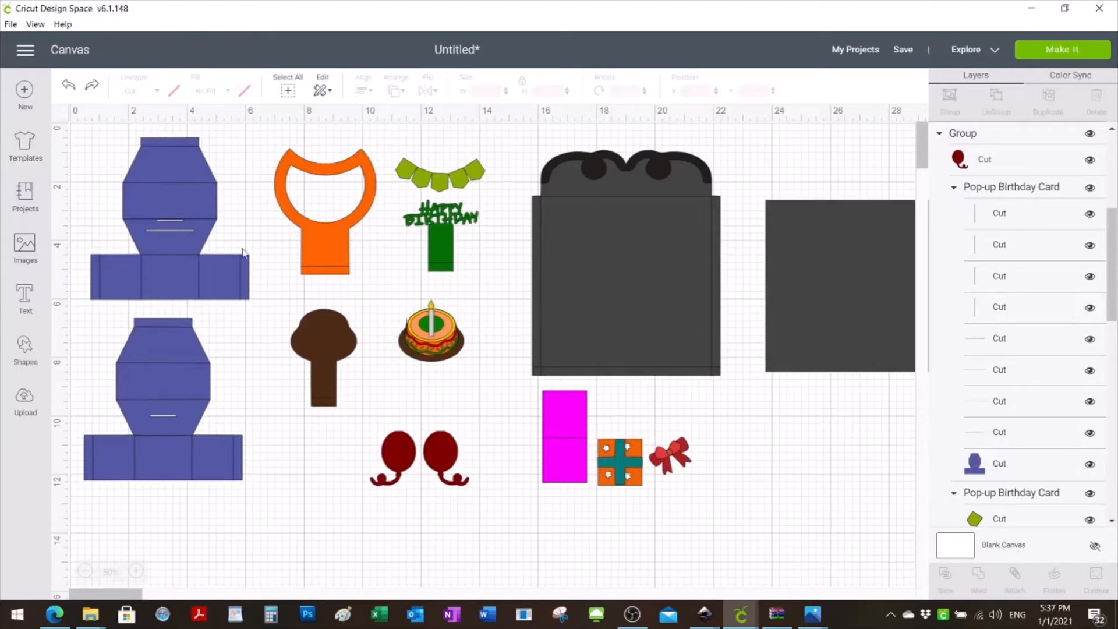
- Ungroup the birthday card image into its separate pieces and select the upper blue card base
{"action": "left_click", "coordinate": [321, 310]}
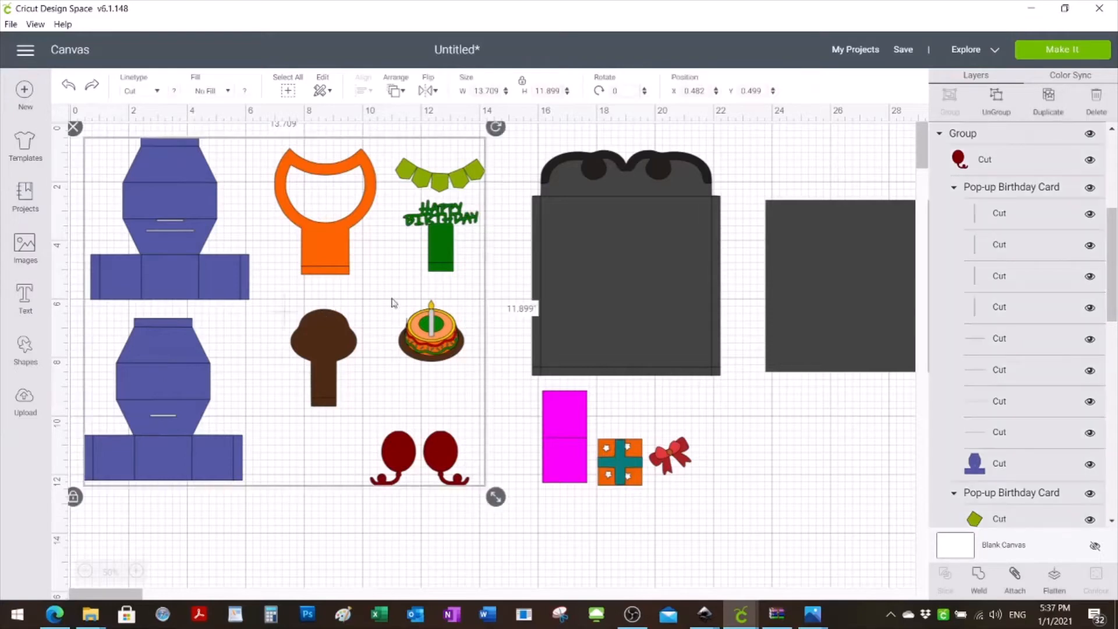
{"action": "left_click", "coordinate": [996, 99]}
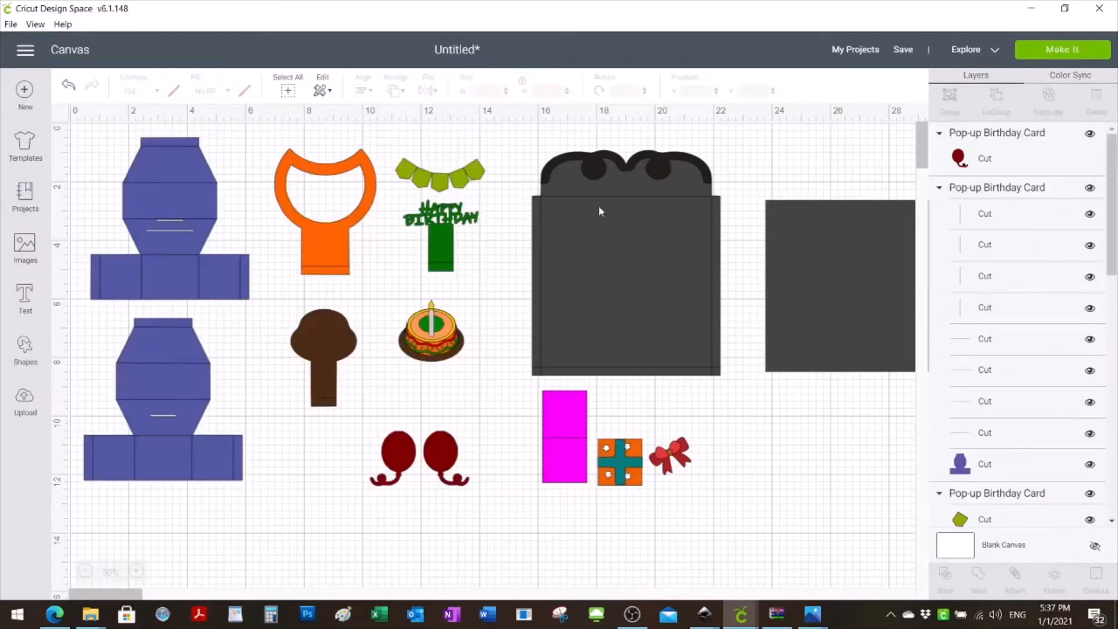
{"action": "left_click", "coordinate": [161, 261]}
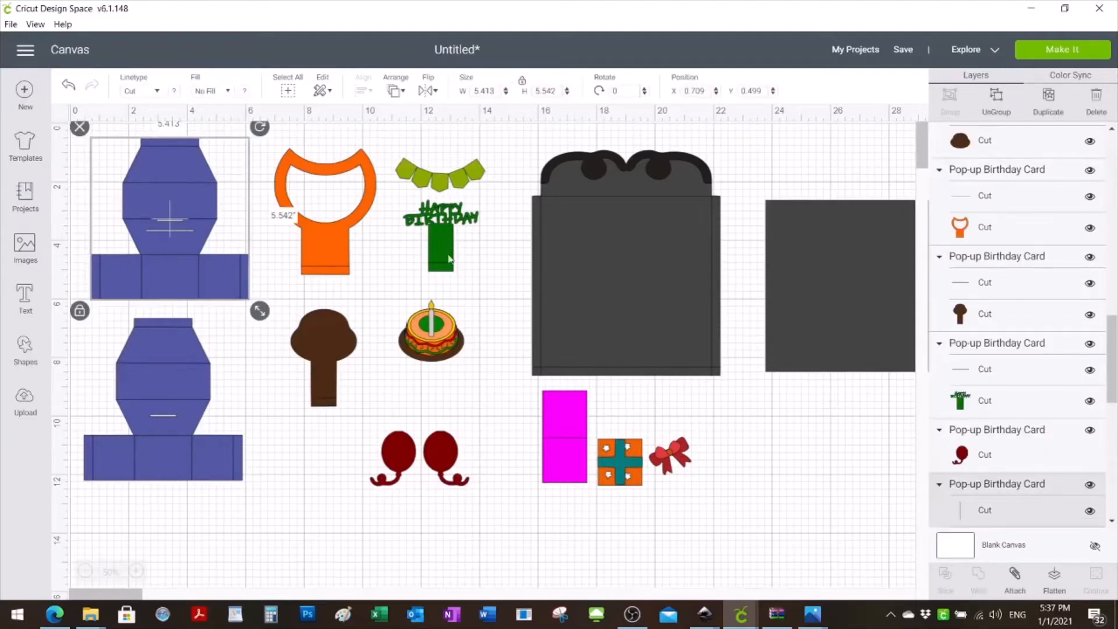
- Select the eight fold-line layers of the lower blue card base together, and clear the selection
{"action": "left_click_drag", "start_coordinate": [1111, 349], "coordinate": [1113, 192]}
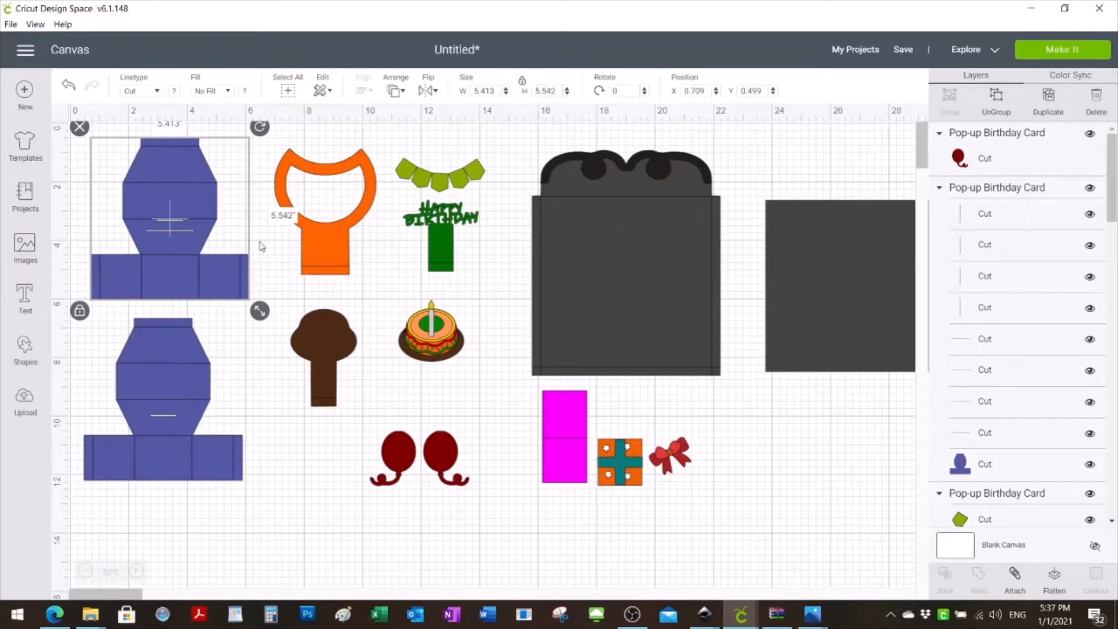
{"action": "left_click", "coordinate": [146, 238]}
{"action": "left_click", "coordinate": [1026, 218]}
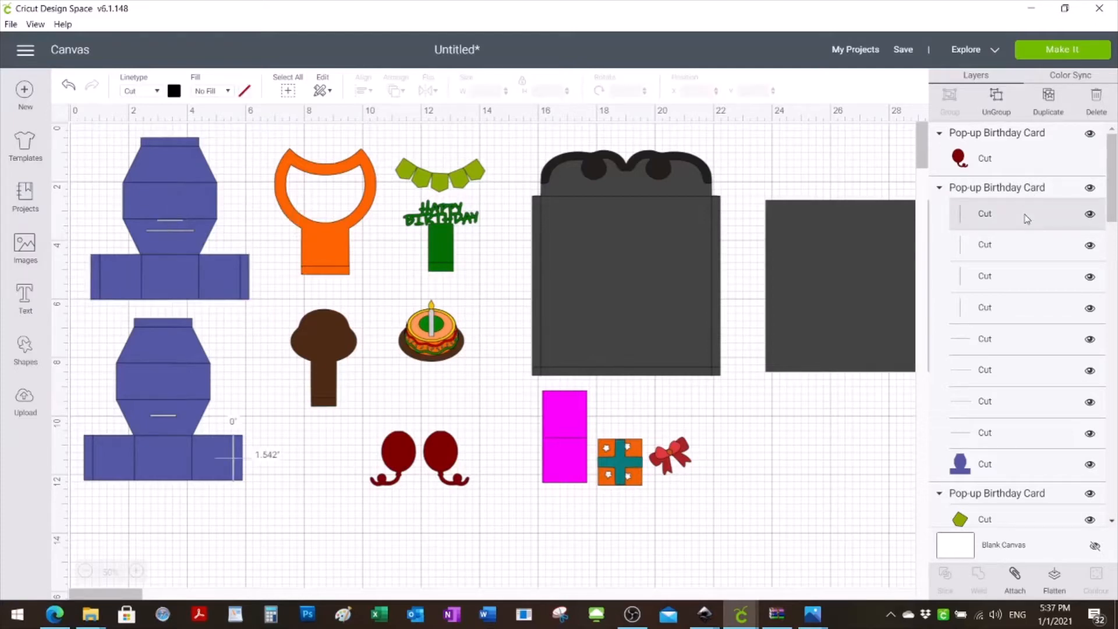
{"action": "left_click", "coordinate": [1004, 243], "text": "shift"}
{"action": "left_click", "coordinate": [993, 279], "text": "shift"}
{"action": "left_click", "coordinate": [990, 312], "text": "shift"}
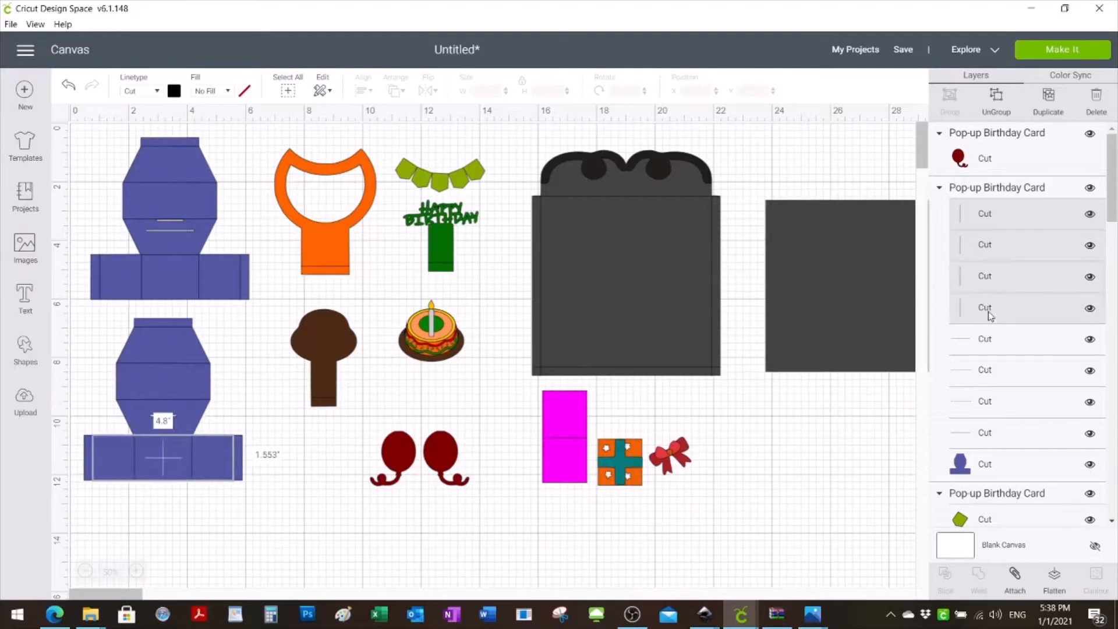
{"action": "left_click", "coordinate": [988, 346], "text": "shift"}
{"action": "left_click", "coordinate": [991, 378], "text": "shift"}
{"action": "left_click", "coordinate": [993, 408], "text": "shift"}
{"action": "left_click", "coordinate": [994, 439], "text": "shift"}
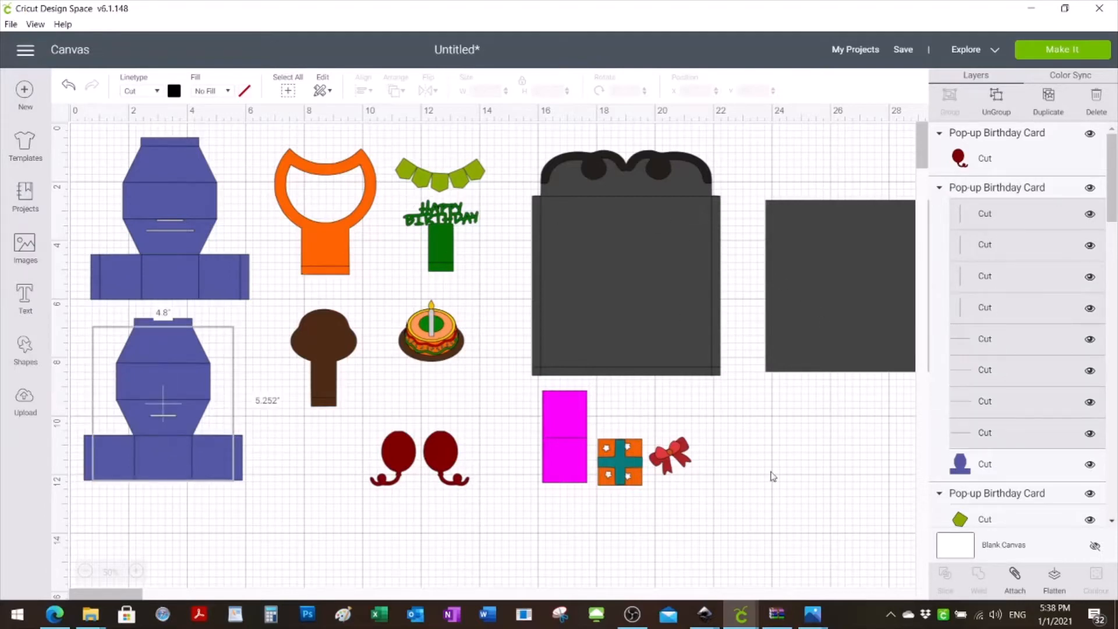
{"action": "left_click", "coordinate": [752, 526]}
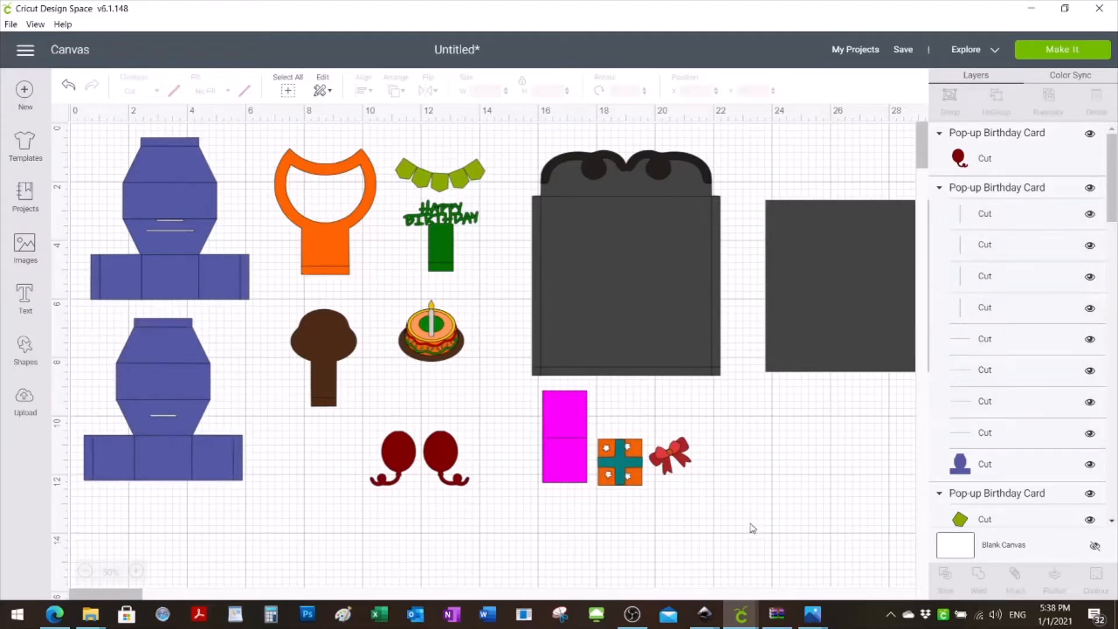
- Attach the upper blue card base together with its fold lines
{"action": "left_click", "coordinate": [177, 202]}
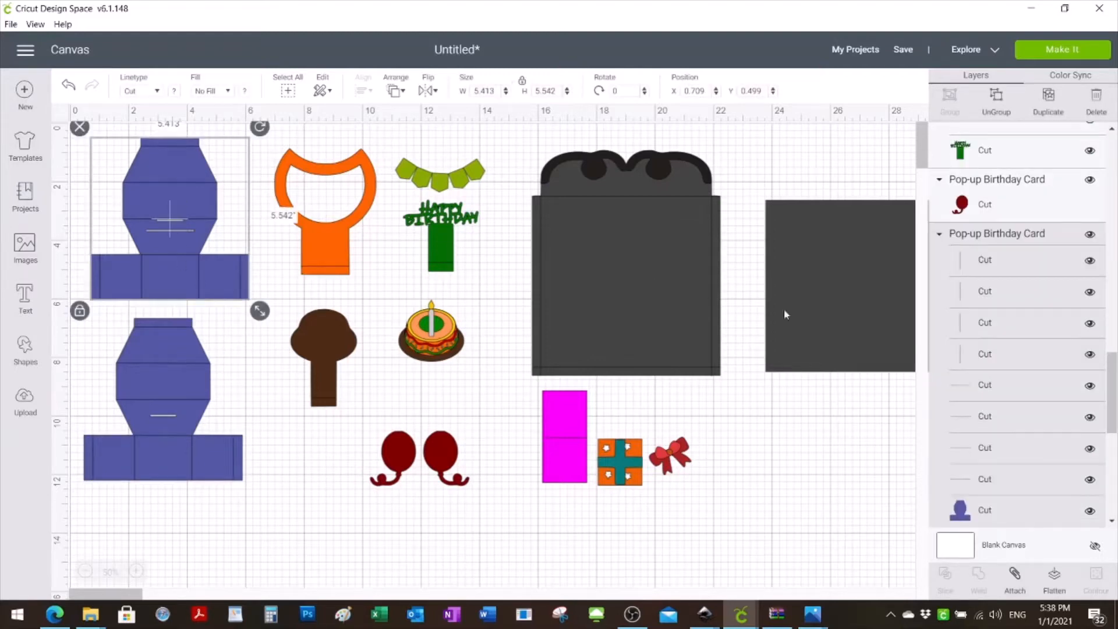
{"action": "mouse_move", "coordinate": [1113, 382]}
{"action": "left_mouse_down"}
{"action": "mouse_move", "coordinate": [1117, 396]}
{"action": "mouse_move", "coordinate": [1114, 386]}
{"action": "left_mouse_up"}
{"action": "left_click", "coordinate": [1015, 575]}
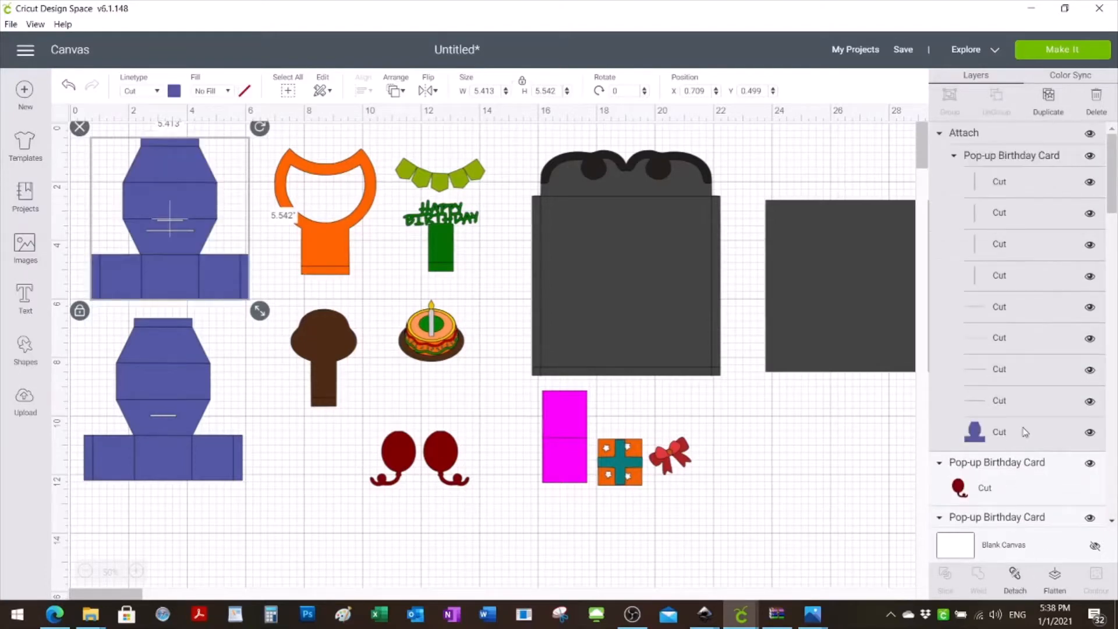
- Change the eight fold lines of the attached upper blue card base to the Score linetype
{"action": "left_click", "coordinate": [993, 191]}
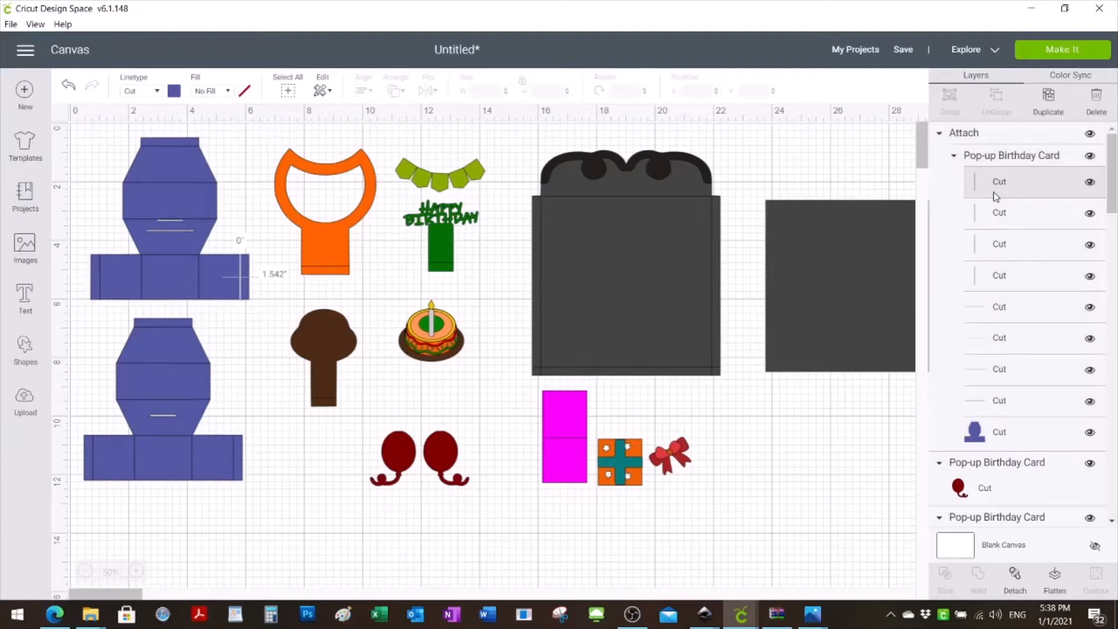
{"action": "left_click", "coordinate": [997, 214], "text": "shift"}
{"action": "left_click", "coordinate": [999, 244], "text": "shift"}
{"action": "left_click", "coordinate": [999, 276], "text": "shift"}
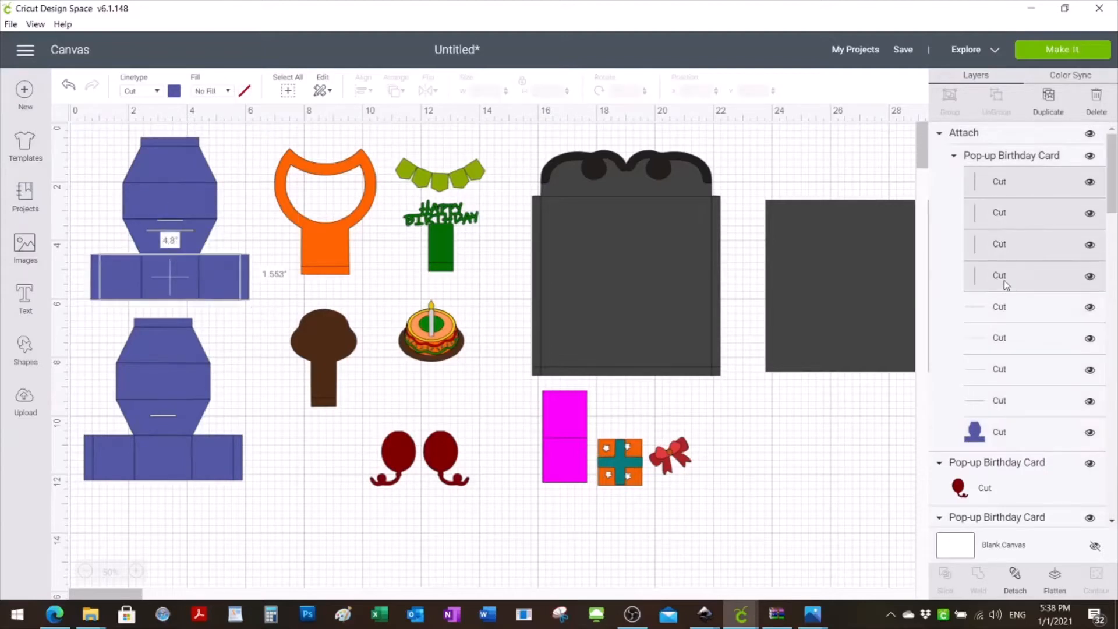
{"action": "left_click", "coordinate": [999, 307], "text": "shift"}
{"action": "left_click", "coordinate": [999, 338], "text": "shift"}
{"action": "left_click", "coordinate": [997, 377], "text": "shift"}
{"action": "left_click", "coordinate": [999, 405], "text": "shift"}
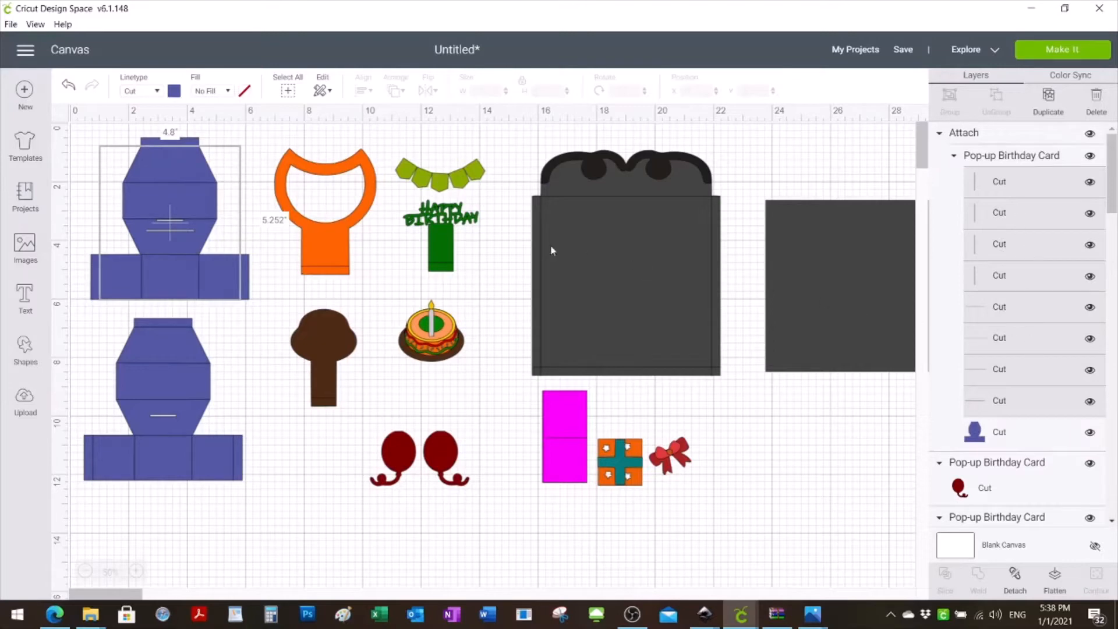
{"action": "left_click", "coordinate": [157, 93]}
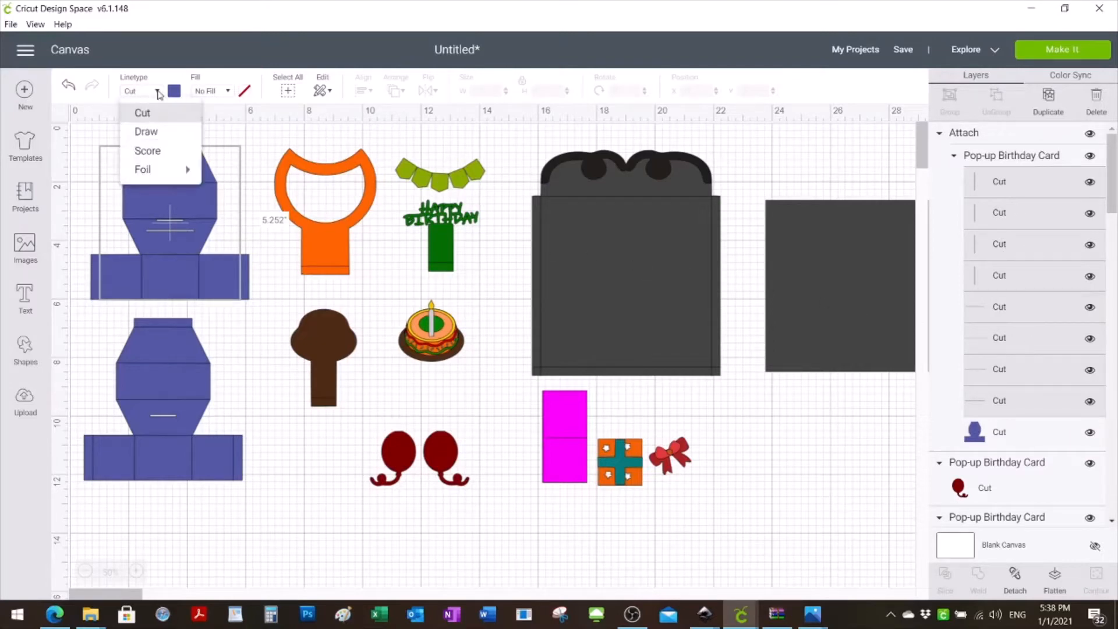
{"action": "left_click", "coordinate": [159, 154]}
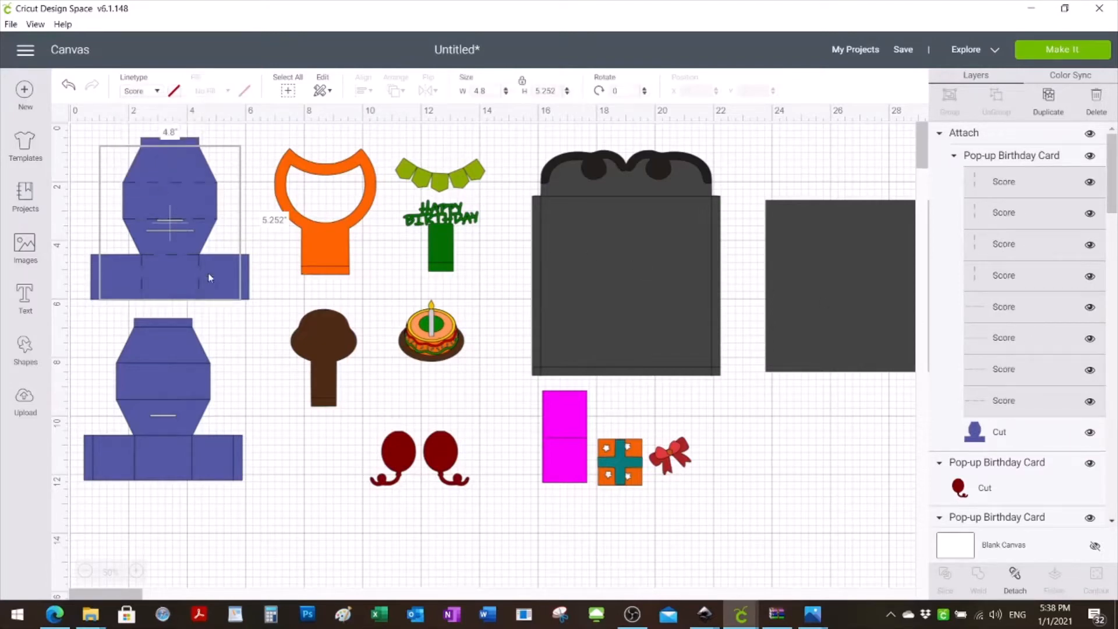
{"action": "left_click", "coordinate": [305, 518]}
- Attach the lower blue card base together with its fold lines
{"action": "left_click", "coordinate": [178, 235]}
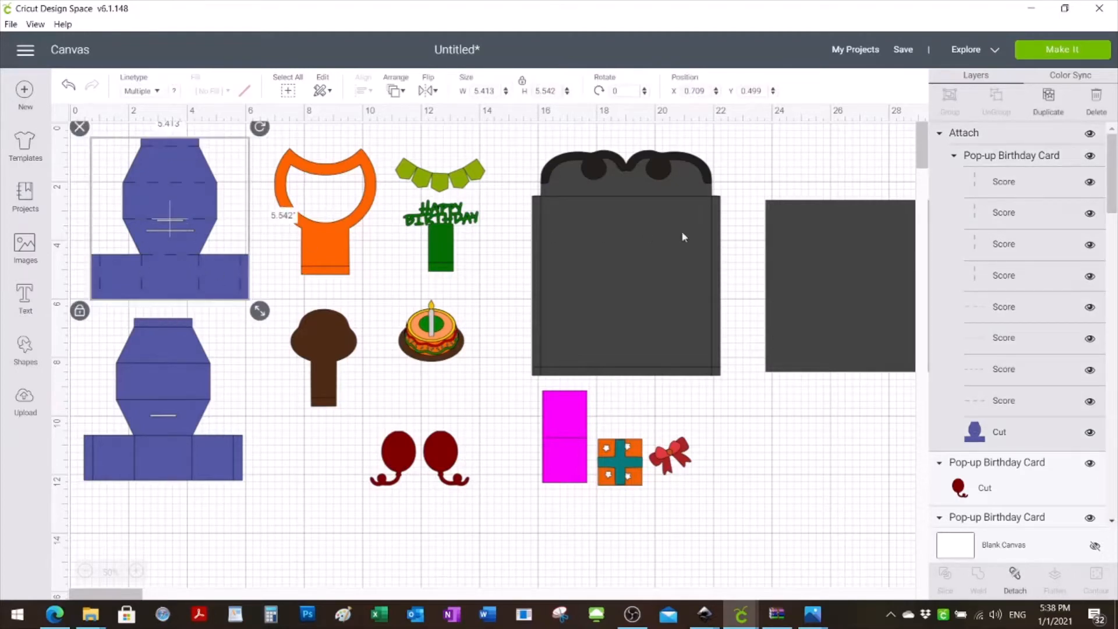
{"action": "left_click_drag", "start_coordinate": [1114, 194], "coordinate": [1115, 236]}
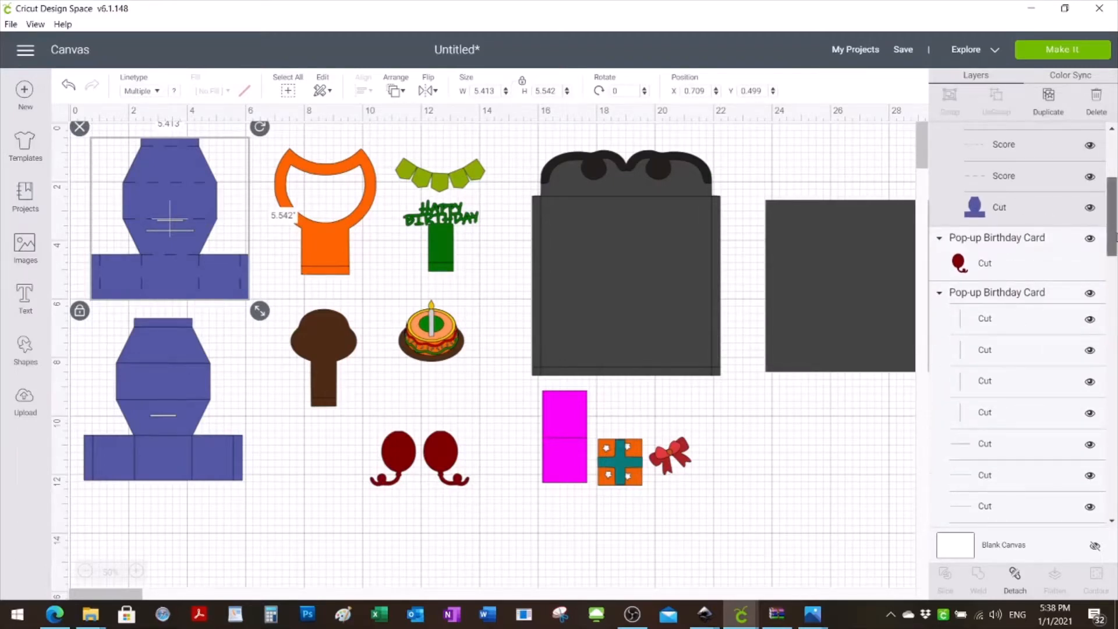
{"action": "scroll", "coordinate": [989, 233], "scroll_direction": "down", "scroll_amount": 3}
{"action": "left_click", "coordinate": [1005, 177]}
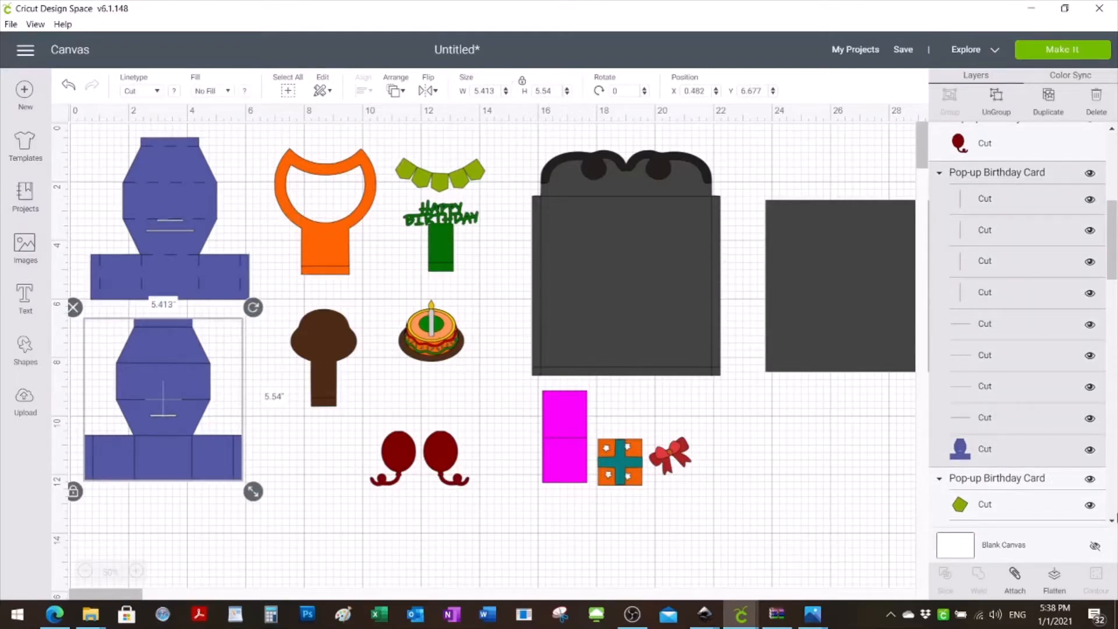
{"action": "left_click", "coordinate": [1014, 576]}
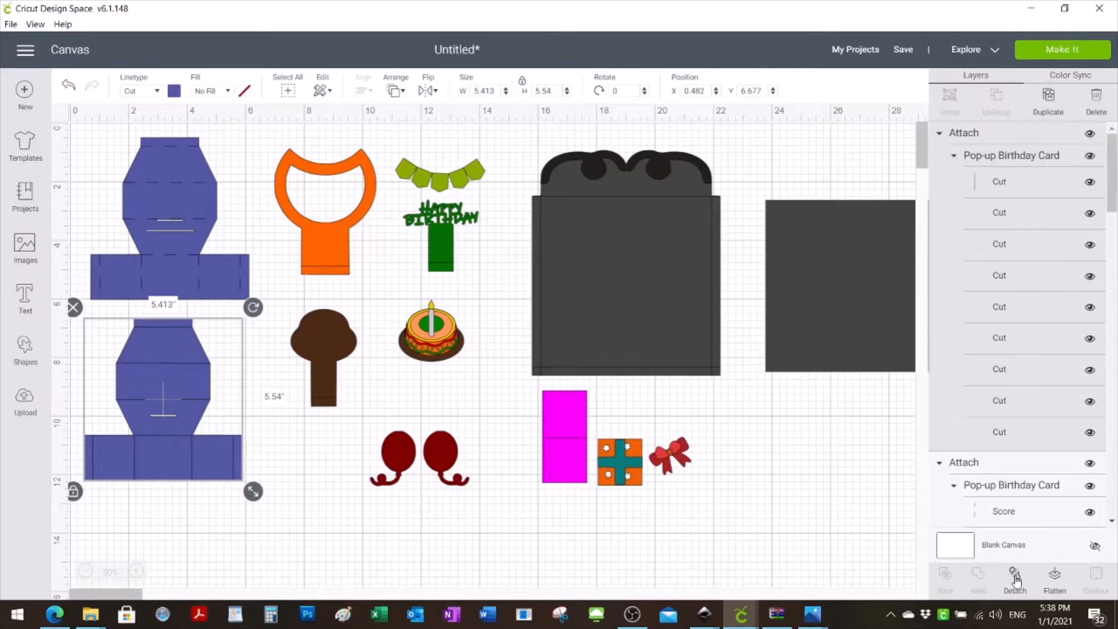
- Select the eight fold lines of the lower blue card base and change their linetype to Score
{"action": "left_click", "coordinate": [1004, 182]}
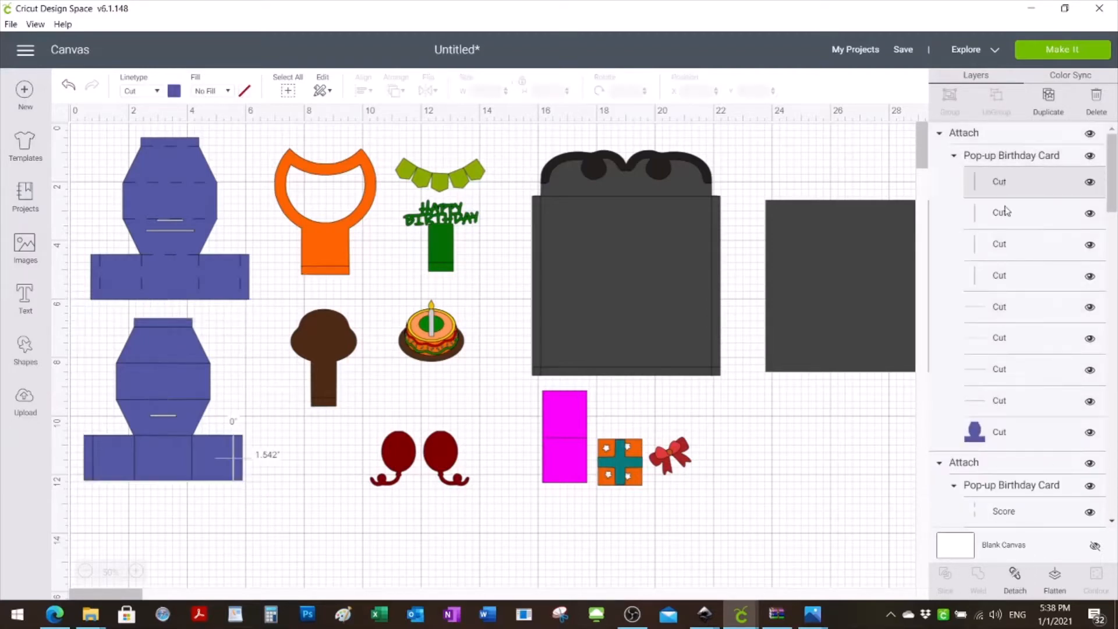
{"action": "left_click", "coordinate": [1005, 227], "text": "shift"}
{"action": "left_click", "coordinate": [1007, 246], "text": "shift"}
{"action": "left_click", "coordinate": [1003, 285], "text": "shift"}
{"action": "left_click", "coordinate": [1000, 314], "text": "shift"}
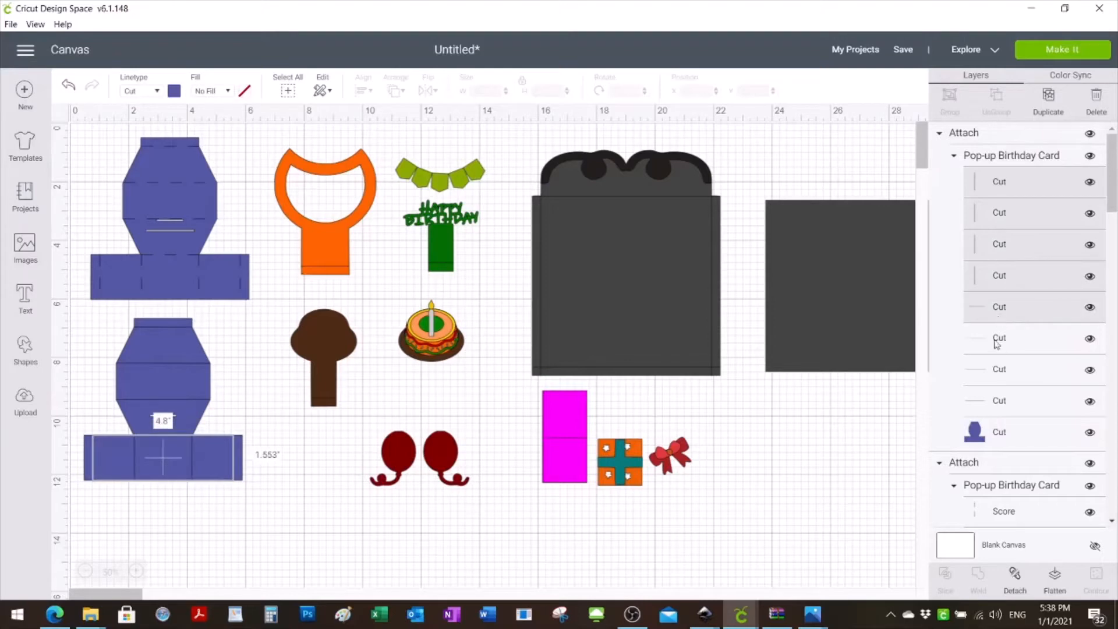
{"action": "left_click", "coordinate": [997, 339], "text": "shift"}
{"action": "left_click", "coordinate": [1002, 372], "text": "shift"}
{"action": "left_click", "coordinate": [1004, 405], "text": "shift"}
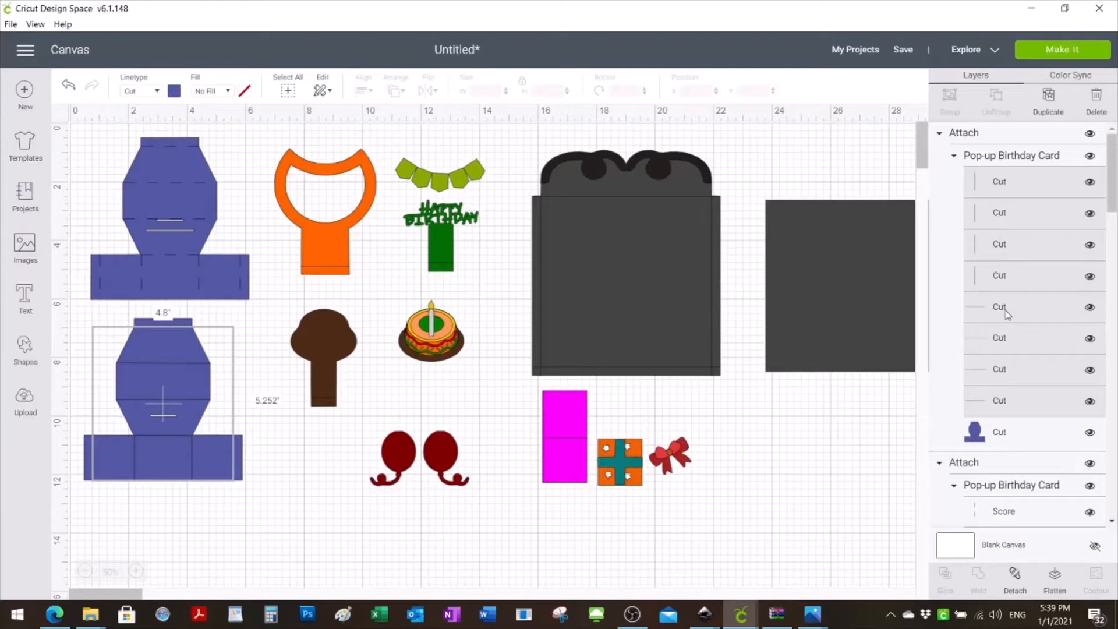
{"action": "left_click", "coordinate": [155, 91]}
{"action": "left_click", "coordinate": [156, 155]}
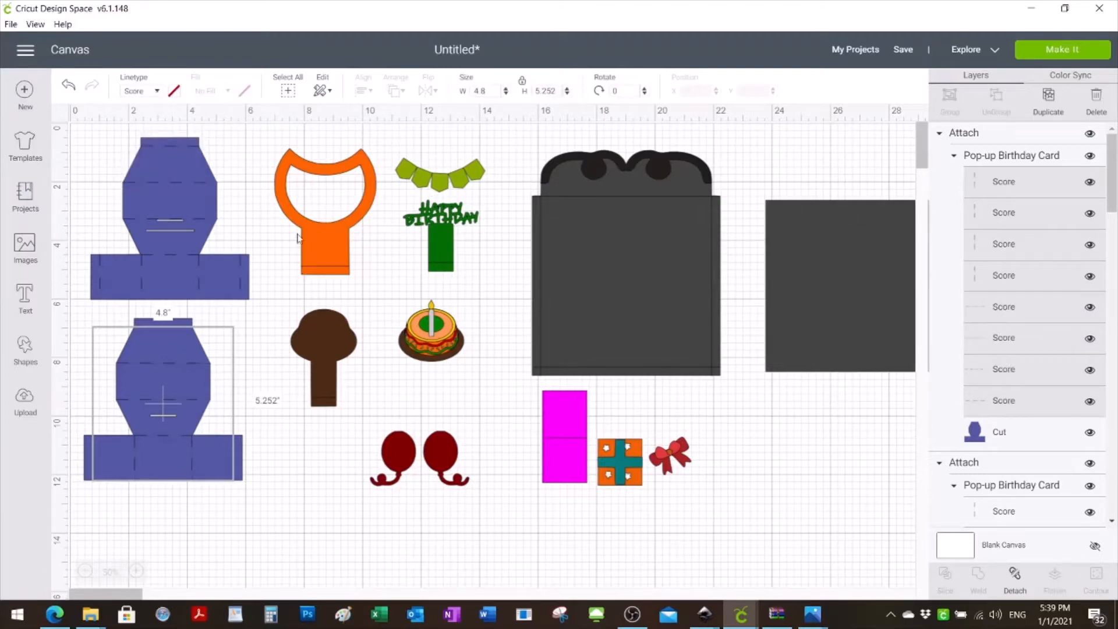
{"action": "left_click", "coordinate": [243, 498]}
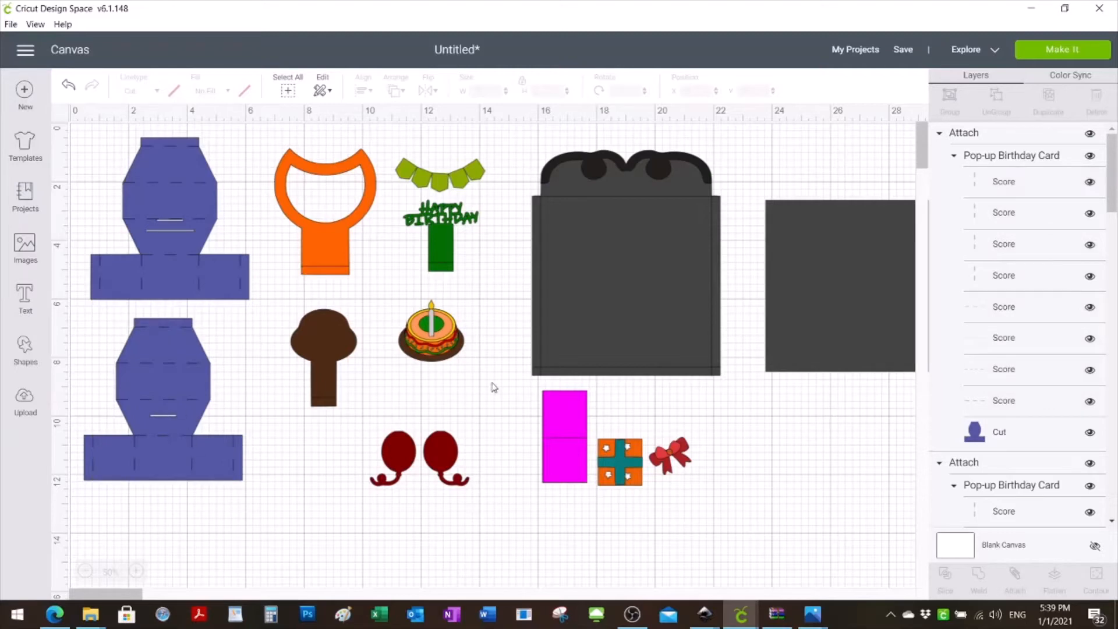
- Attach the orange frame piece to its fold line and change that line's linetype to Score
{"action": "left_click_drag", "start_coordinate": [1115, 187], "coordinate": [1115, 384]}
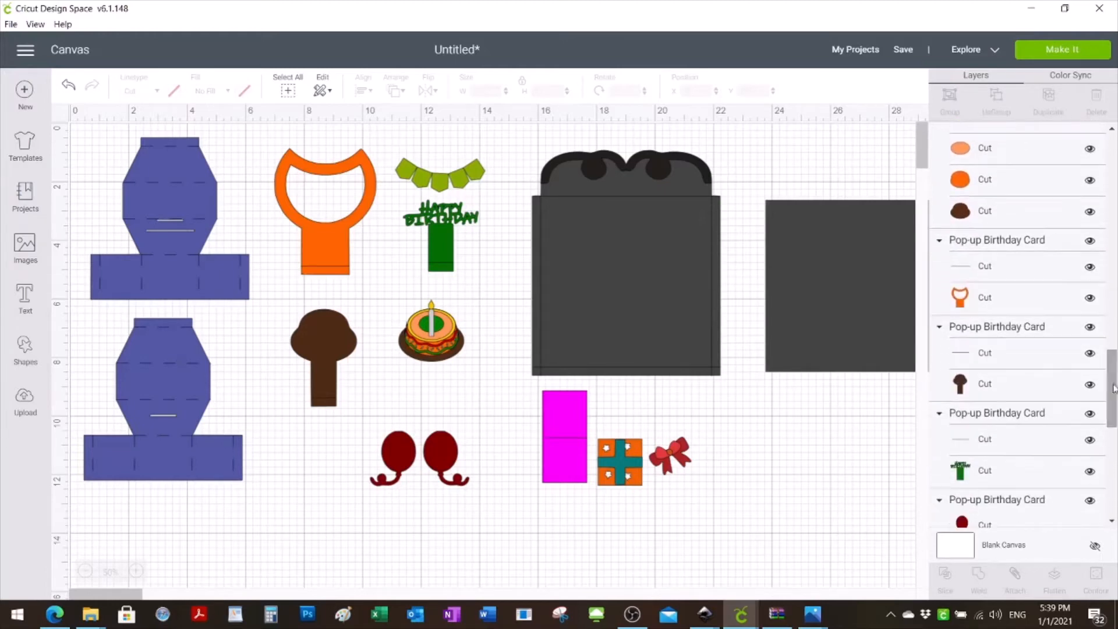
{"action": "left_click", "coordinate": [985, 271]}
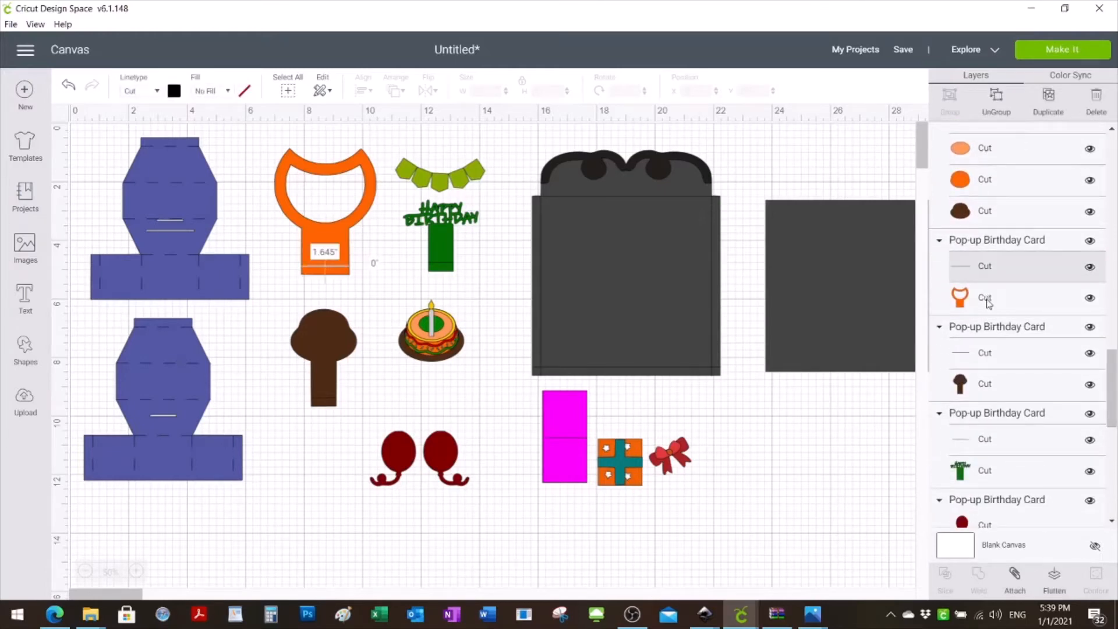
{"action": "left_click", "coordinate": [983, 243]}
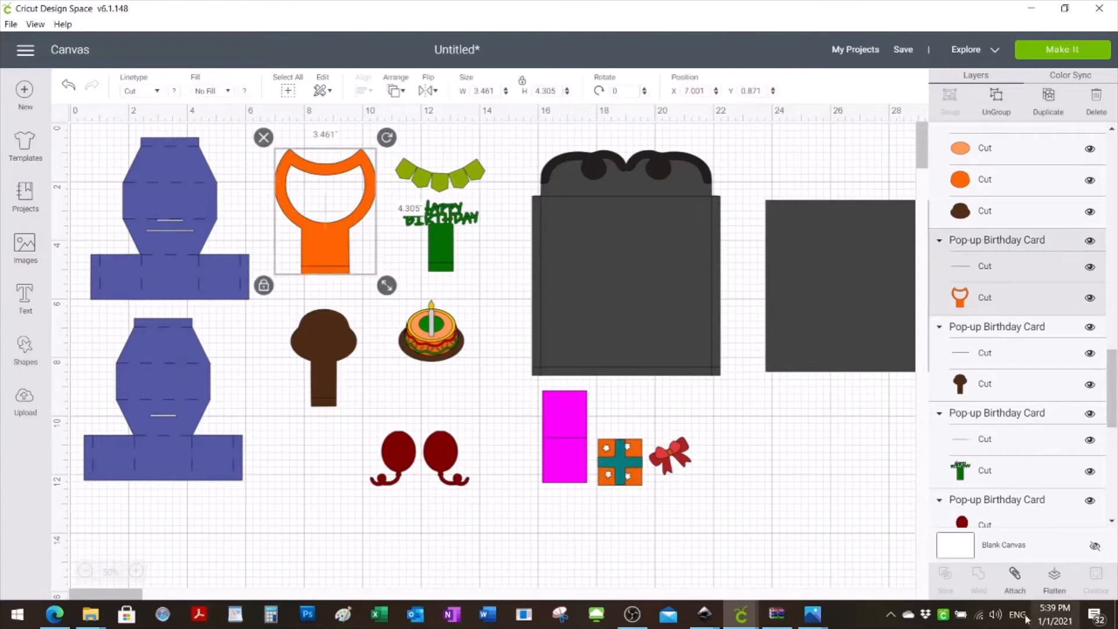
{"action": "left_click", "coordinate": [1016, 579]}
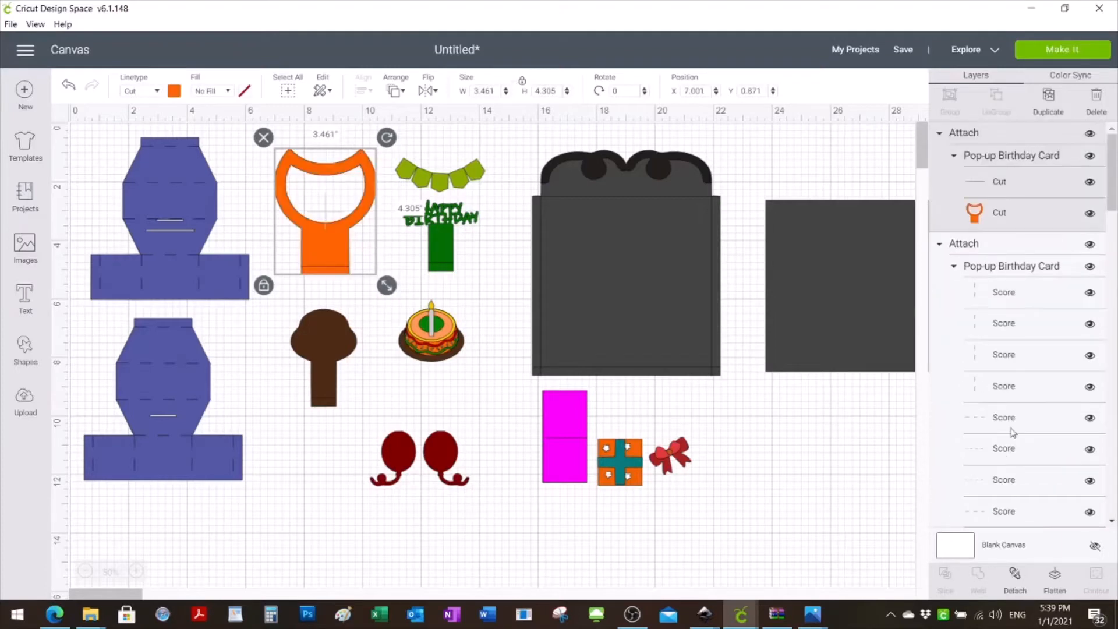
{"action": "left_click", "coordinate": [990, 184]}
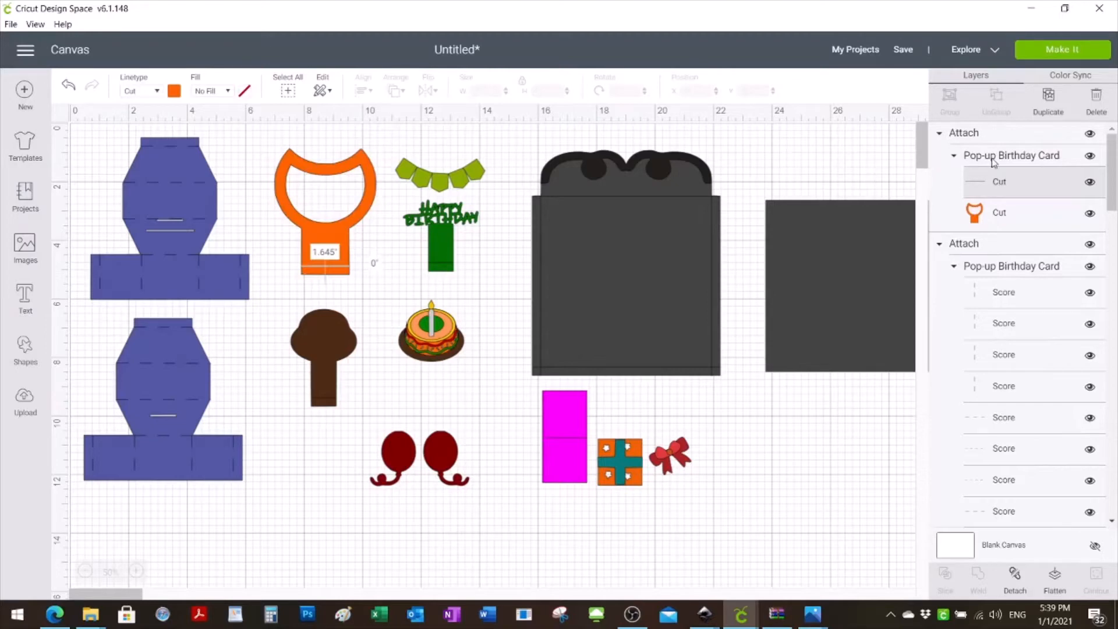
{"action": "left_click", "coordinate": [157, 91]}
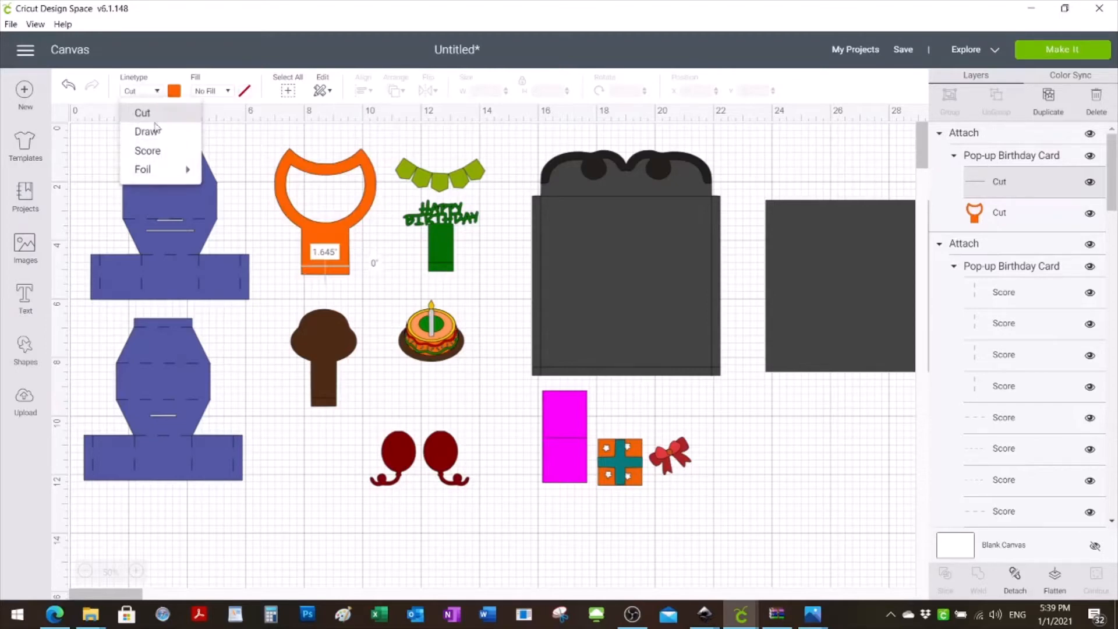
{"action": "left_click", "coordinate": [161, 150]}
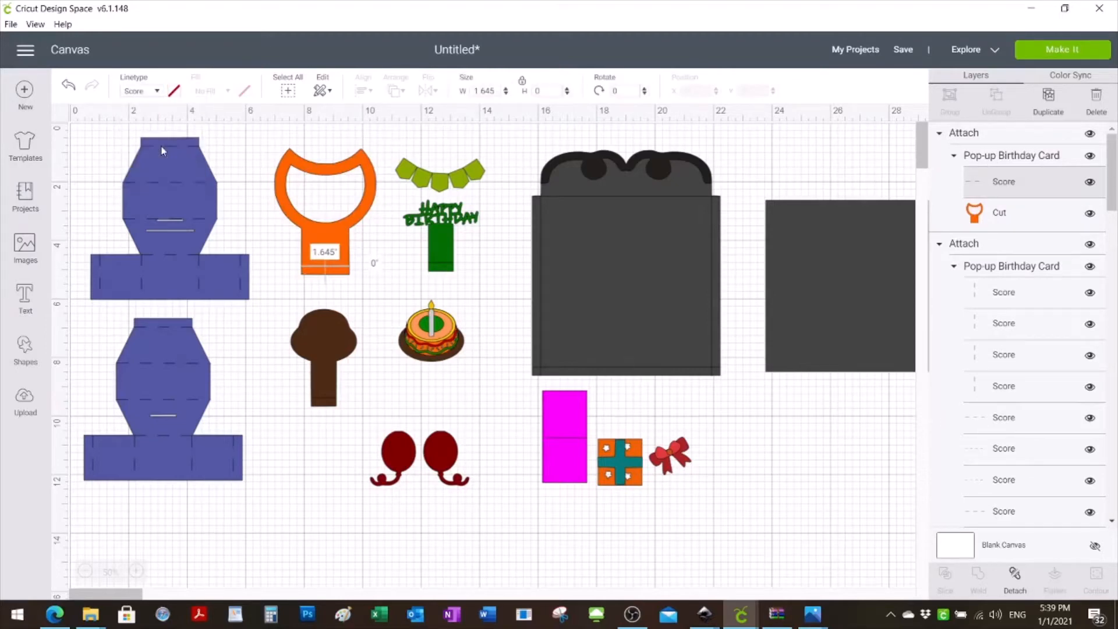
{"action": "left_click", "coordinate": [358, 274]}
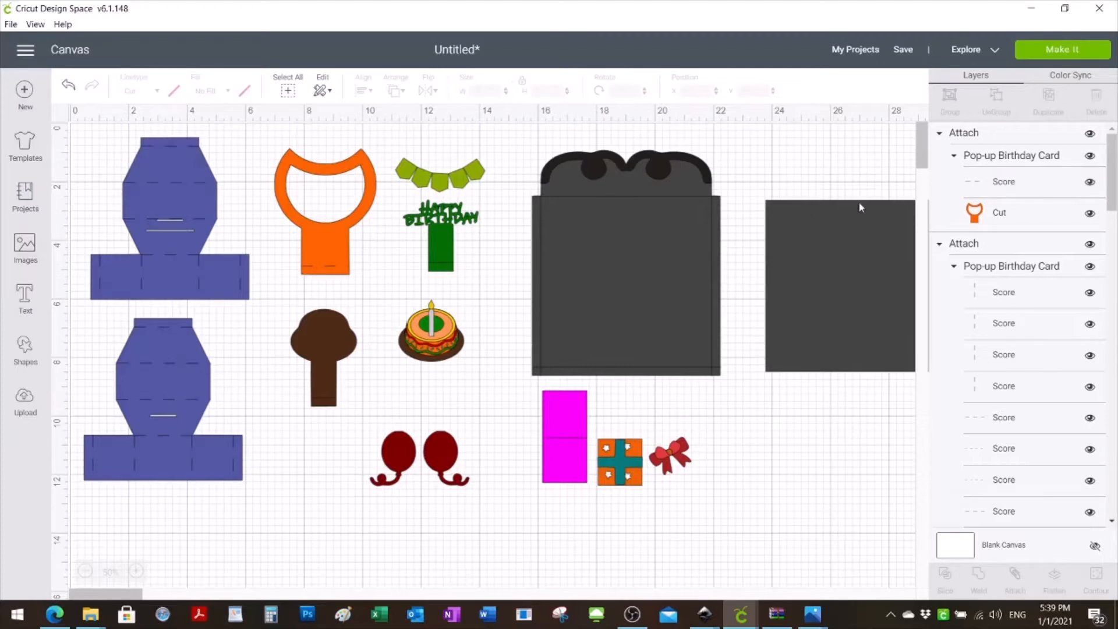
- Attach the brown cake-stand piece to its fold line and set that line's linetype to Score
{"action": "left_click_drag", "start_coordinate": [1115, 179], "coordinate": [1116, 398]}
{"action": "left_click", "coordinate": [1004, 375]}
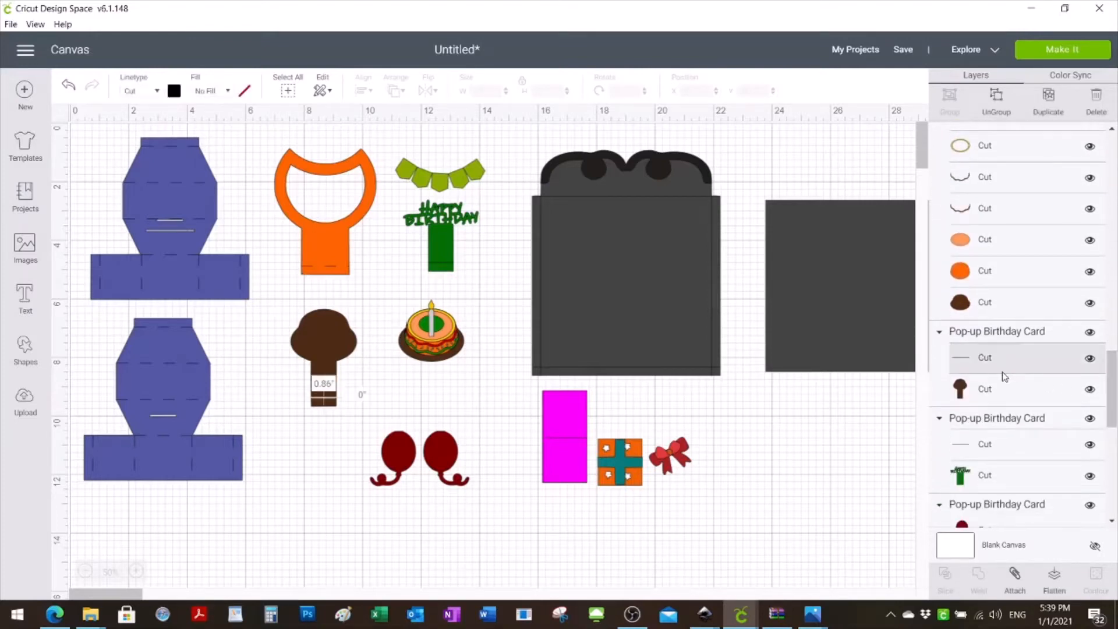
{"action": "left_click", "coordinate": [995, 331]}
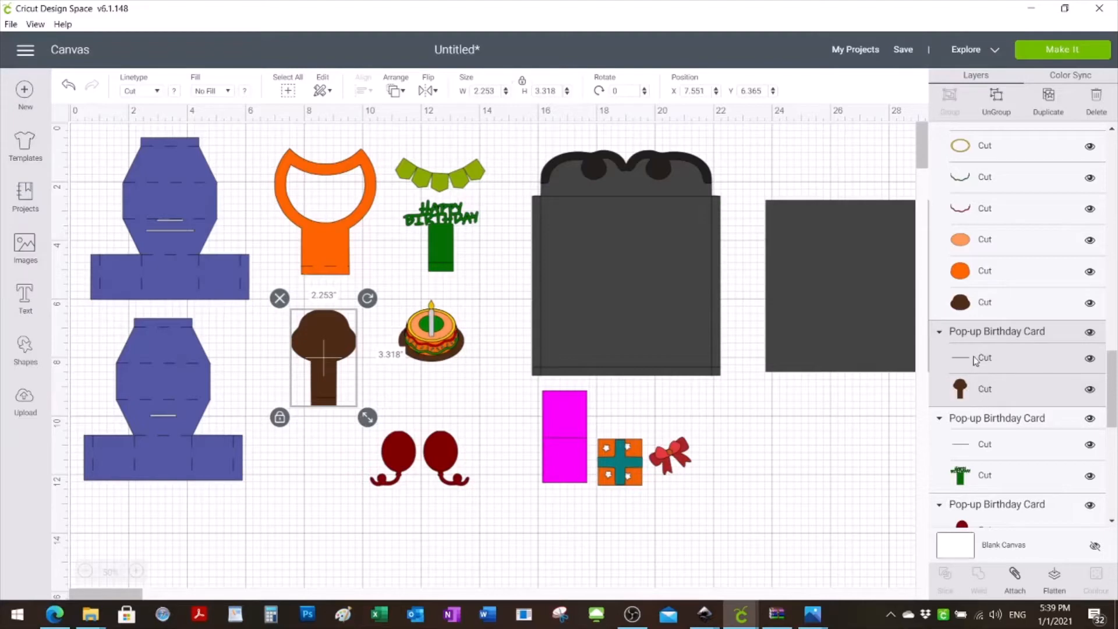
{"action": "left_click", "coordinate": [1013, 587]}
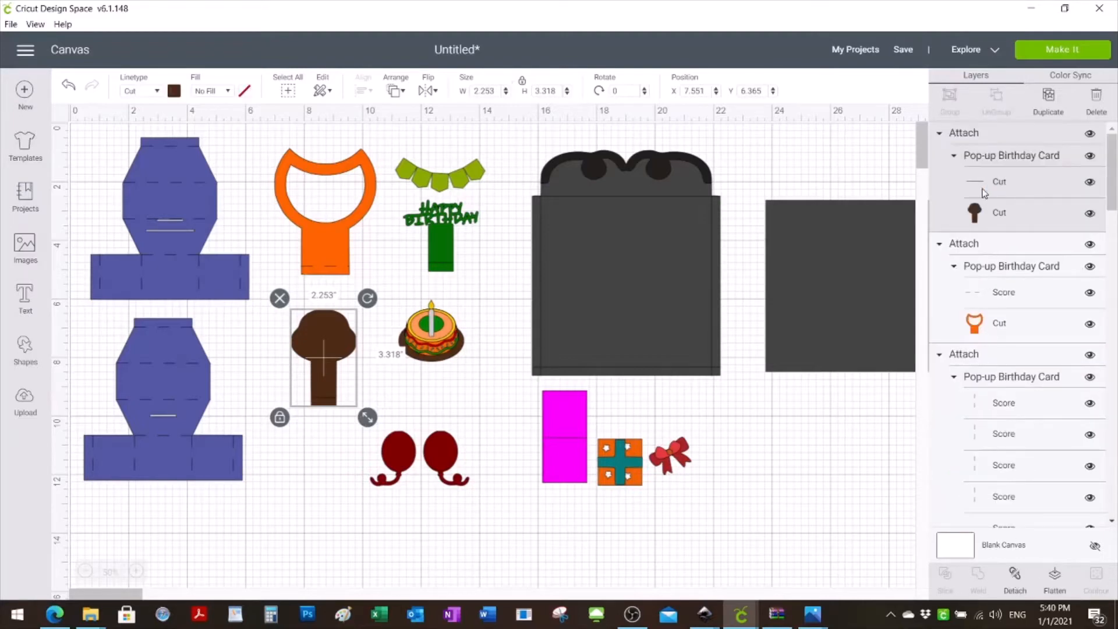
{"action": "left_click", "coordinate": [992, 181]}
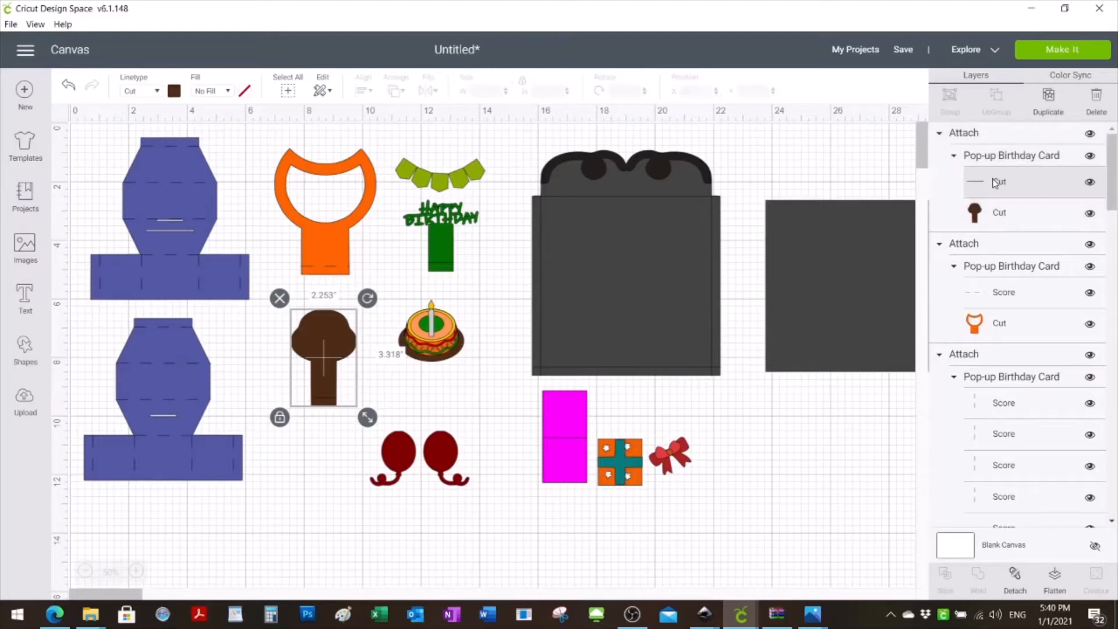
{"action": "left_click", "coordinate": [153, 91]}
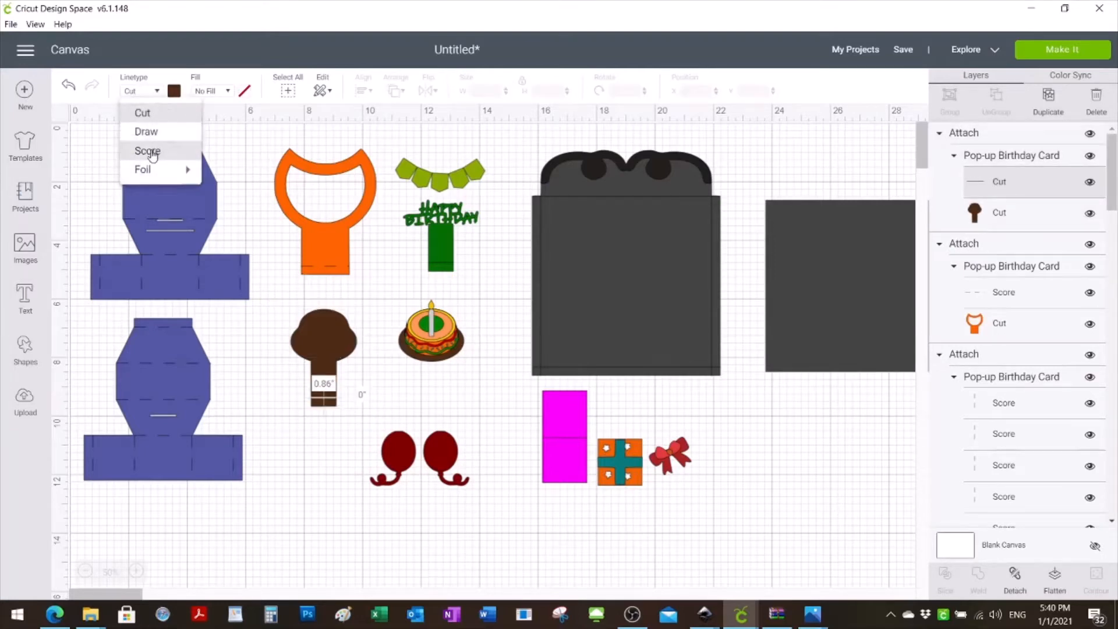
{"action": "left_click", "coordinate": [151, 152]}
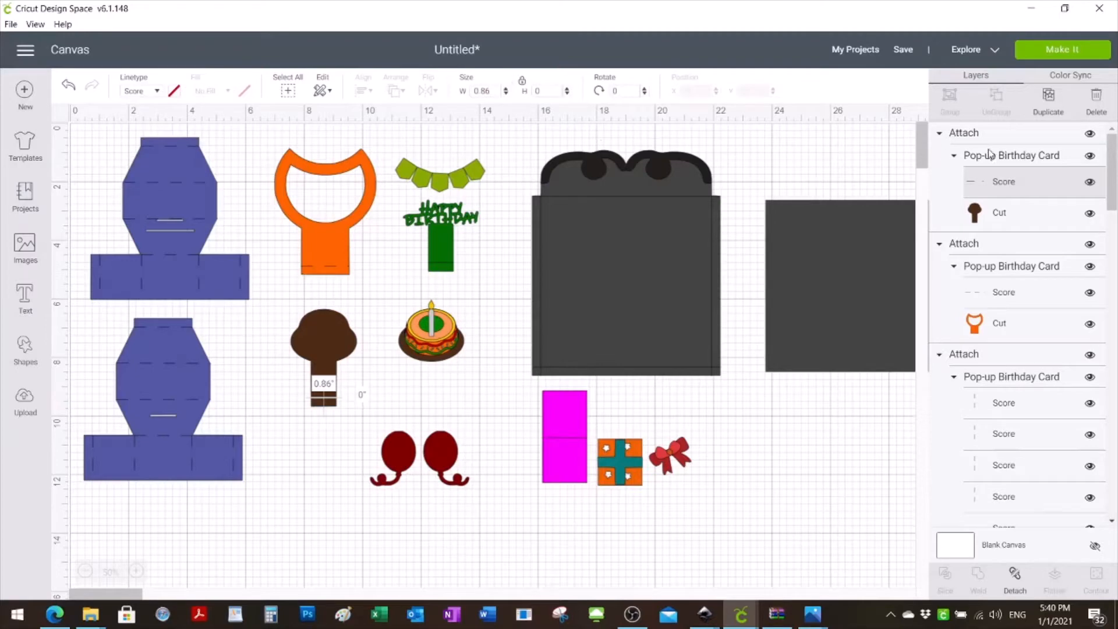
- Attach the green Happy Birthday piece to its fold line
{"action": "left_click_drag", "start_coordinate": [1113, 194], "coordinate": [1112, 380]}
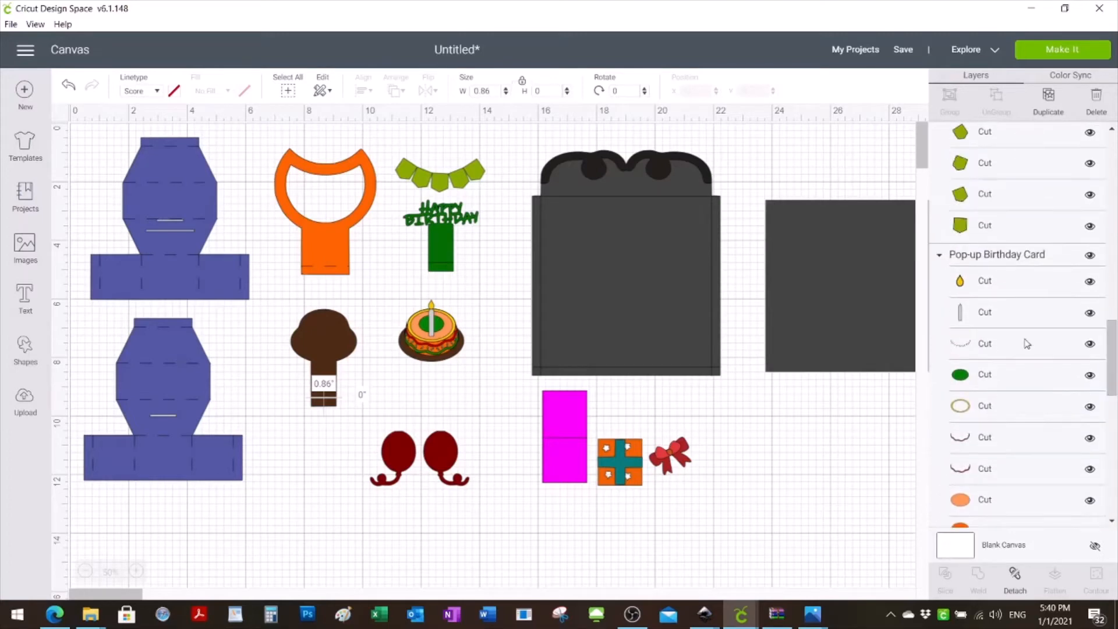
{"action": "left_click", "coordinate": [447, 263]}
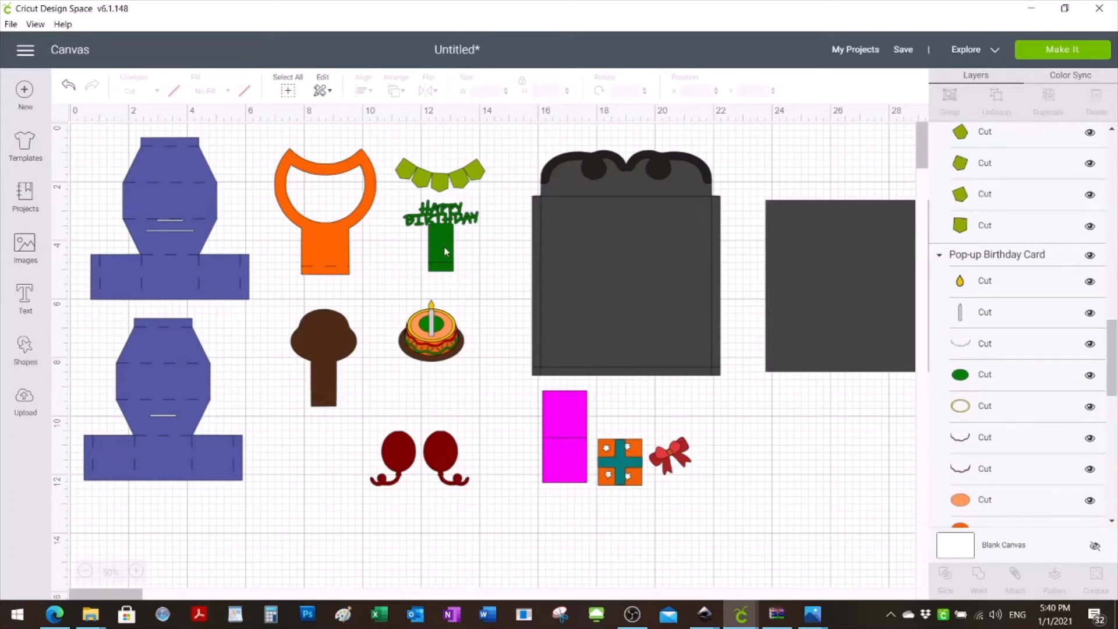
{"action": "left_click", "coordinate": [446, 251]}
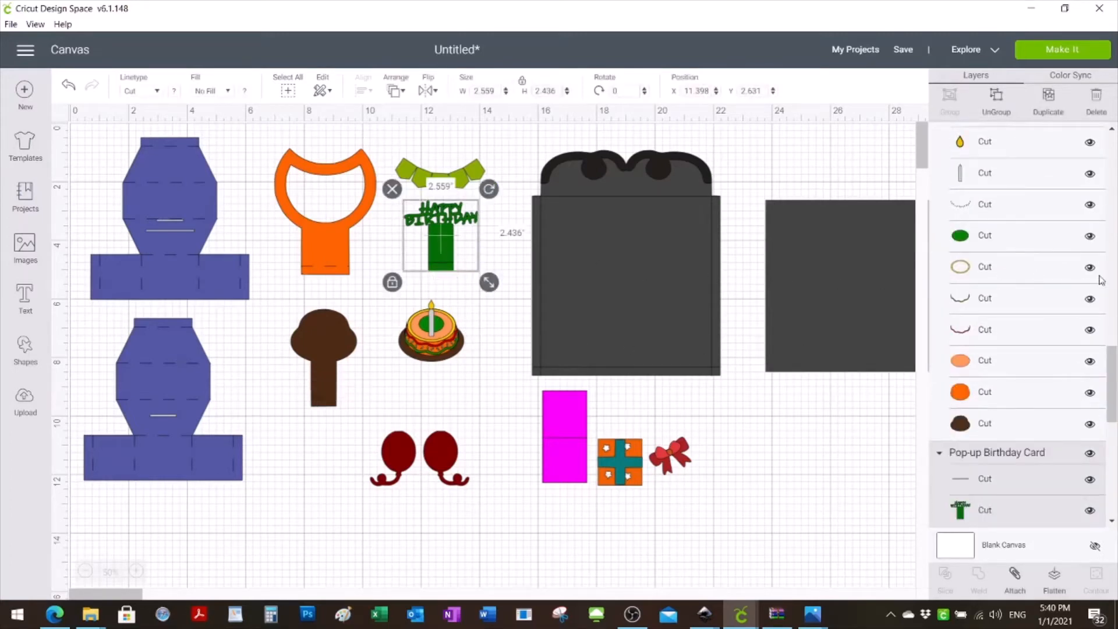
{"action": "left_click_drag", "start_coordinate": [1113, 372], "coordinate": [1113, 408]}
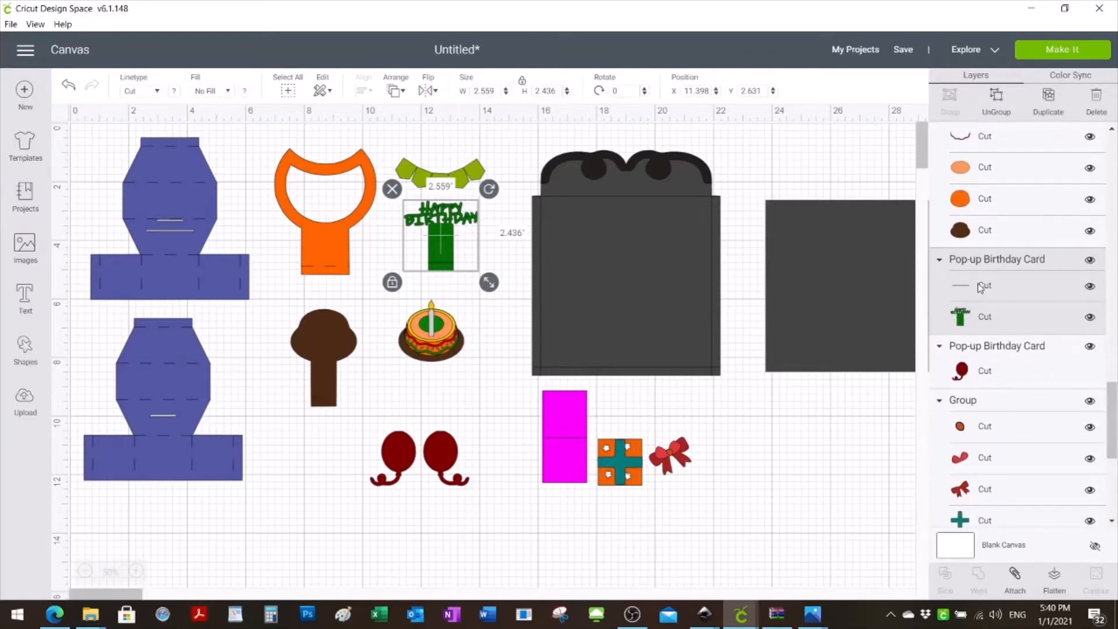
{"action": "left_click", "coordinate": [1021, 582]}
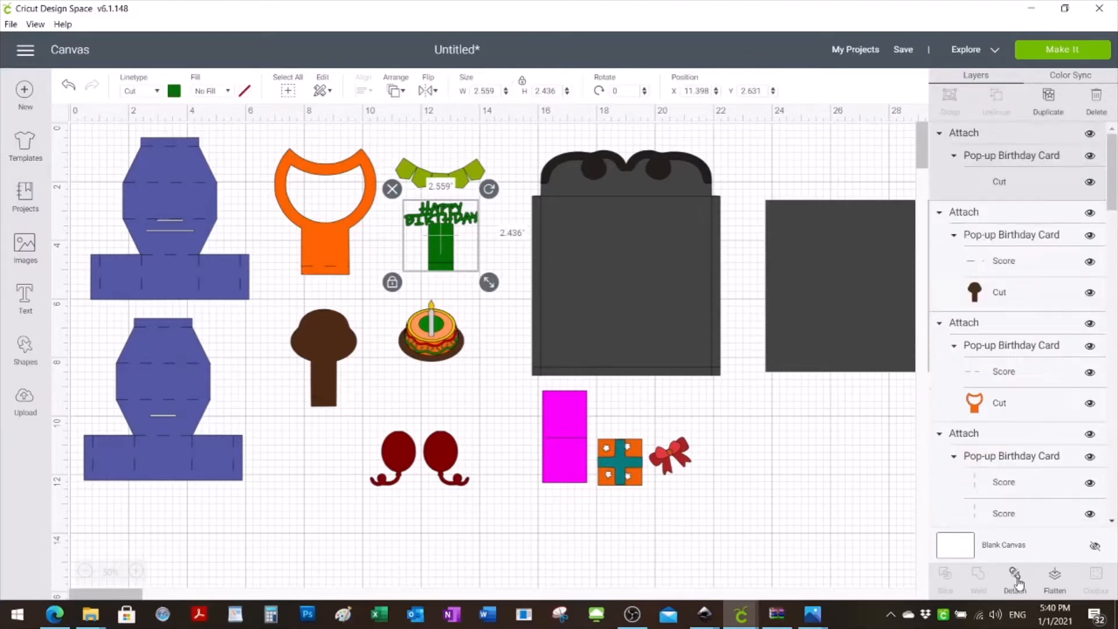
- Change the linetype of the green Happy Birthday piece's fold line to Score
{"action": "left_click", "coordinate": [989, 183]}
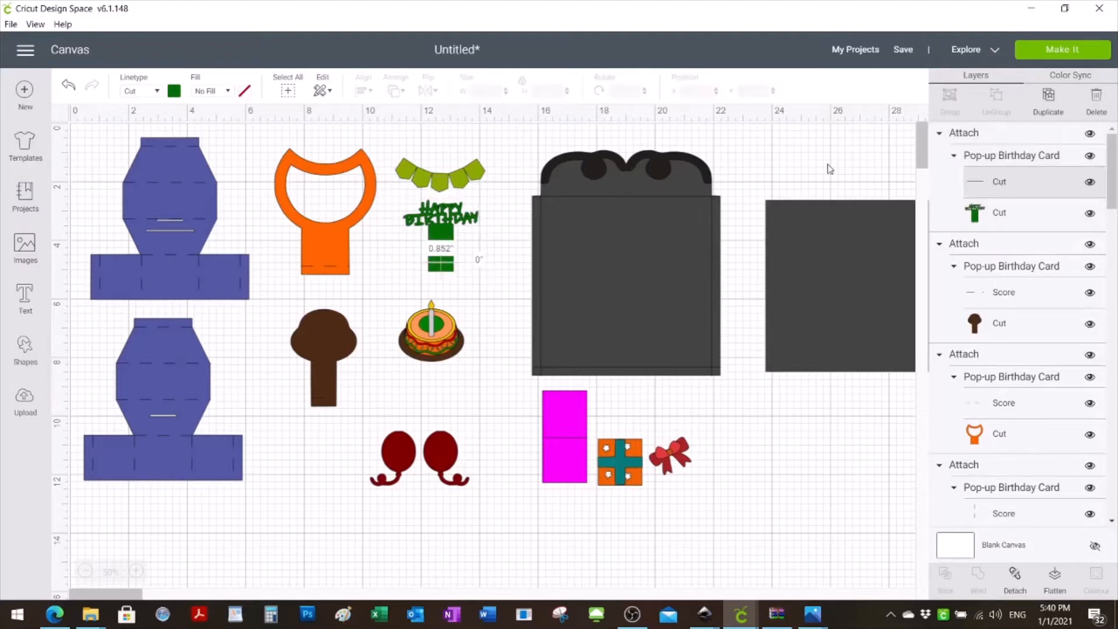
{"action": "left_click", "coordinate": [156, 91]}
{"action": "left_click", "coordinate": [147, 151]}
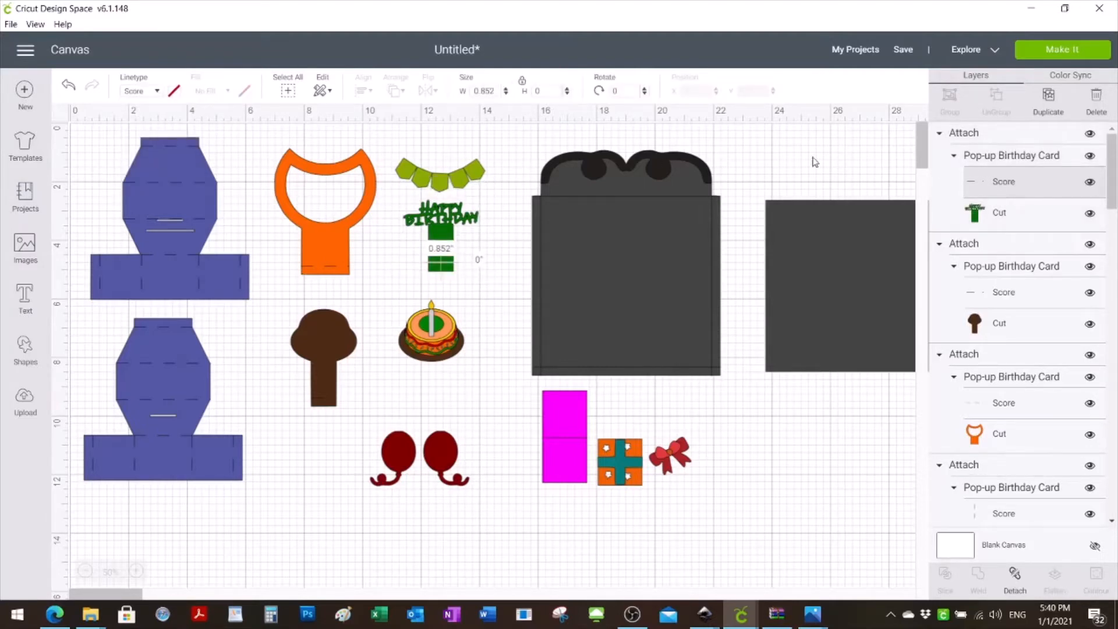
{"action": "left_click", "coordinate": [774, 483]}
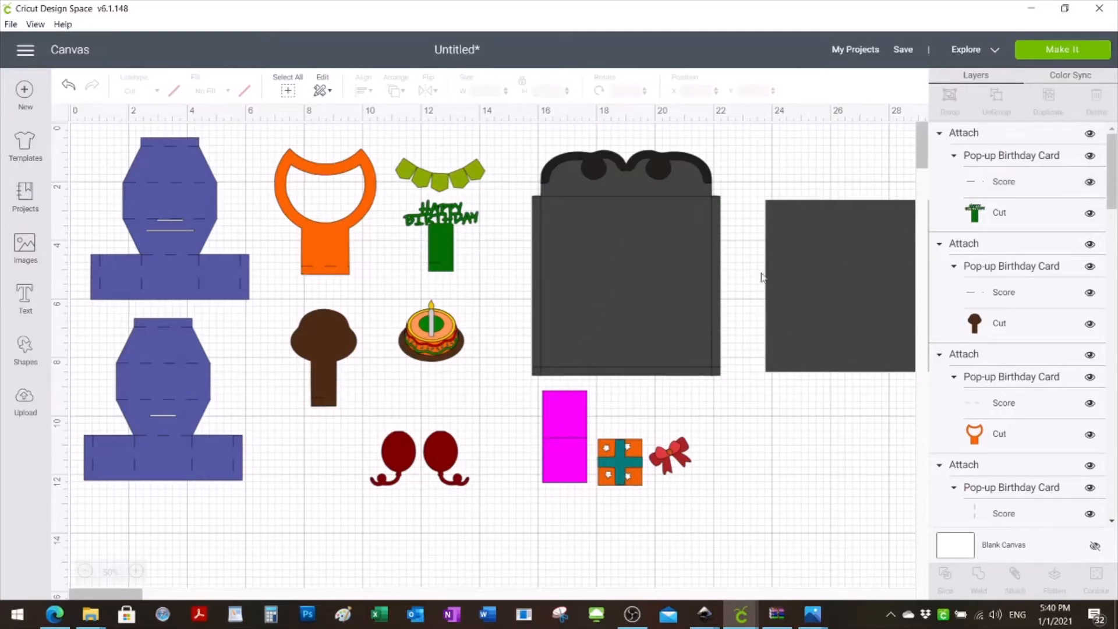
- Ungroup the dark grey envelope set and attach the envelope body to its four fold lines
{"action": "left_click", "coordinate": [601, 310]}
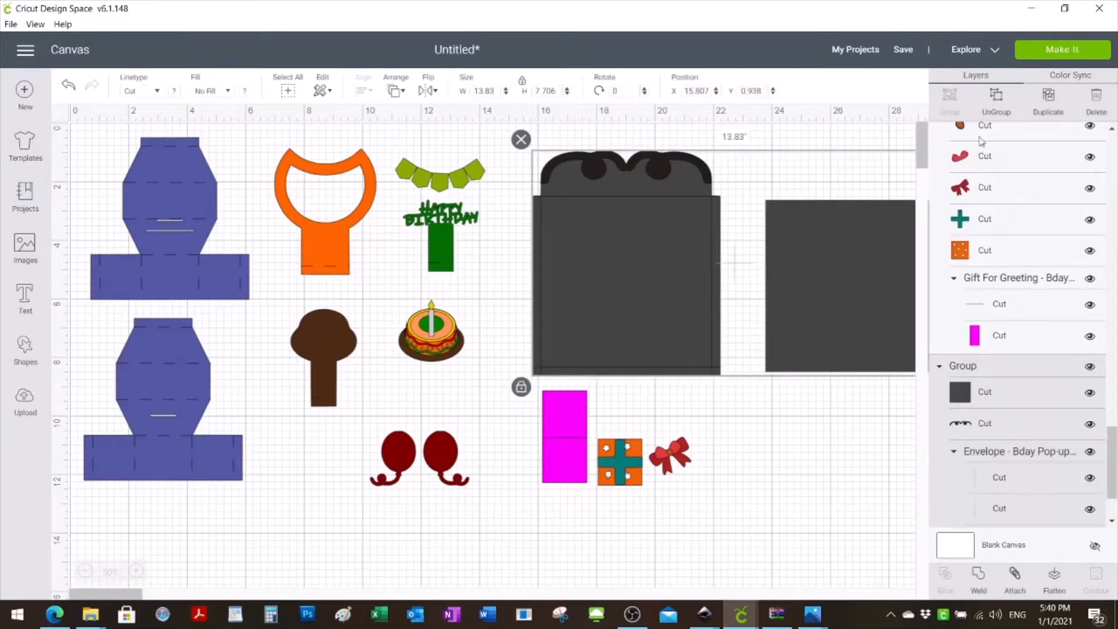
{"action": "left_click", "coordinate": [991, 108]}
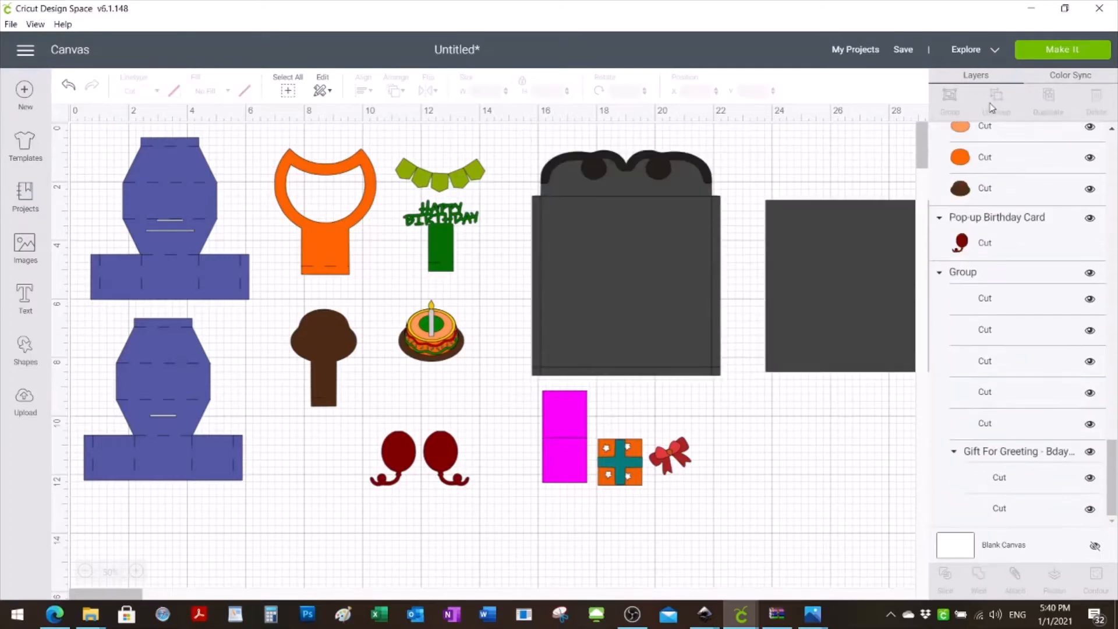
{"action": "left_click", "coordinate": [679, 282]}
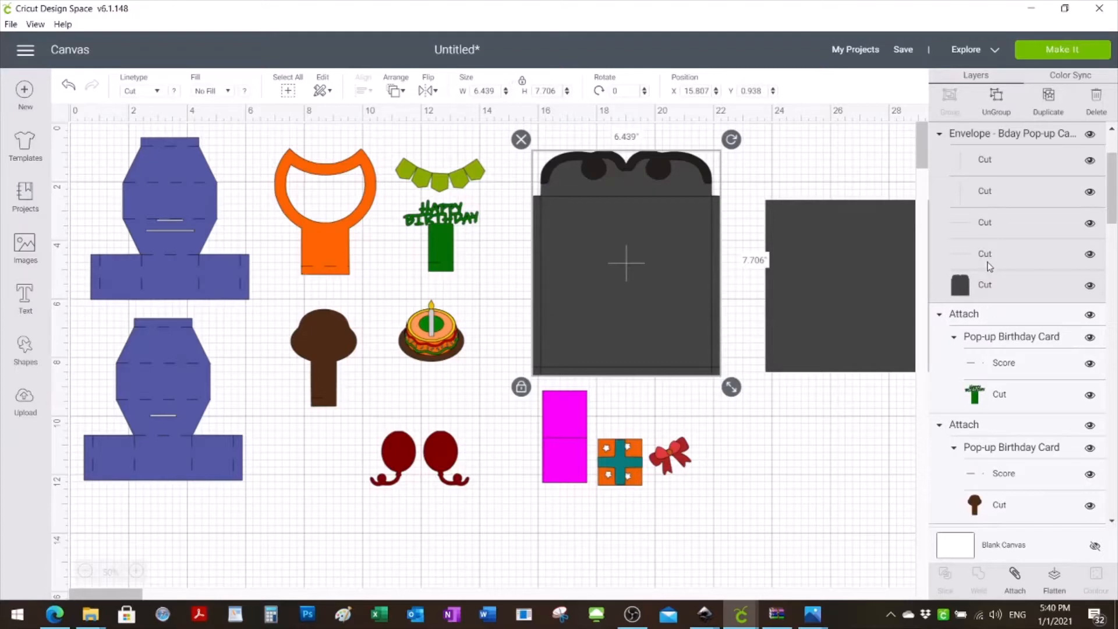
{"action": "left_click", "coordinate": [1014, 579]}
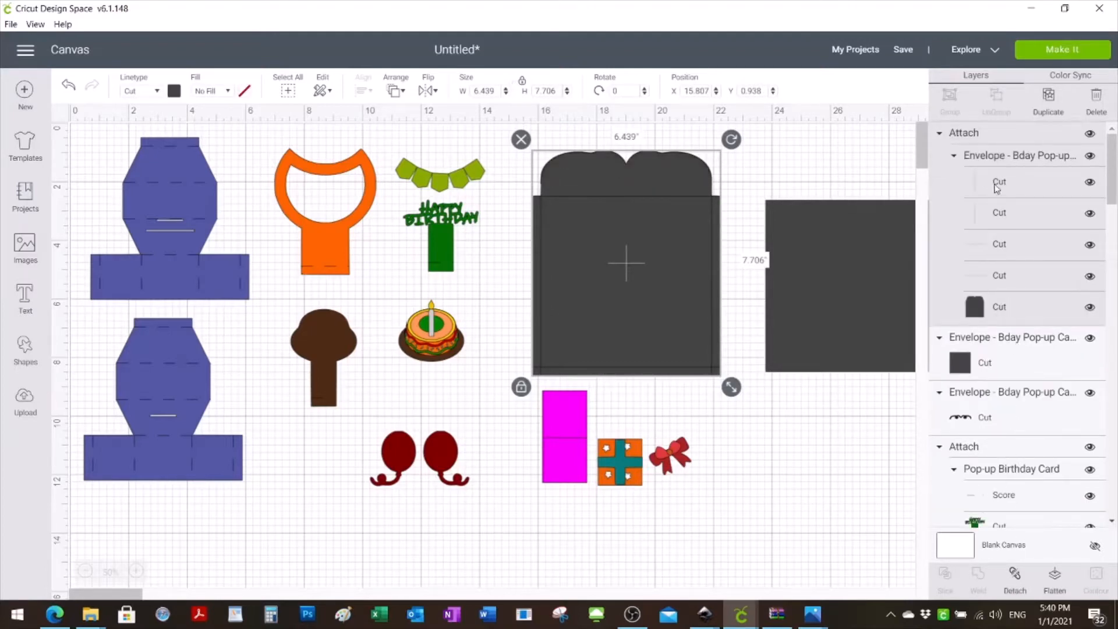
- Select the envelope's four fold lines and change their linetype to Score
{"action": "left_click", "coordinate": [986, 181]}
{"action": "left_click", "coordinate": [990, 217], "text": "shift"}
{"action": "left_click", "coordinate": [995, 249], "text": "shift"}
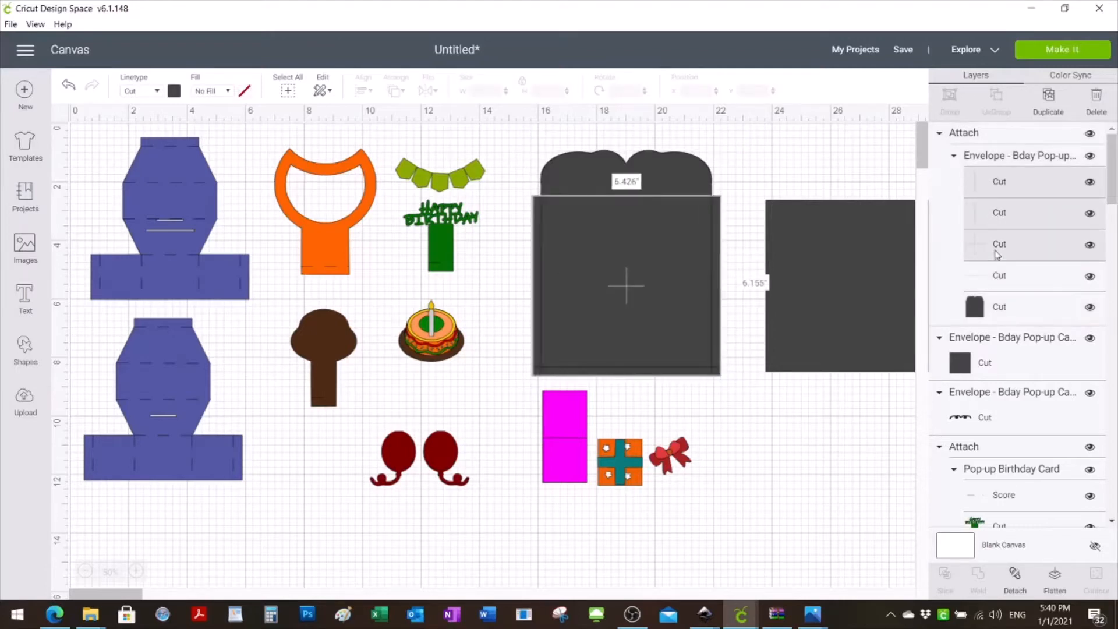
{"action": "left_click", "coordinate": [997, 280], "text": "shift"}
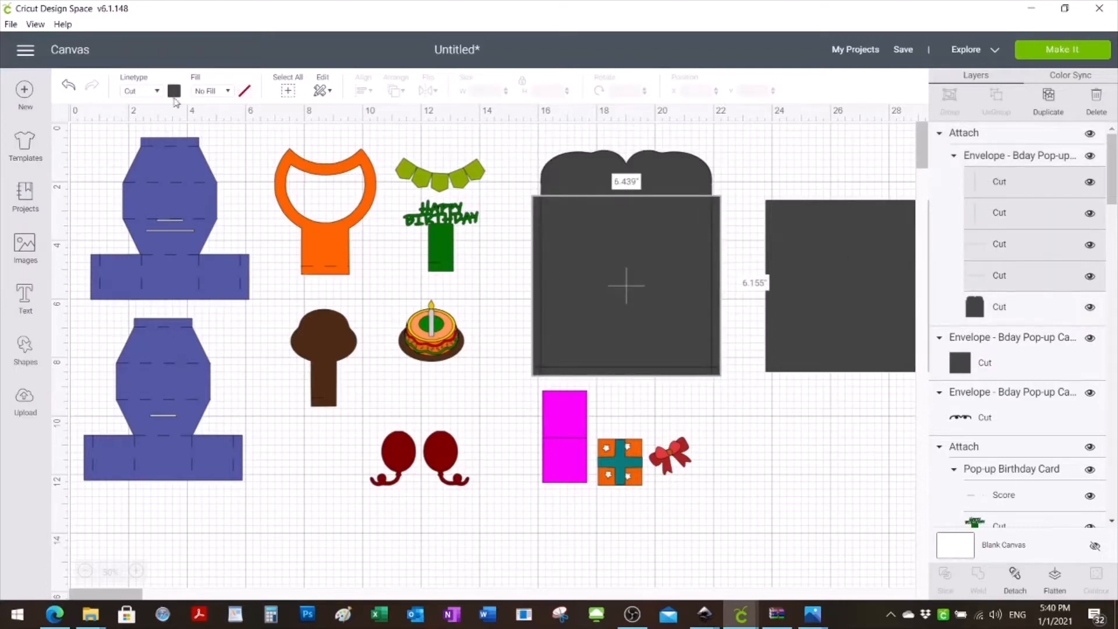
{"action": "left_click", "coordinate": [155, 91]}
{"action": "mouse_move", "coordinate": [149, 175]}
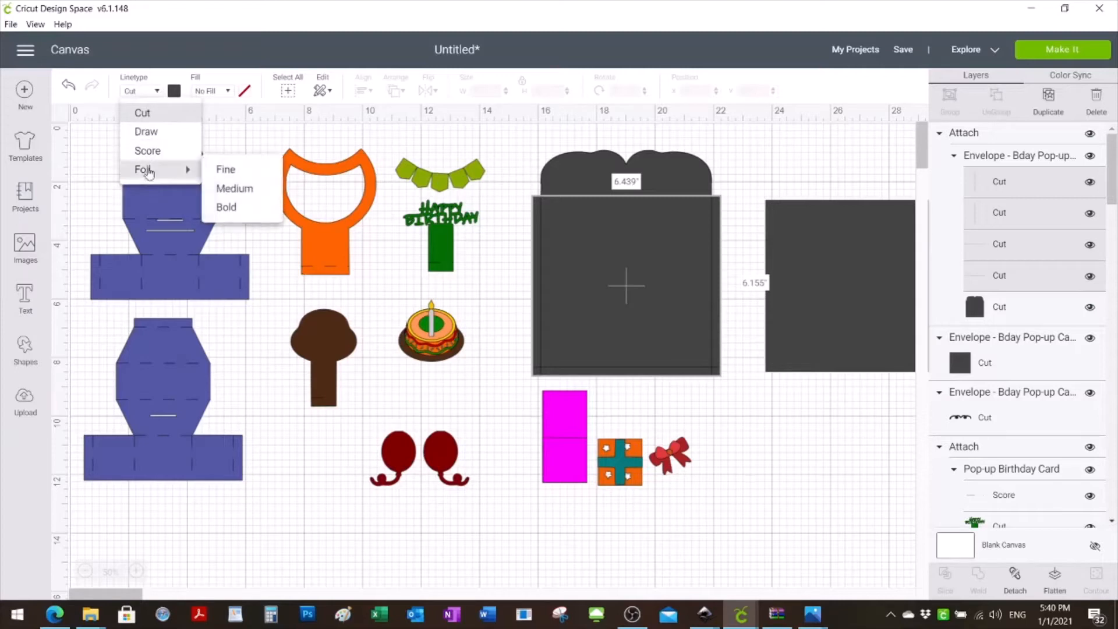
{"action": "left_click", "coordinate": [144, 151]}
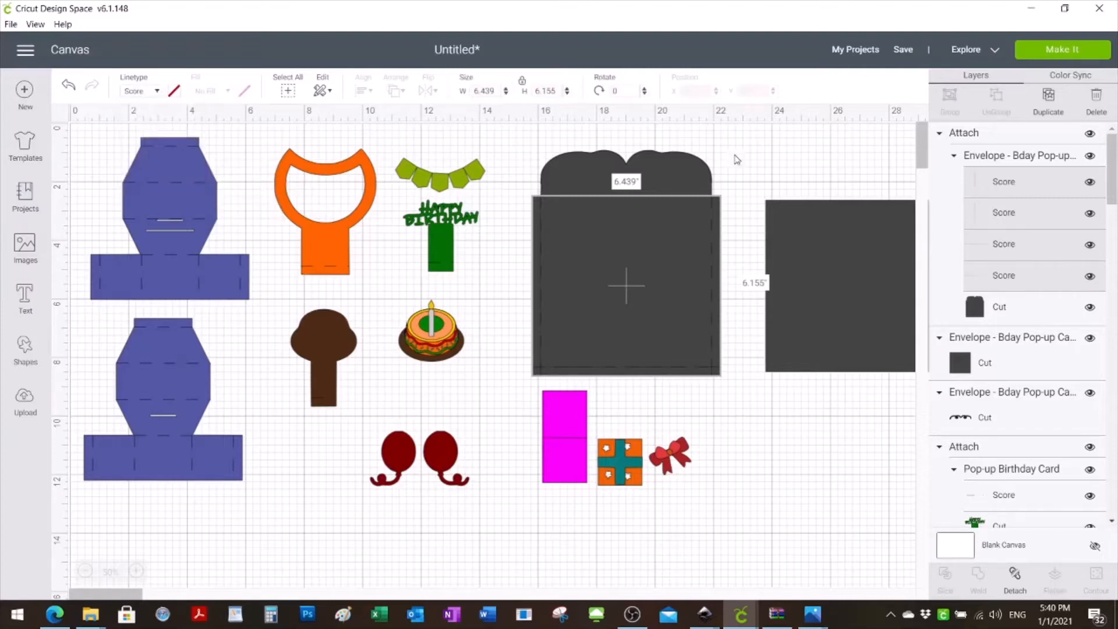
- Send the attached envelope body to the back, behind its black scalloped flap decoration
{"action": "left_click", "coordinate": [632, 249]}
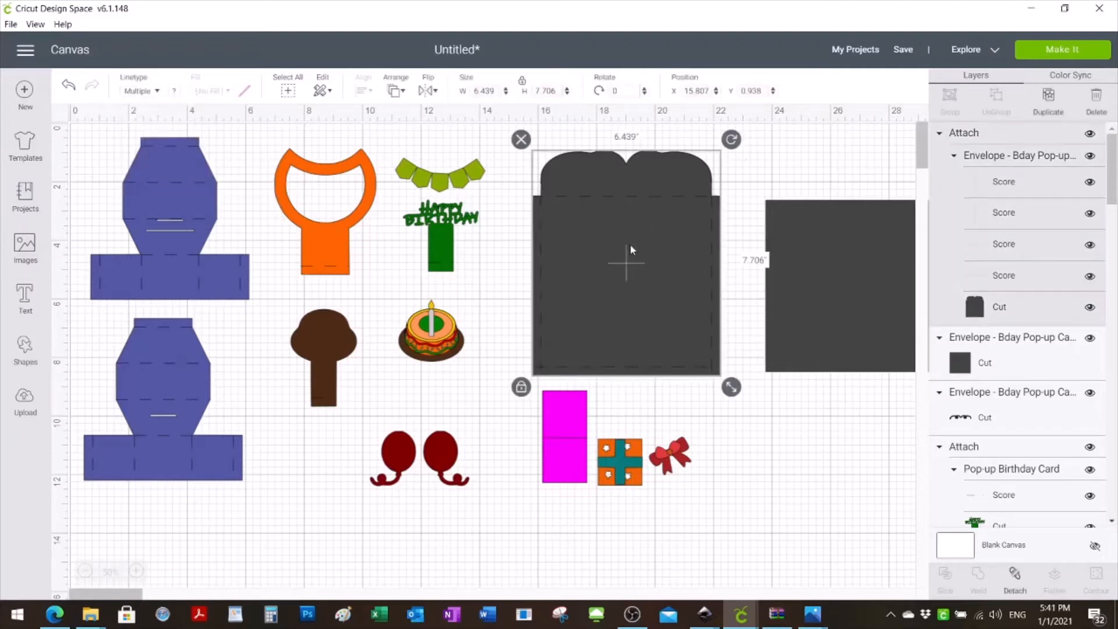
{"action": "right_click", "coordinate": [606, 224]}
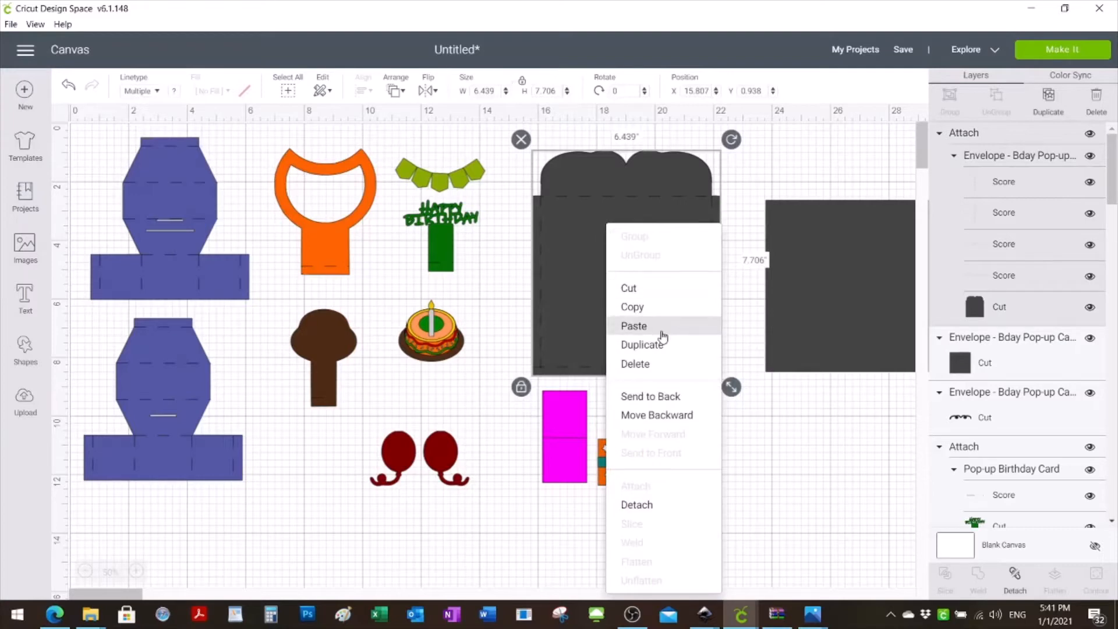
{"action": "left_click", "coordinate": [657, 397]}
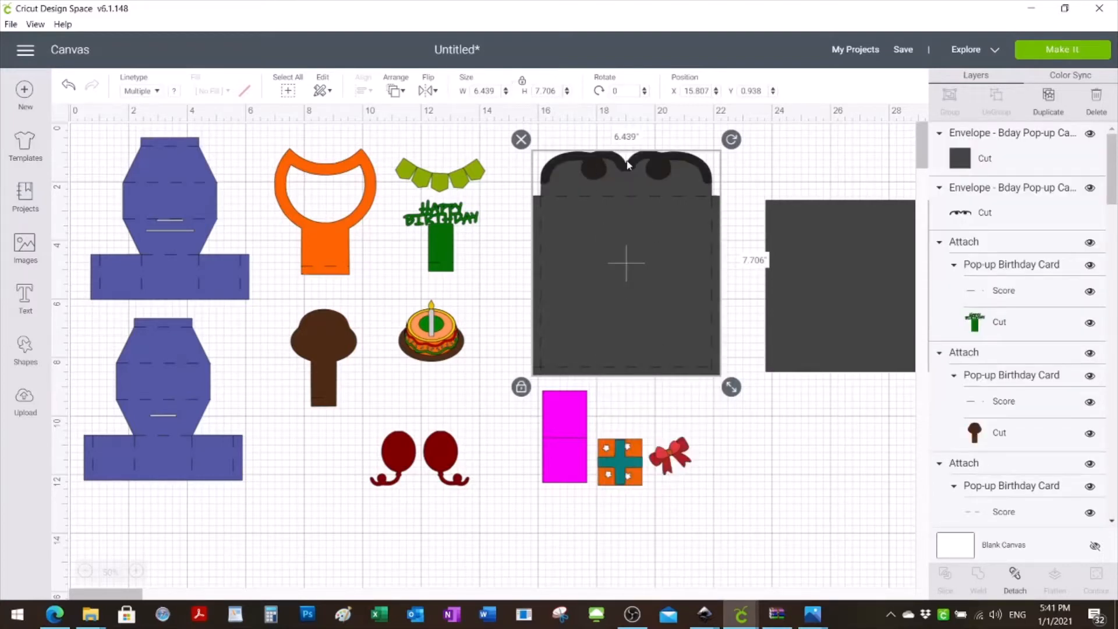
{"action": "left_click", "coordinate": [818, 175]}
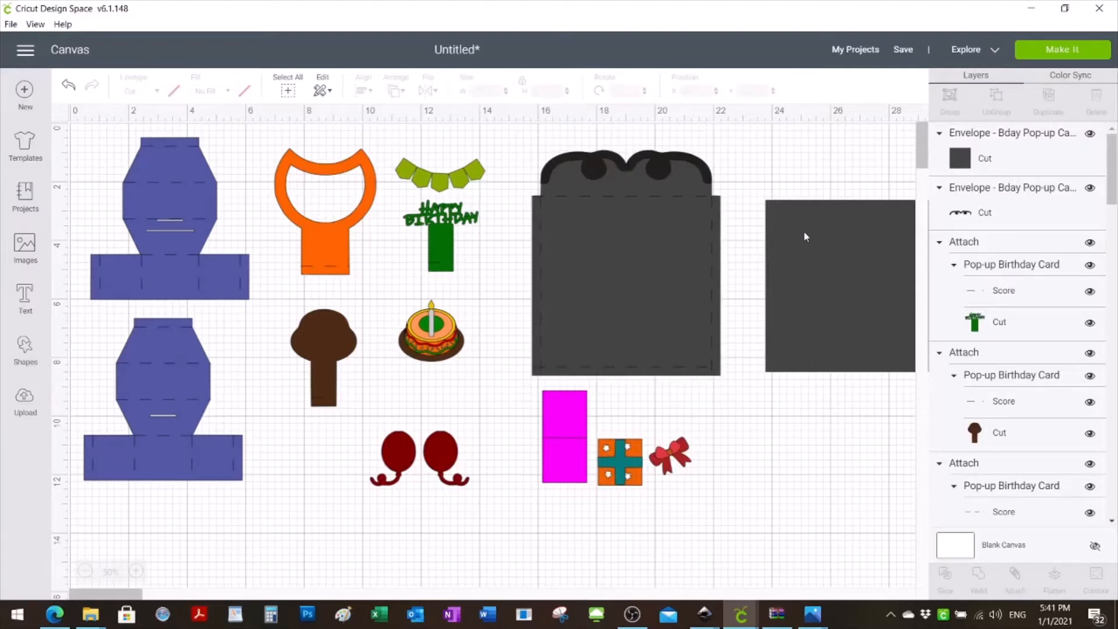
- Try to attach the magenta gift card piece to its fold line while it is still inside the gift group
{"action": "left_click", "coordinate": [560, 466]}
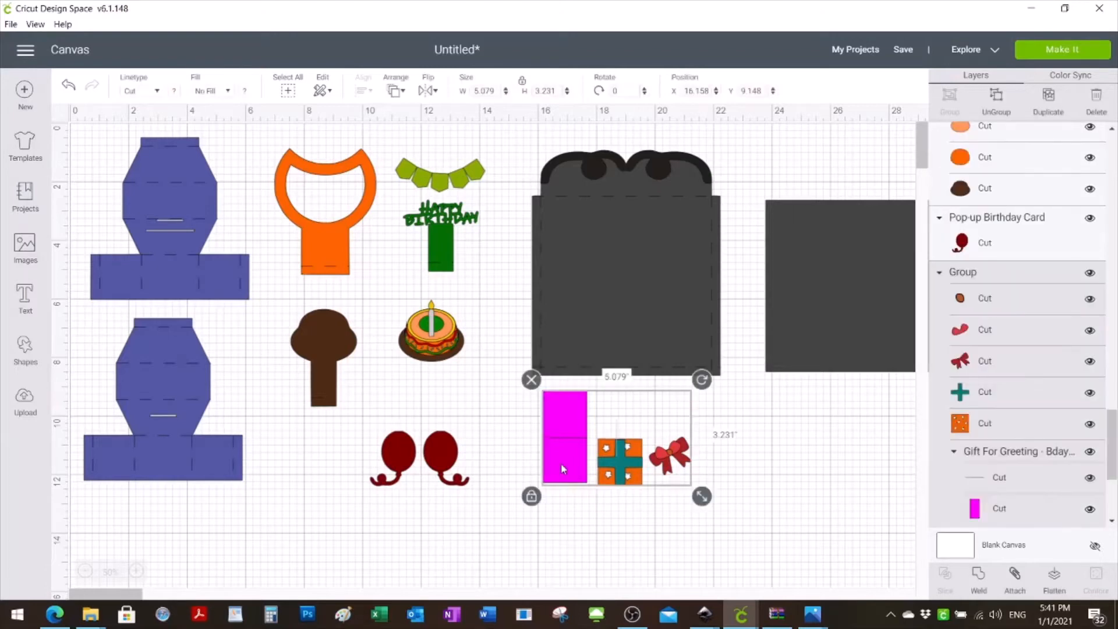
{"action": "left_click", "coordinate": [1020, 458]}
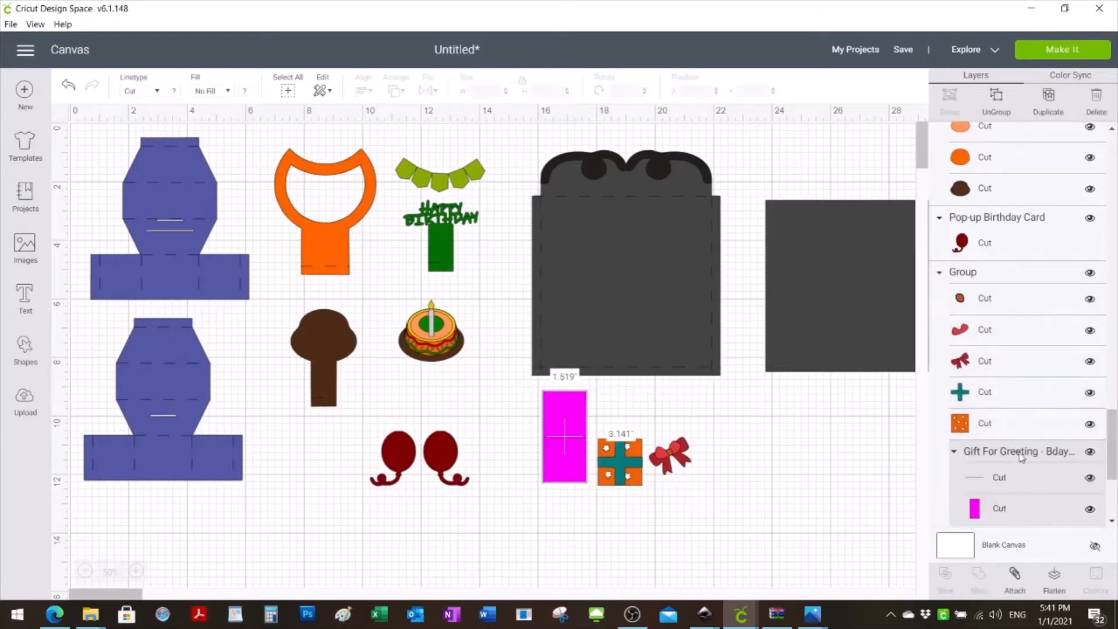
{"action": "left_click_drag", "start_coordinate": [1115, 442], "coordinate": [1116, 478]}
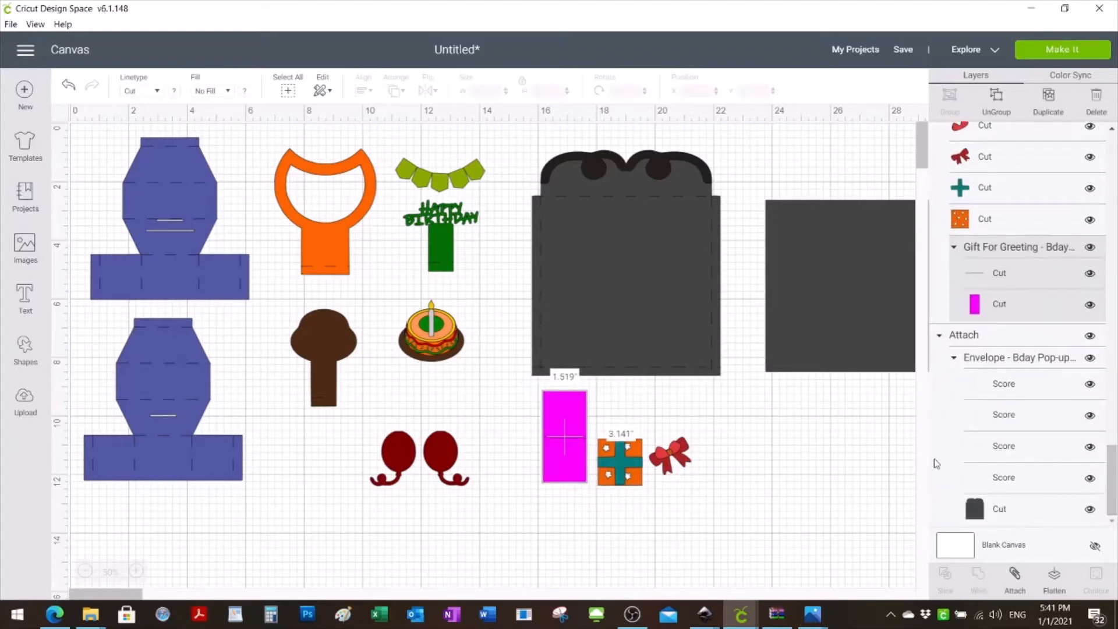
{"action": "left_click", "coordinate": [1015, 578]}
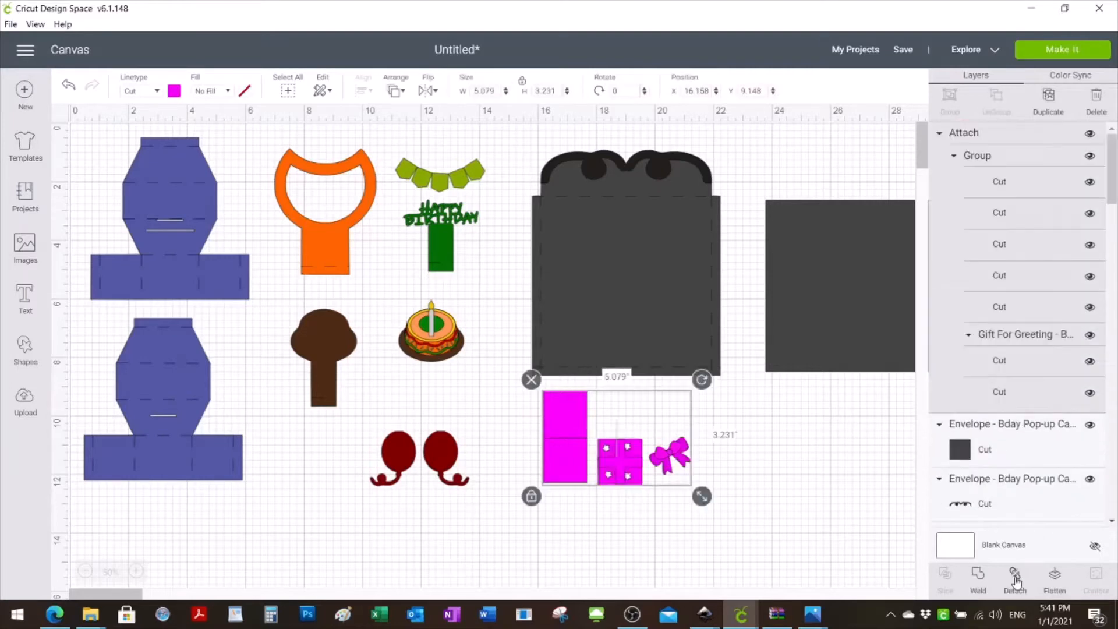
{"action": "left_click", "coordinate": [852, 542]}
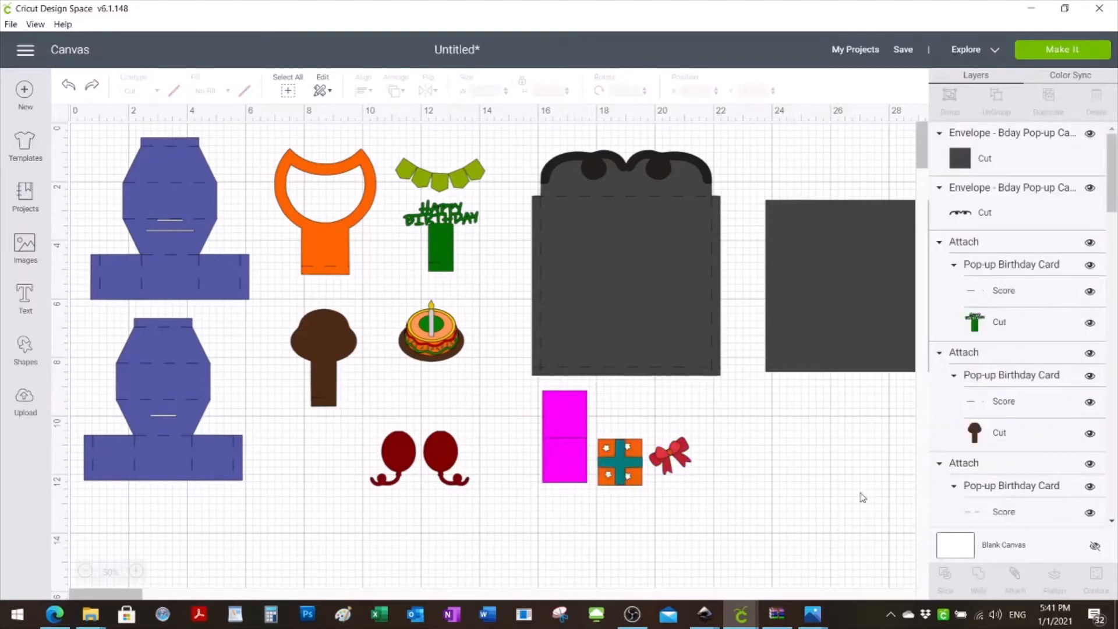
- Ungroup the gift set and attach the magenta gift card piece to its fold line
{"action": "left_click", "coordinate": [630, 474]}
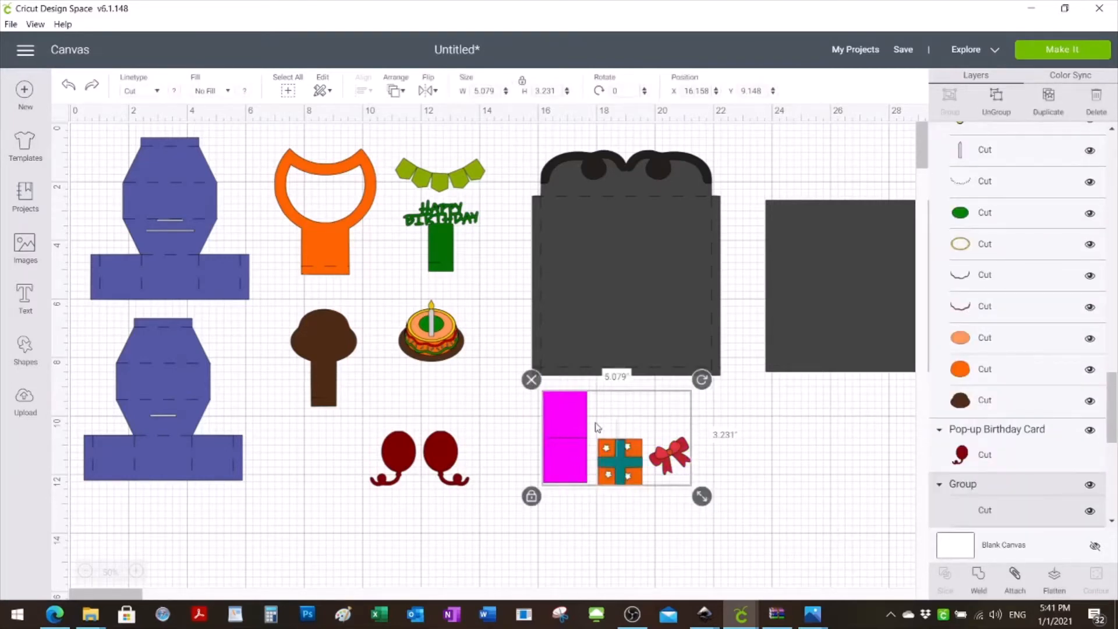
{"action": "left_click", "coordinate": [996, 100]}
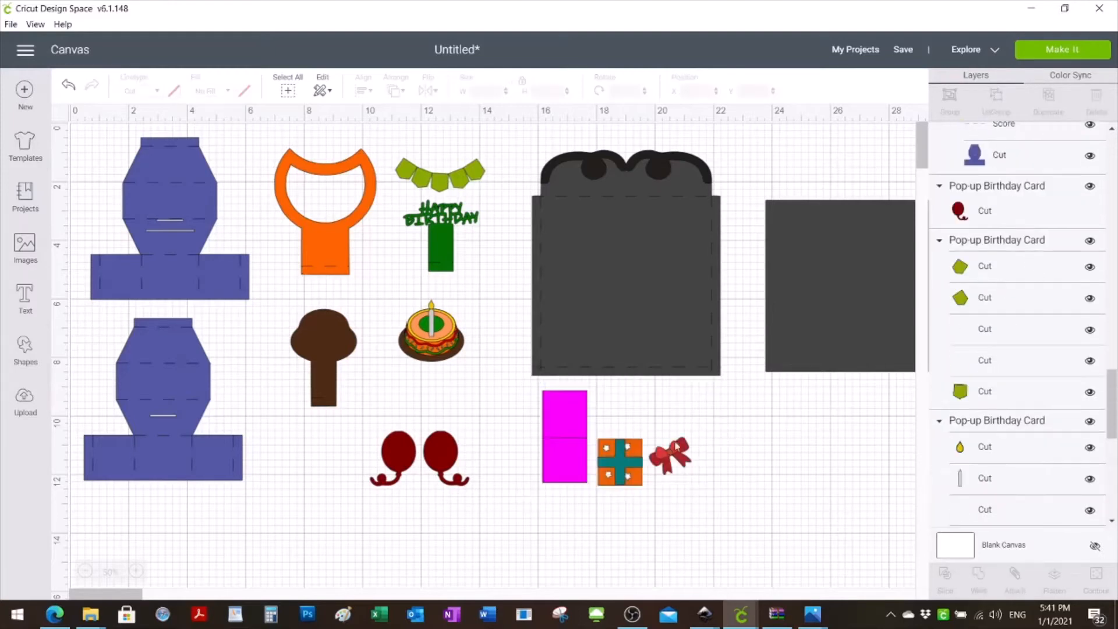
{"action": "left_click", "coordinate": [560, 453]}
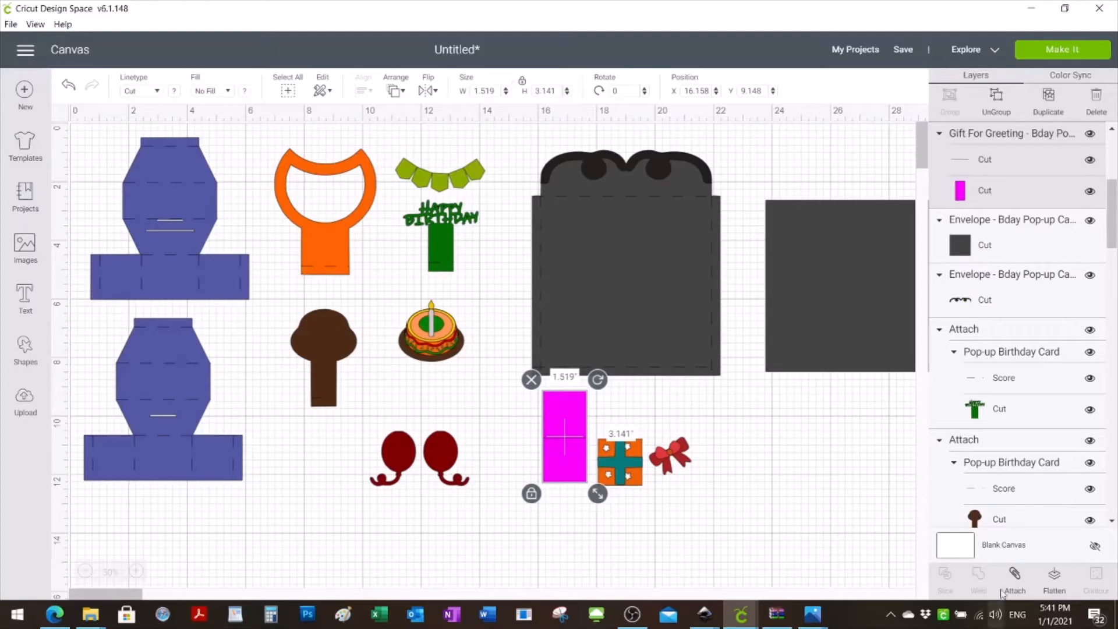
{"action": "left_click", "coordinate": [1015, 577]}
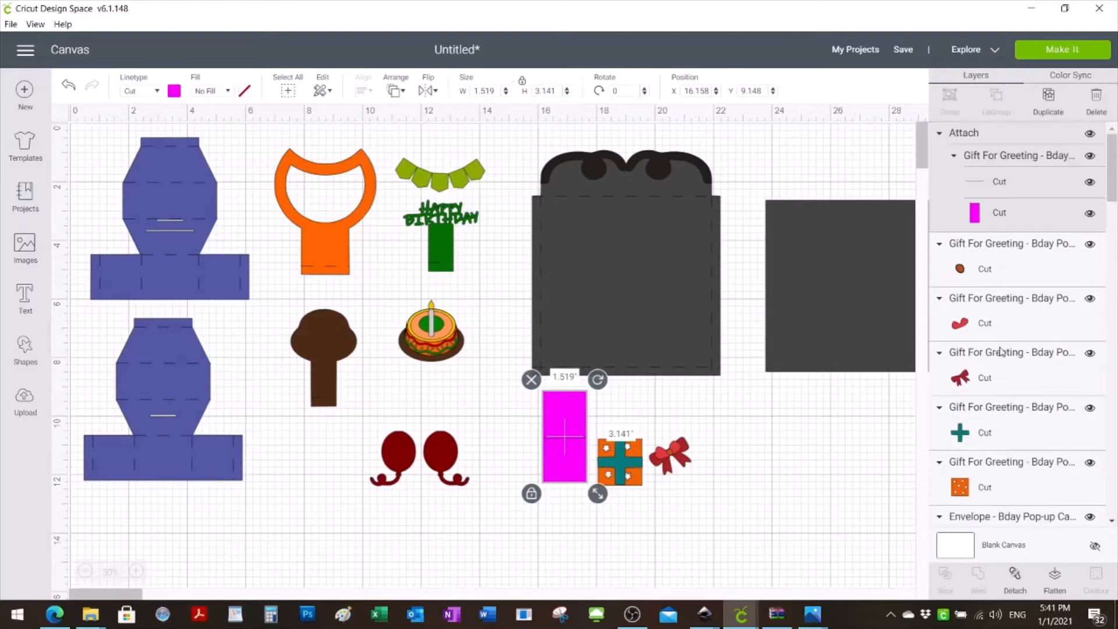
- Set the linetype of the magenta gift card piece's fold line to Score
{"action": "left_click", "coordinate": [152, 92]}
{"action": "left_click", "coordinate": [154, 155]}
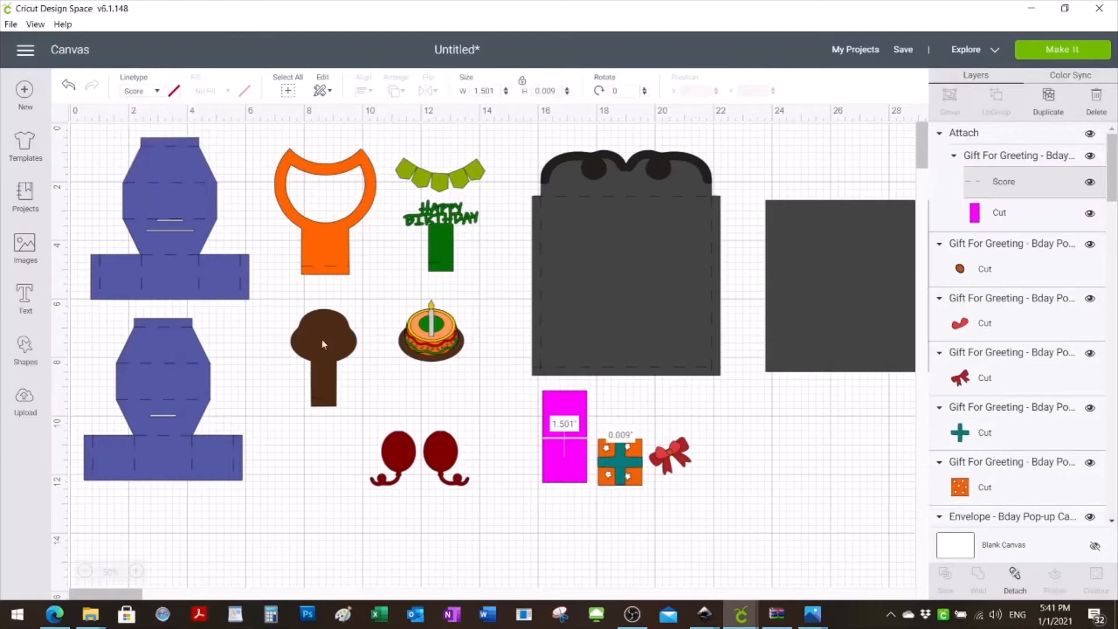
{"action": "left_click", "coordinate": [652, 564]}
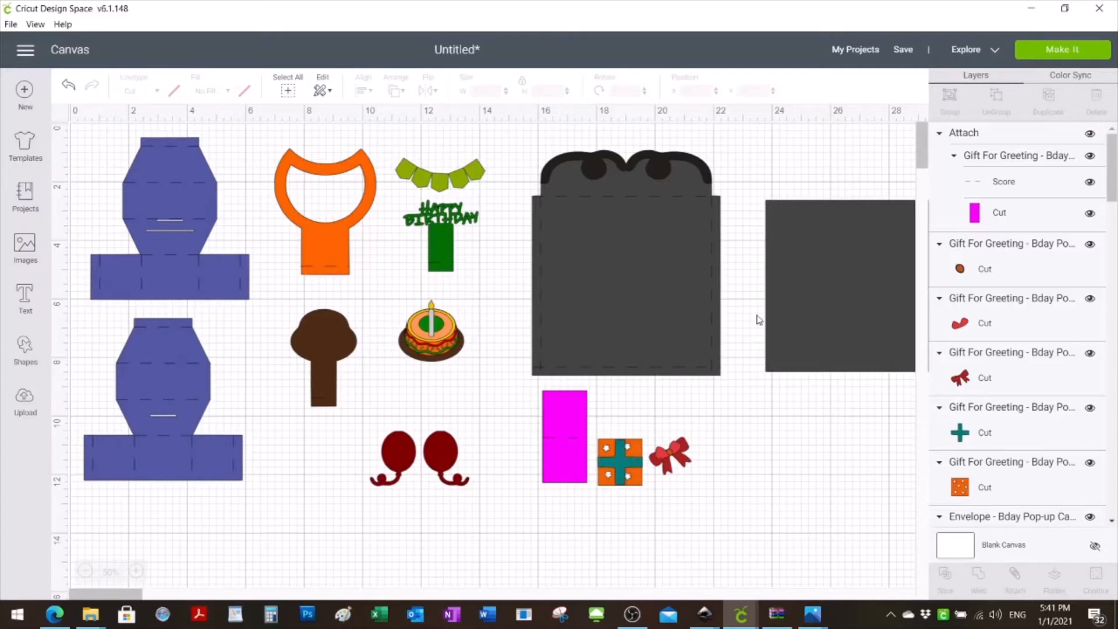
- Save the project under the name "Cheiss Designs - Birthday Pop-Up Card"
{"action": "left_click", "coordinate": [903, 49]}
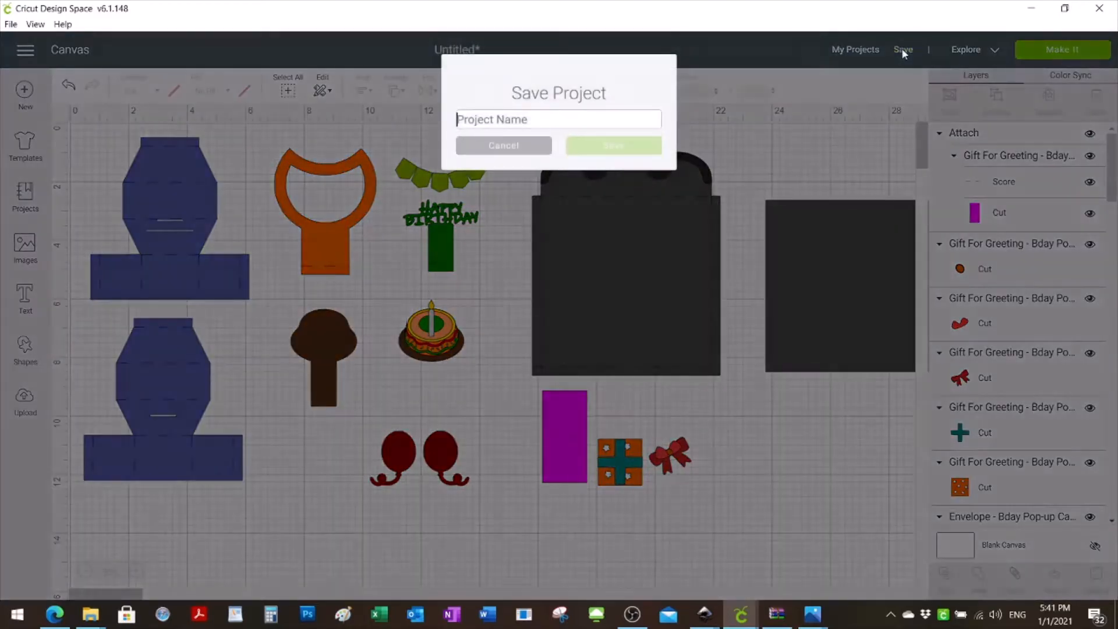
{"action": "type", "text": "Chei"}
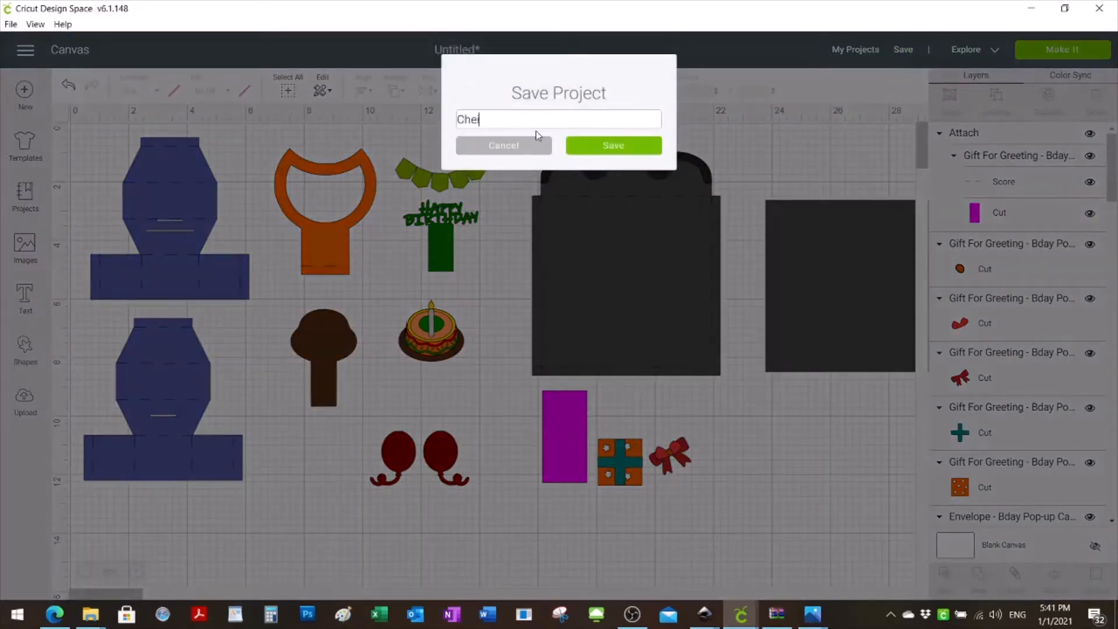
{"action": "type", "text": "ss Designs - Birthday Pp"}
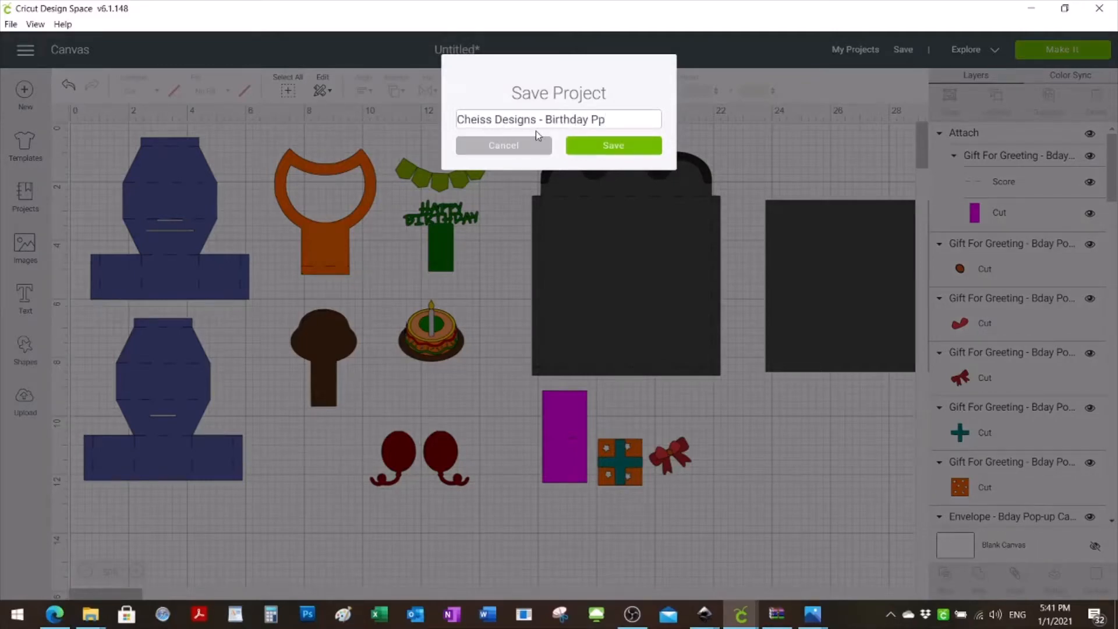
{"action": "key", "text": "BackSpace"}
{"action": "type", "text": "op-Up Card"}
{"action": "left_click", "coordinate": [599, 153]}
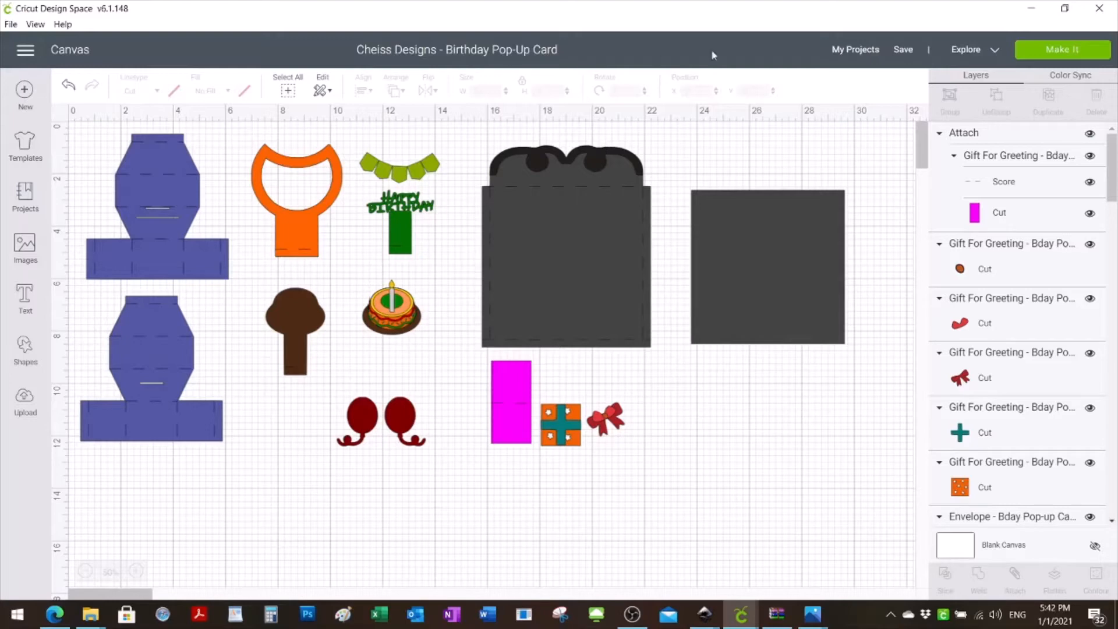
- Send the project to the cutting preparation view and examine the pieces placed on mats 1 to 6
{"action": "left_click", "coordinate": [1063, 51]}
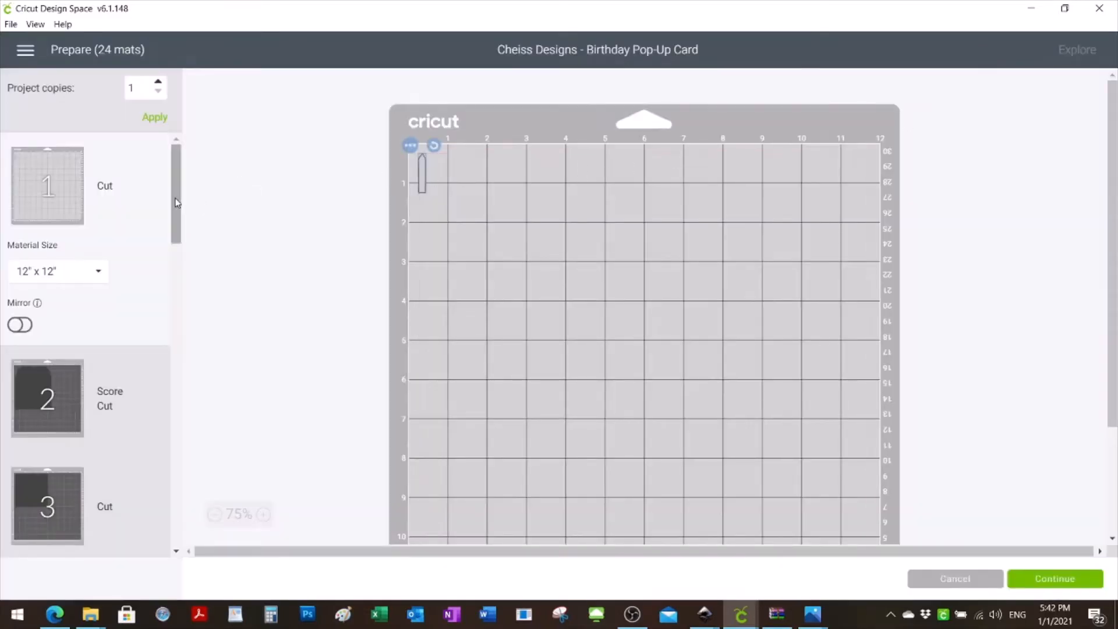
{"action": "scroll", "coordinate": [87, 329], "scroll_direction": "down", "scroll_amount": 2}
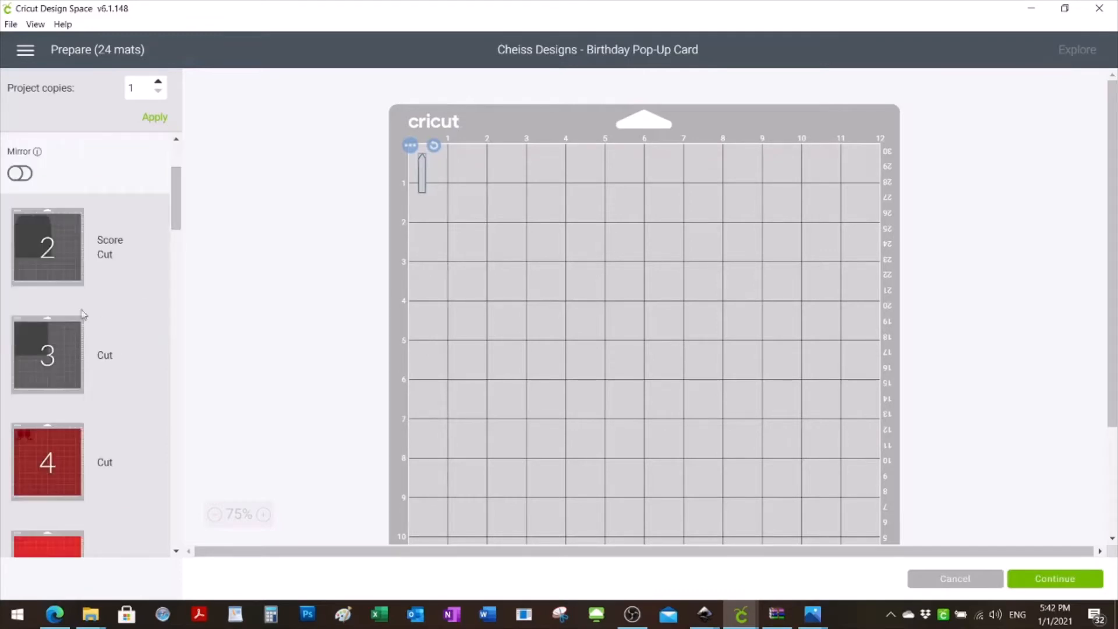
{"action": "left_click", "coordinate": [77, 258]}
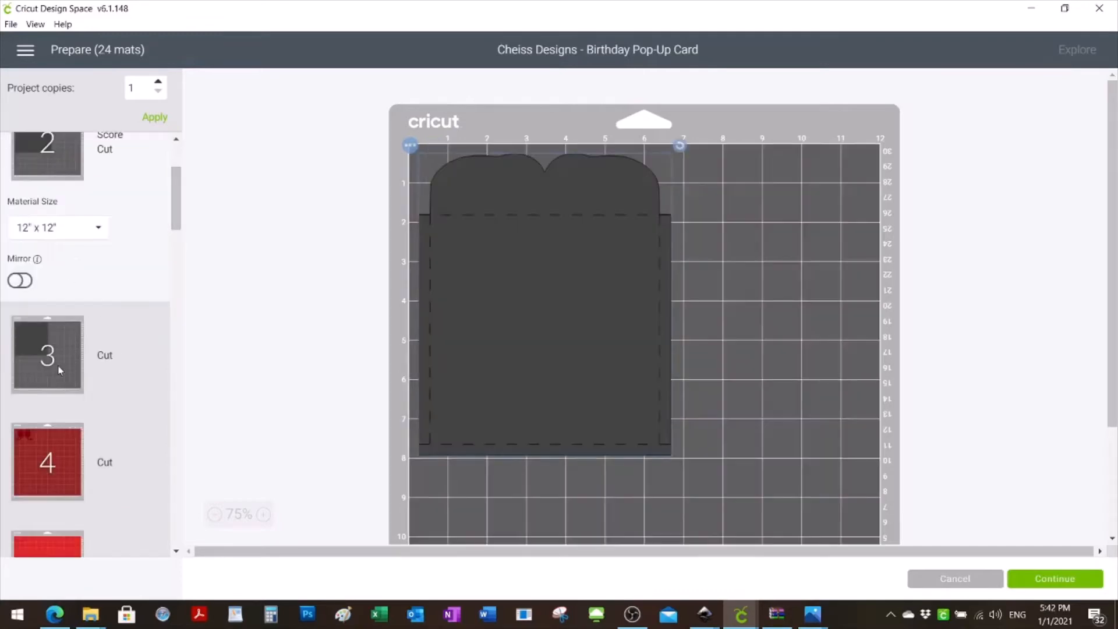
{"action": "left_click", "coordinate": [96, 345]}
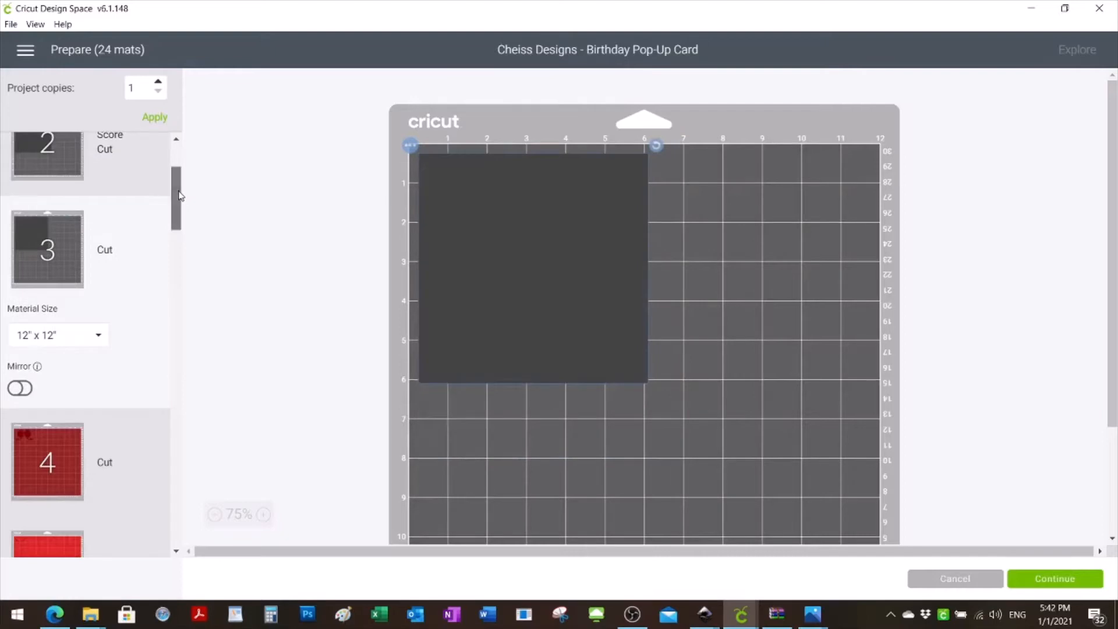
{"action": "left_click_drag", "start_coordinate": [177, 197], "coordinate": [177, 239]}
{"action": "left_click", "coordinate": [65, 193]}
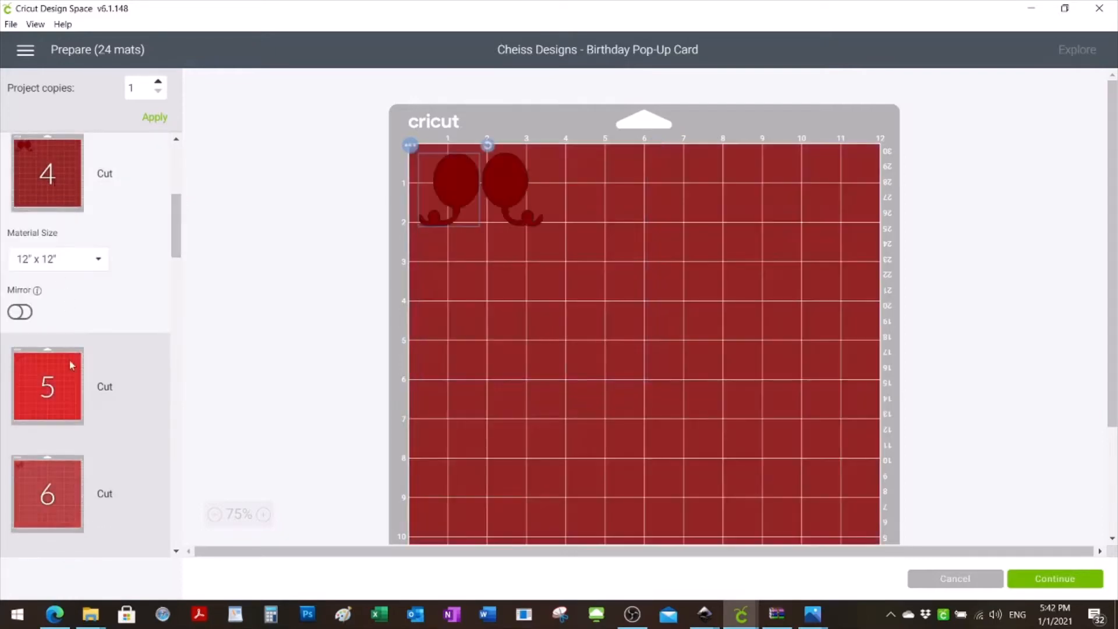
{"action": "left_click", "coordinate": [70, 390]}
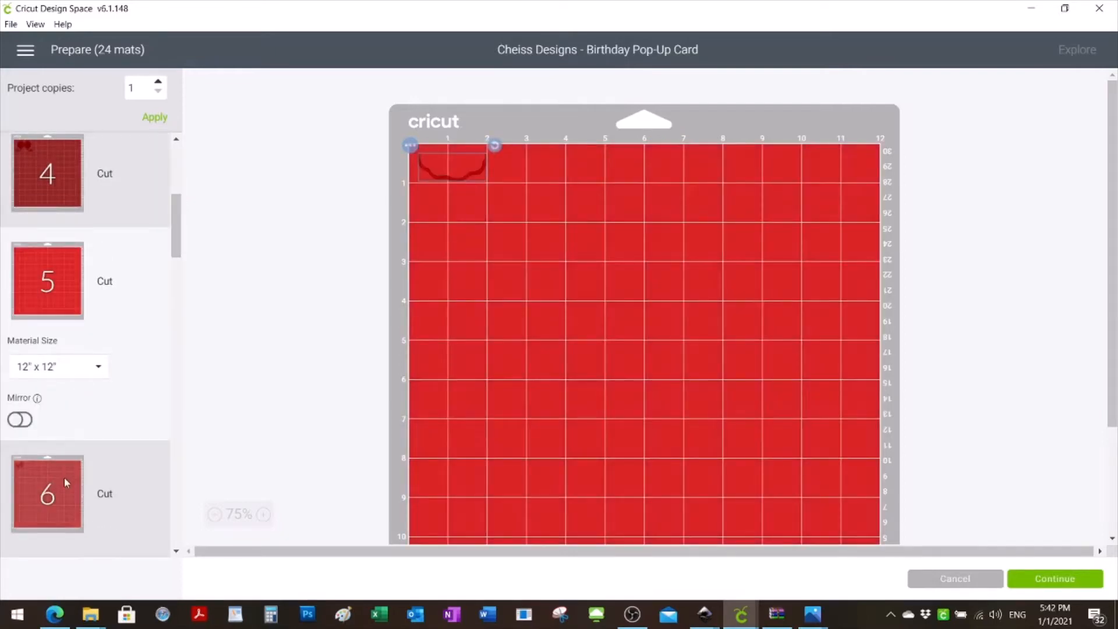
{"action": "left_click", "coordinate": [61, 488]}
- Examine which pieces and operations are assigned to mats 7 to 10
{"action": "left_click_drag", "start_coordinate": [175, 248], "coordinate": [192, 294]}
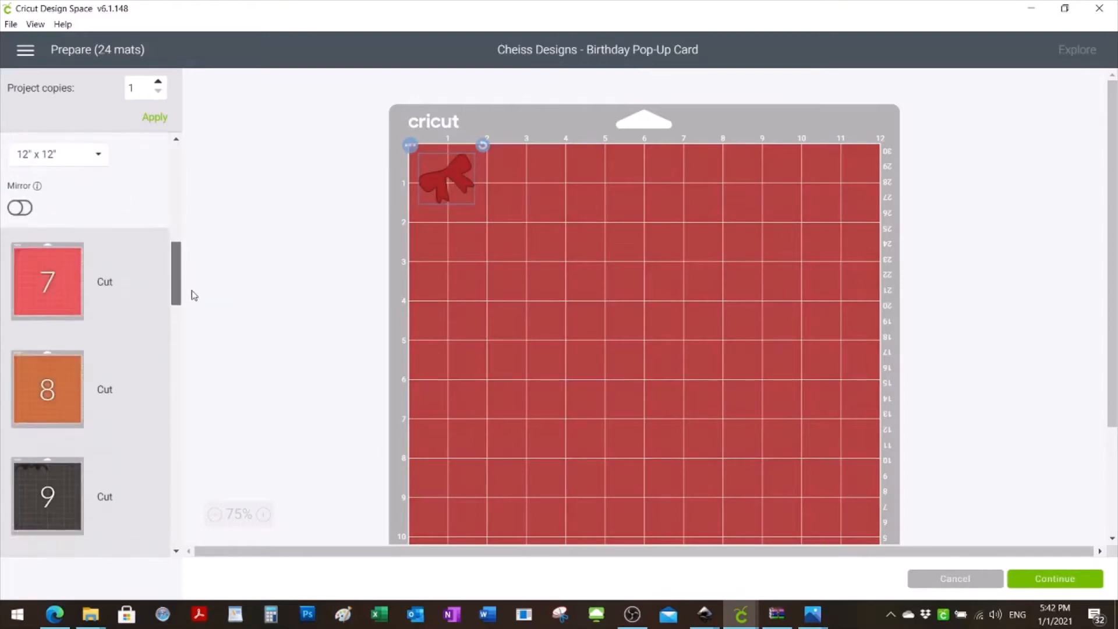
{"action": "left_click", "coordinate": [51, 260]}
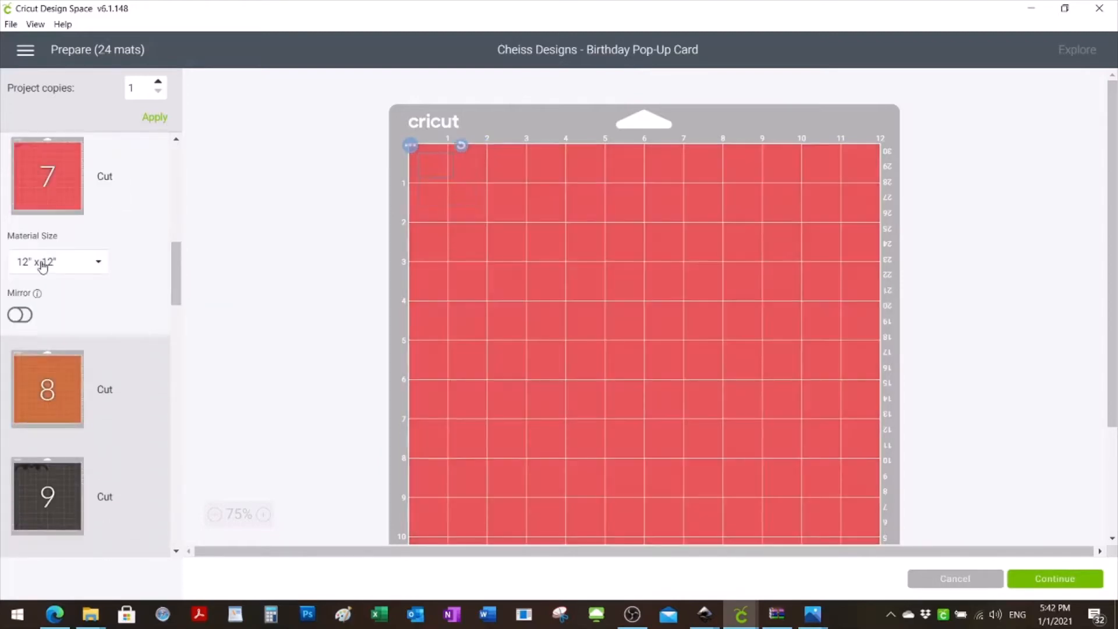
{"action": "left_click", "coordinate": [65, 398]}
{"action": "left_click_drag", "start_coordinate": [174, 282], "coordinate": [180, 312]}
{"action": "scroll", "coordinate": [60, 279], "scroll_direction": "down", "scroll_amount": 1}
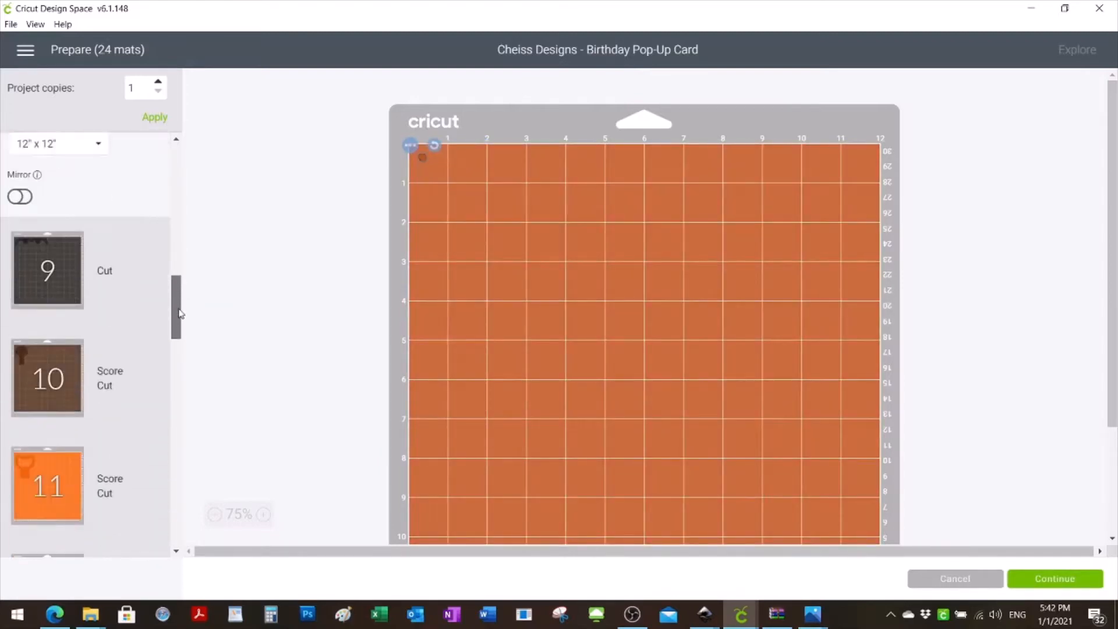
{"action": "left_click", "coordinate": [55, 274]}
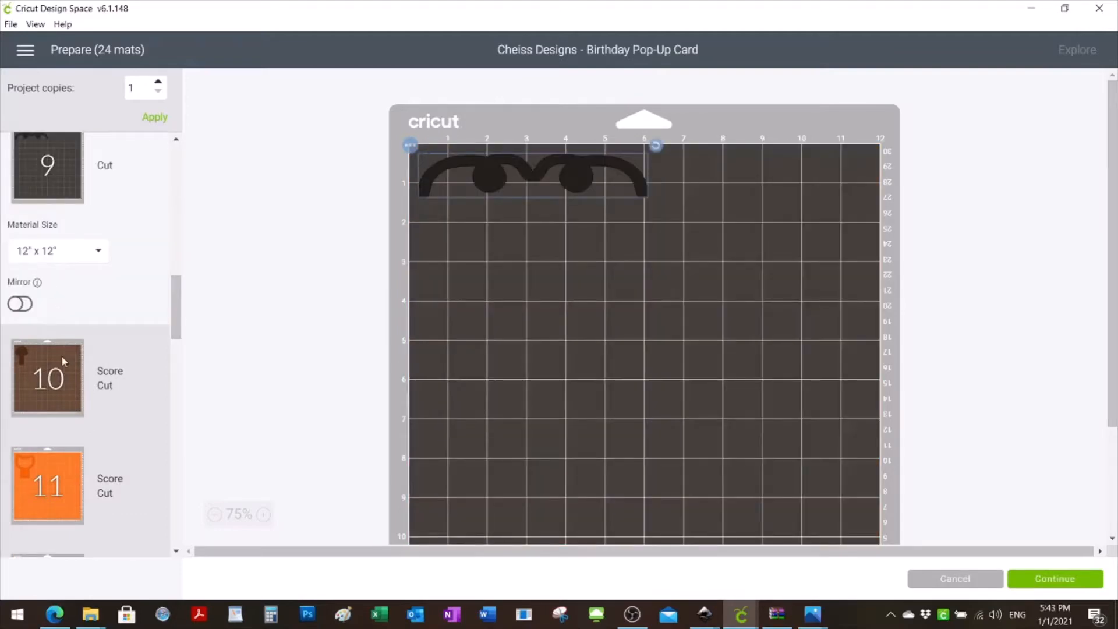
{"action": "left_click", "coordinate": [62, 357]}
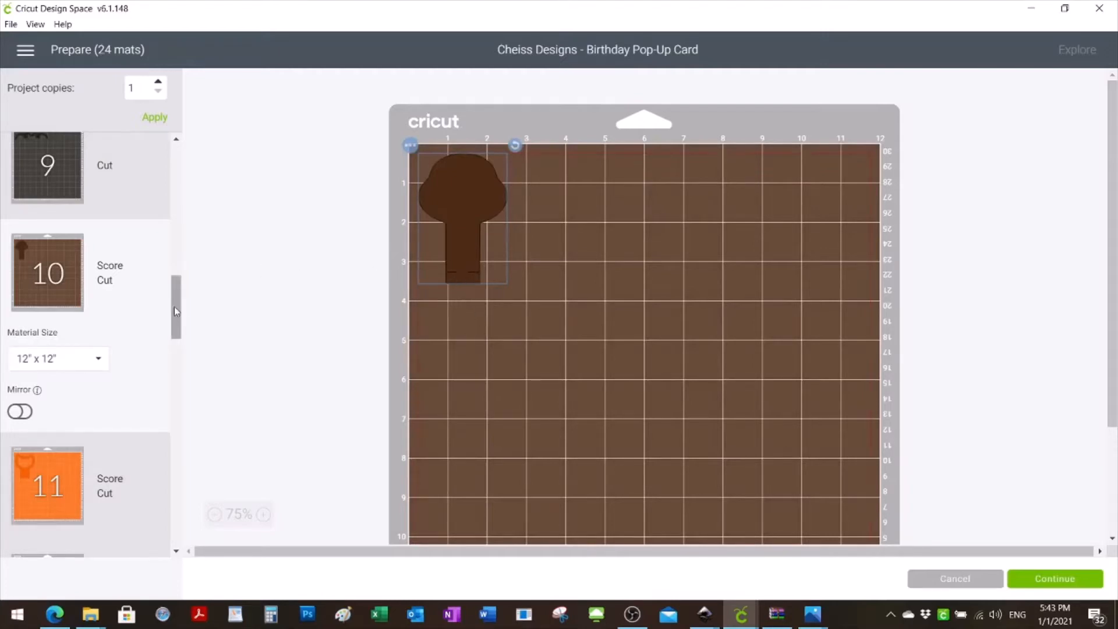
- Examine the layout of the pieces on mats 11 to 16
{"action": "scroll", "coordinate": [174, 306], "scroll_direction": "down", "scroll_amount": 4}
{"action": "left_click", "coordinate": [56, 314]}
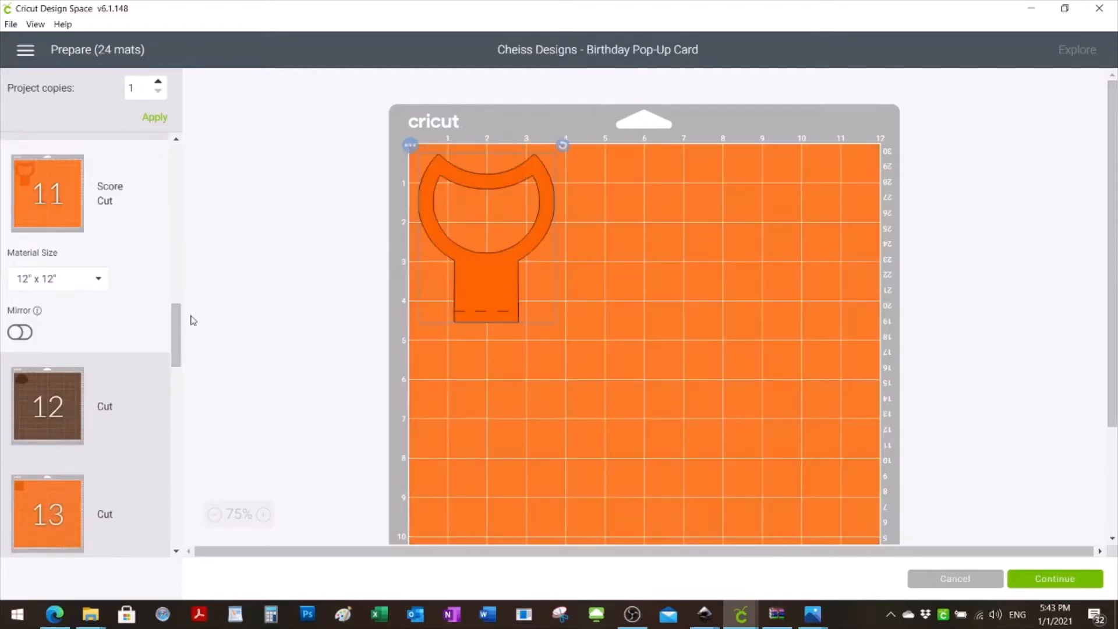
{"action": "scroll", "coordinate": [175, 319], "scroll_direction": "down", "scroll_amount": 3}
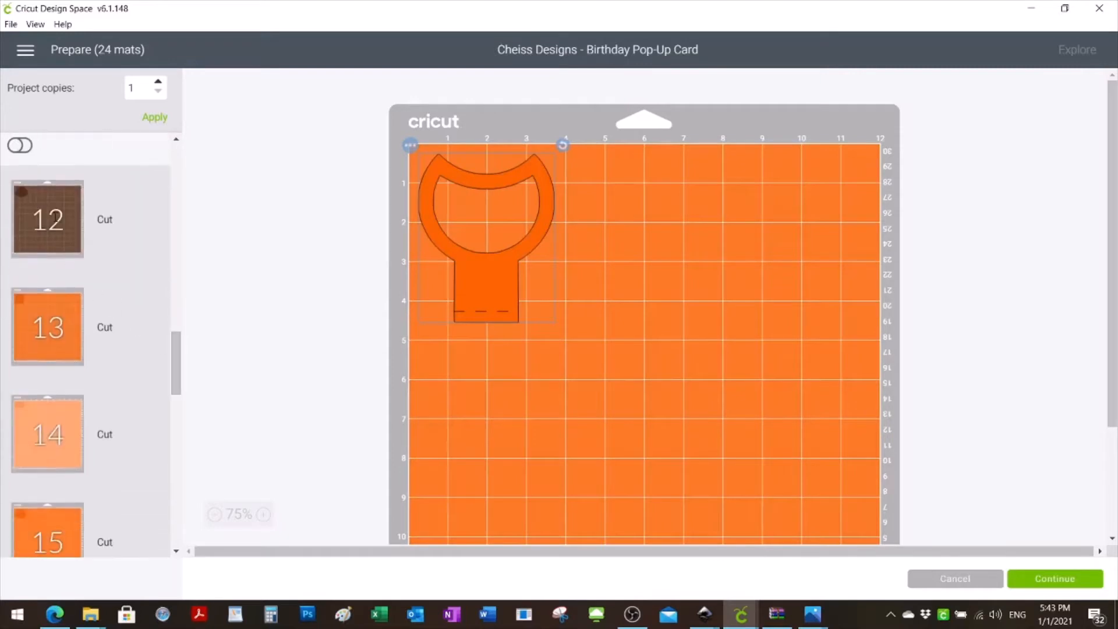
{"action": "left_click", "coordinate": [49, 221]}
{"action": "left_click", "coordinate": [50, 299]}
{"action": "left_click", "coordinate": [74, 432]}
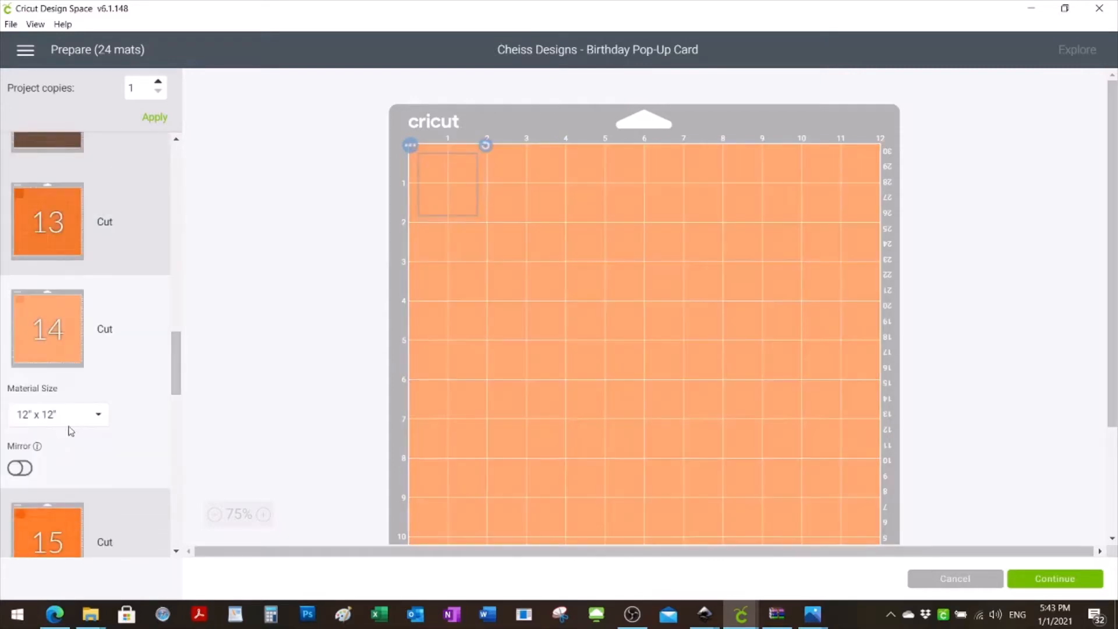
{"action": "scroll", "coordinate": [182, 364], "scroll_direction": "down", "scroll_amount": 5}
{"action": "left_click", "coordinate": [17, 361]}
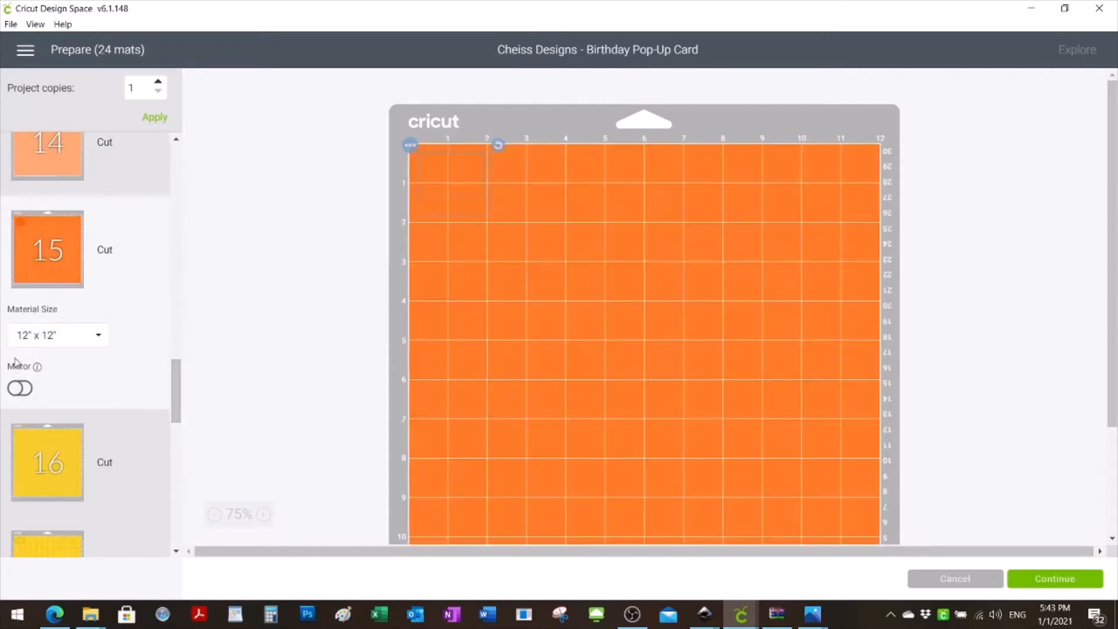
{"action": "left_click", "coordinate": [52, 460]}
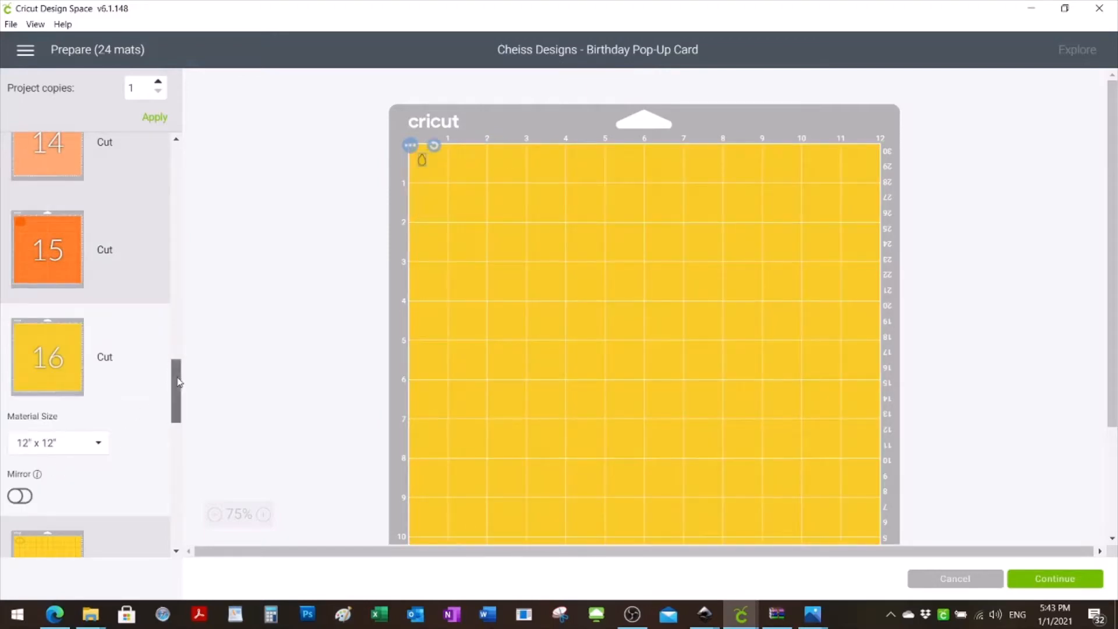
- Examine the pieces on mats 17 to 21 and the scored card pieces on mats 23 and 24
{"action": "scroll", "coordinate": [179, 381], "scroll_direction": "down", "scroll_amount": 4}
{"action": "left_click", "coordinate": [33, 374]}
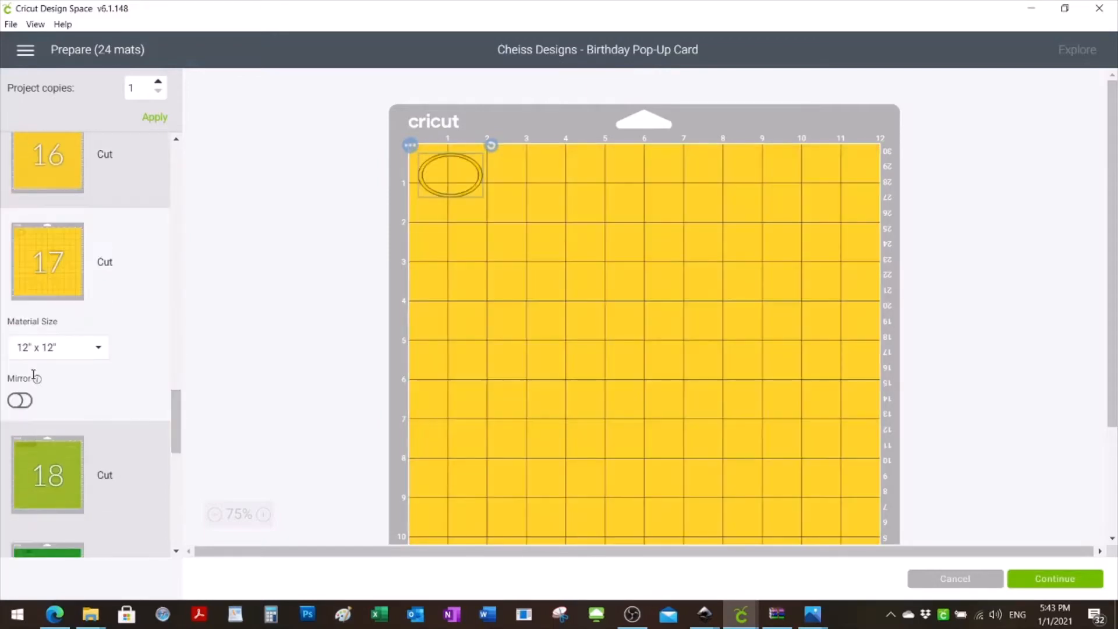
{"action": "left_click", "coordinate": [37, 457]}
{"action": "left_click_drag", "start_coordinate": [177, 417], "coordinate": [181, 454]}
{"action": "left_click", "coordinate": [71, 370]}
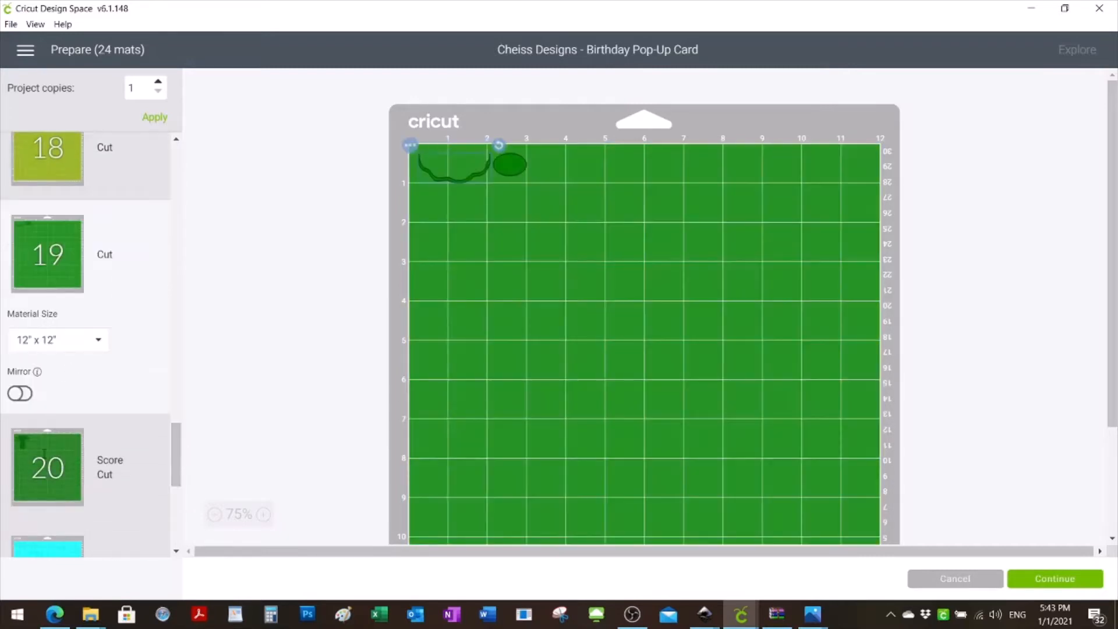
{"action": "left_click", "coordinate": [45, 453]}
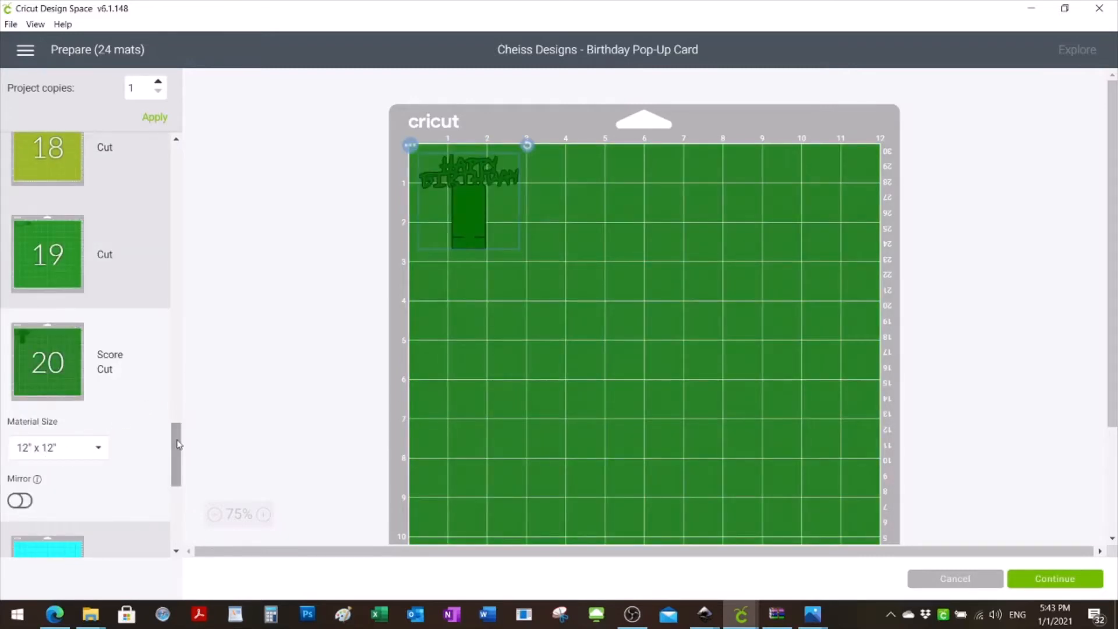
{"action": "left_click_drag", "start_coordinate": [177, 464], "coordinate": [178, 491]}
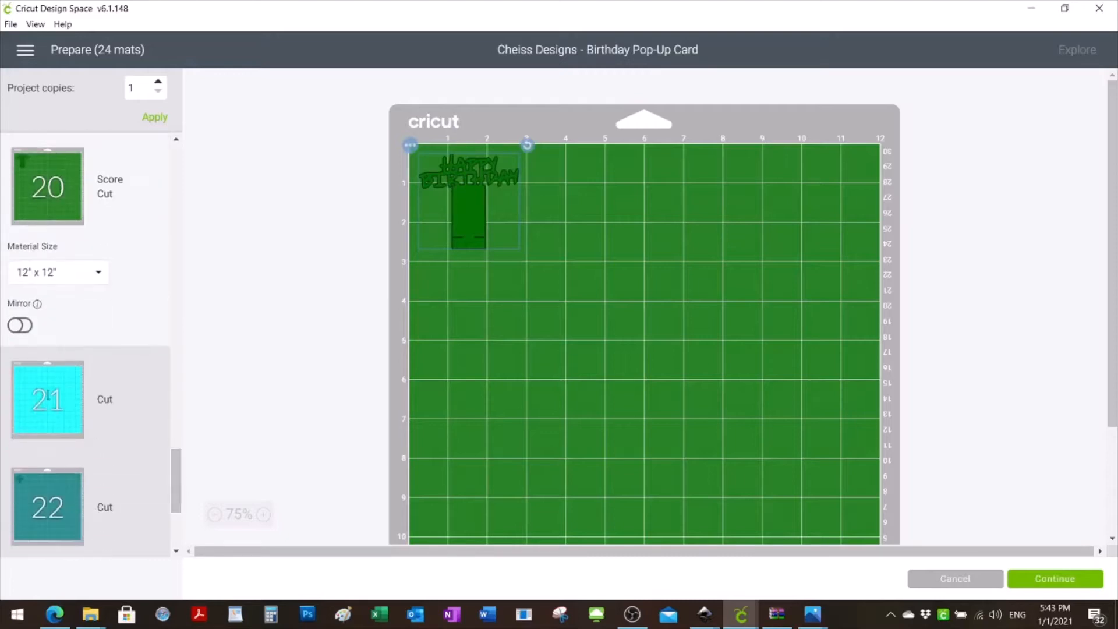
{"action": "left_click", "coordinate": [51, 399]}
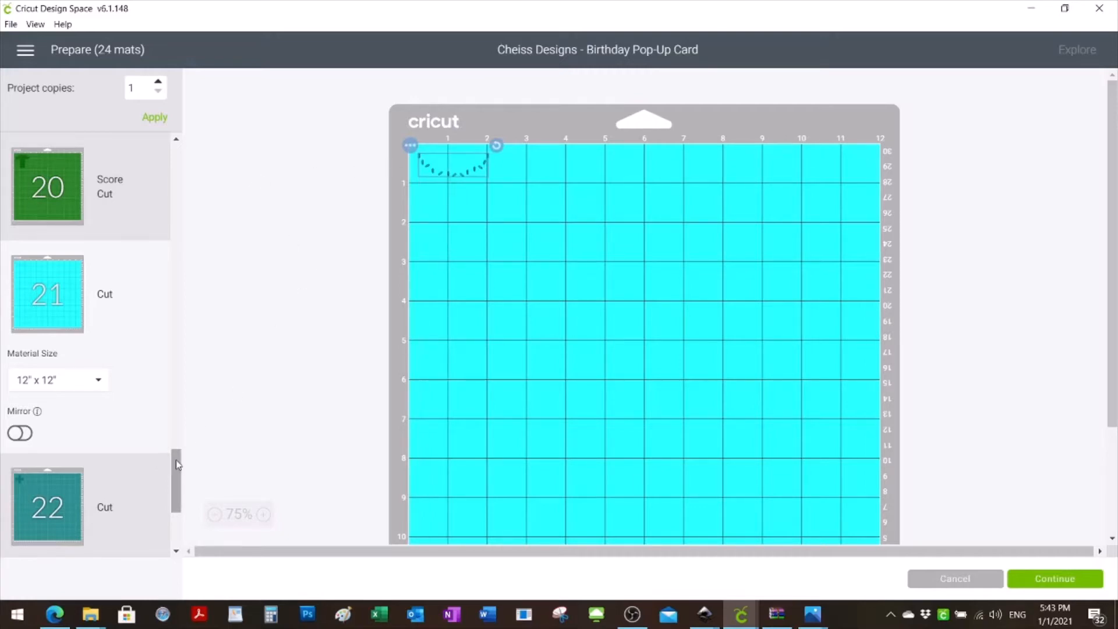
{"action": "left_click_drag", "start_coordinate": [176, 465], "coordinate": [180, 502]}
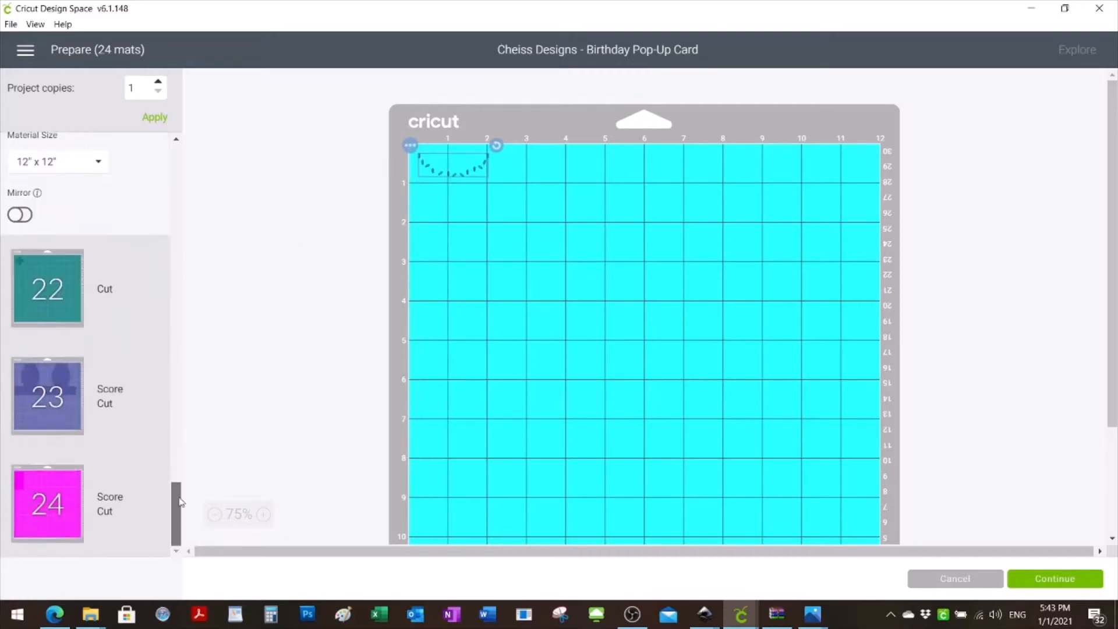
{"action": "left_click", "coordinate": [52, 407]}
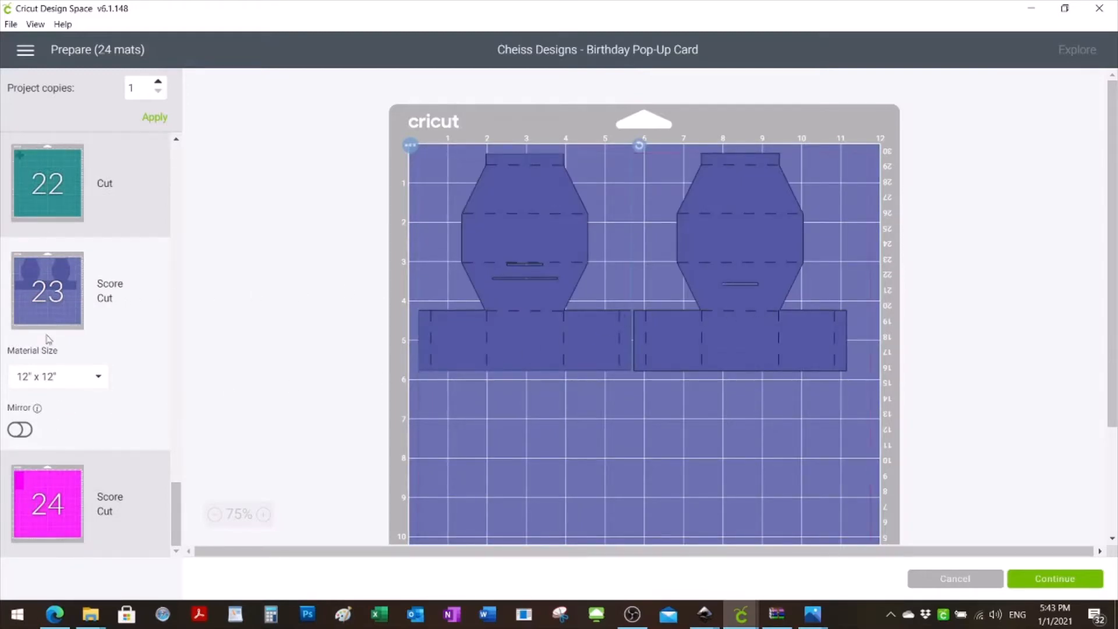
{"action": "left_click", "coordinate": [68, 528]}
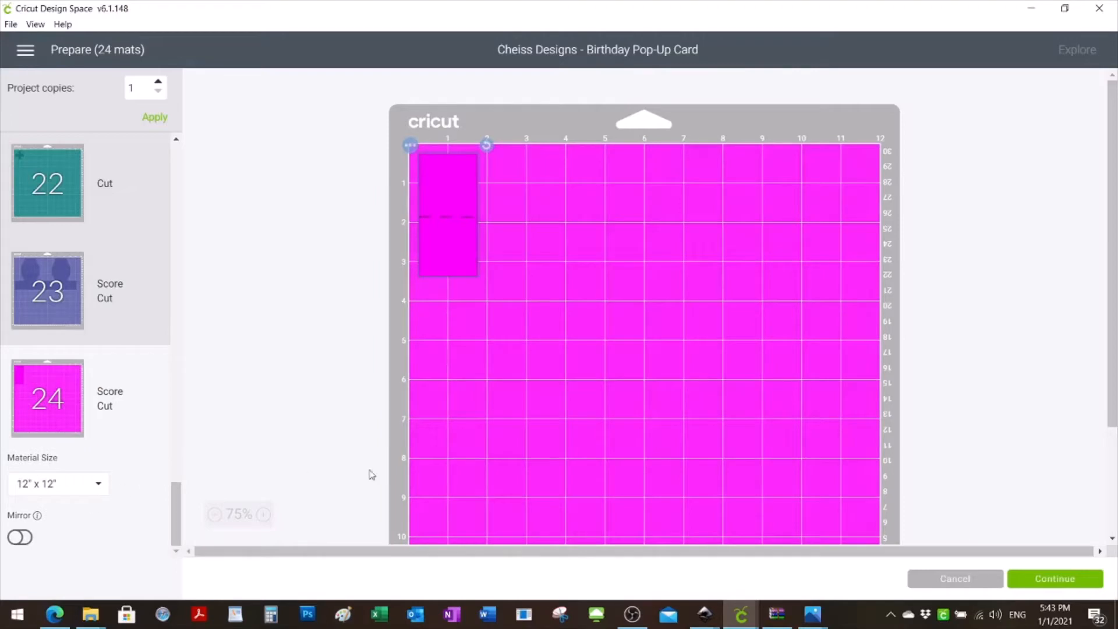
- Move the bow from mat 6 onto dark red mat 4 and place it beside the balloons, about 4 inches across
{"action": "left_click_drag", "start_coordinate": [177, 506], "coordinate": [190, 216]}
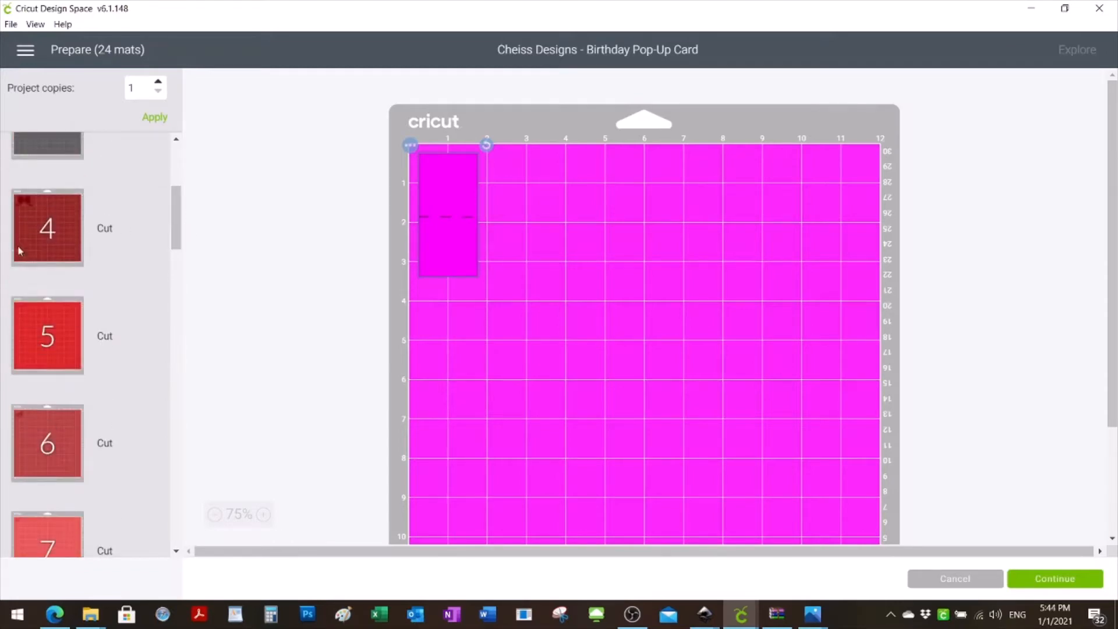
{"action": "left_click", "coordinate": [55, 329]}
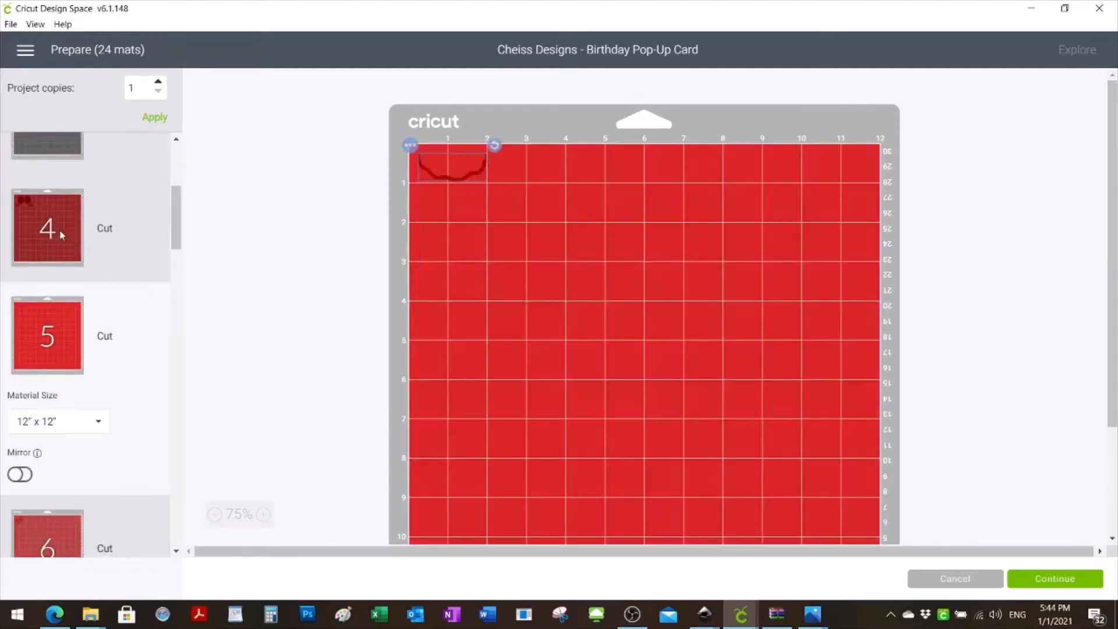
{"action": "left_click", "coordinate": [62, 238]}
{"action": "left_click", "coordinate": [61, 469]}
{"action": "left_click", "coordinate": [59, 532]}
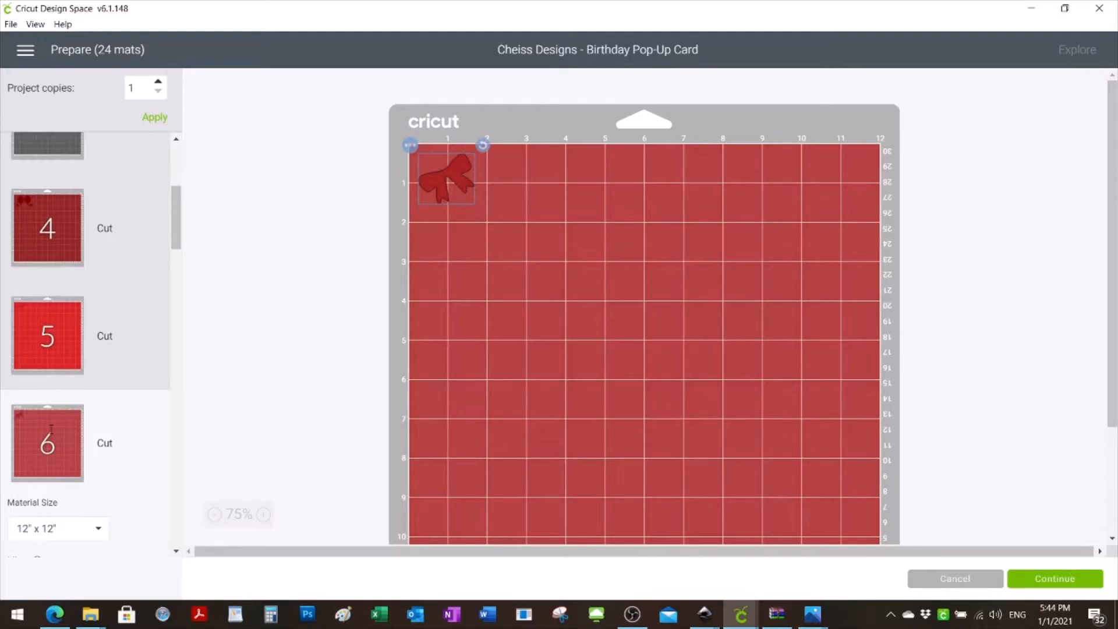
{"action": "left_click", "coordinate": [410, 145]}
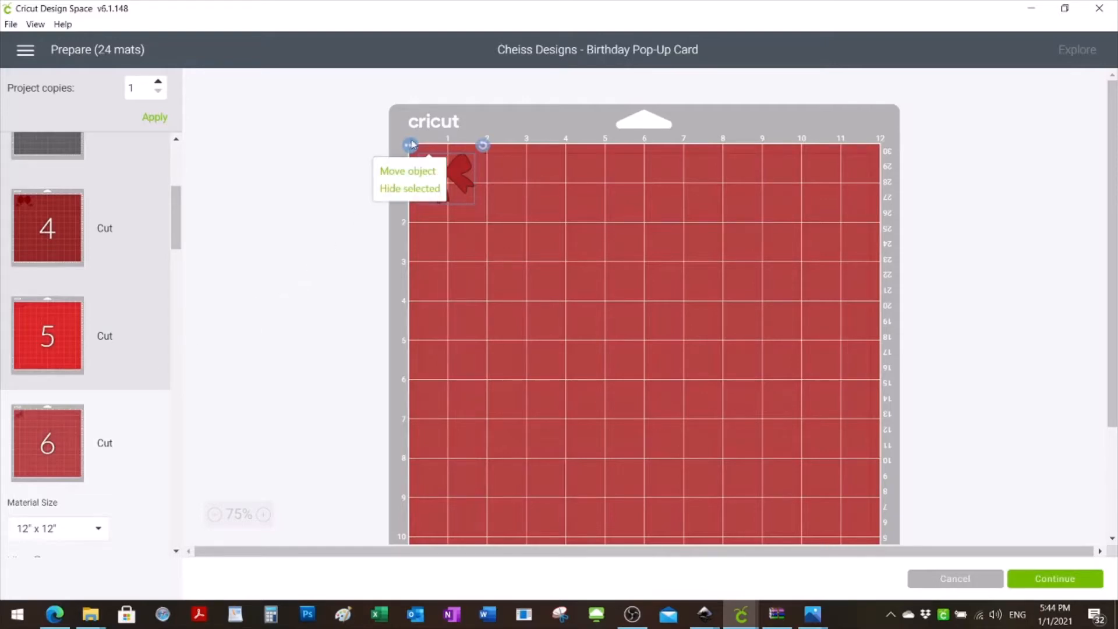
{"action": "left_click", "coordinate": [400, 173]}
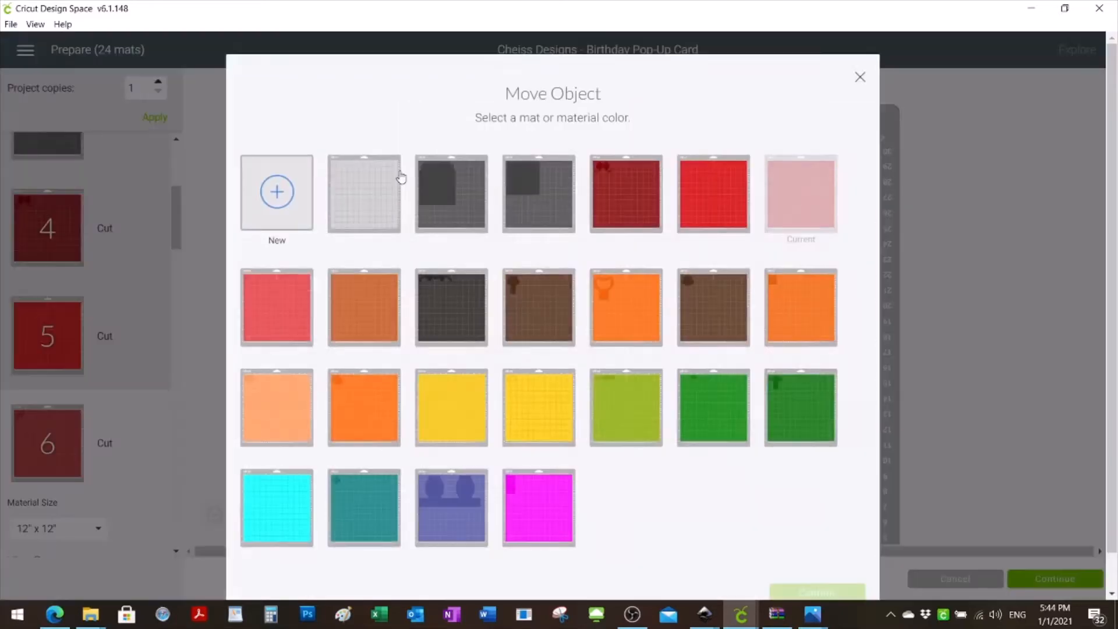
{"action": "left_click", "coordinate": [620, 194]}
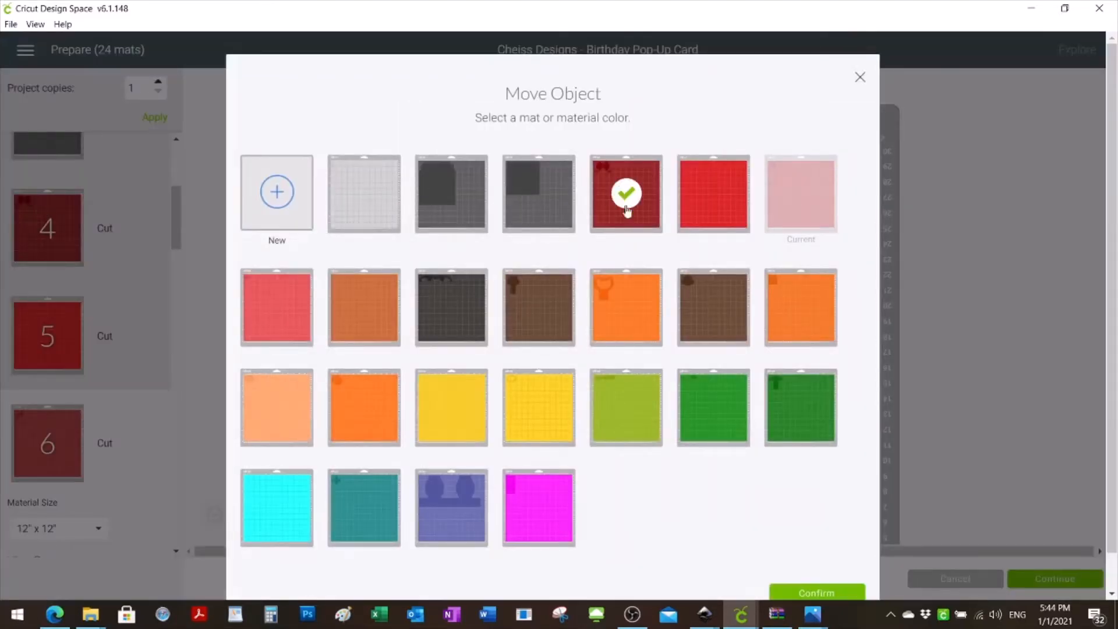
{"action": "left_click", "coordinate": [817, 592]}
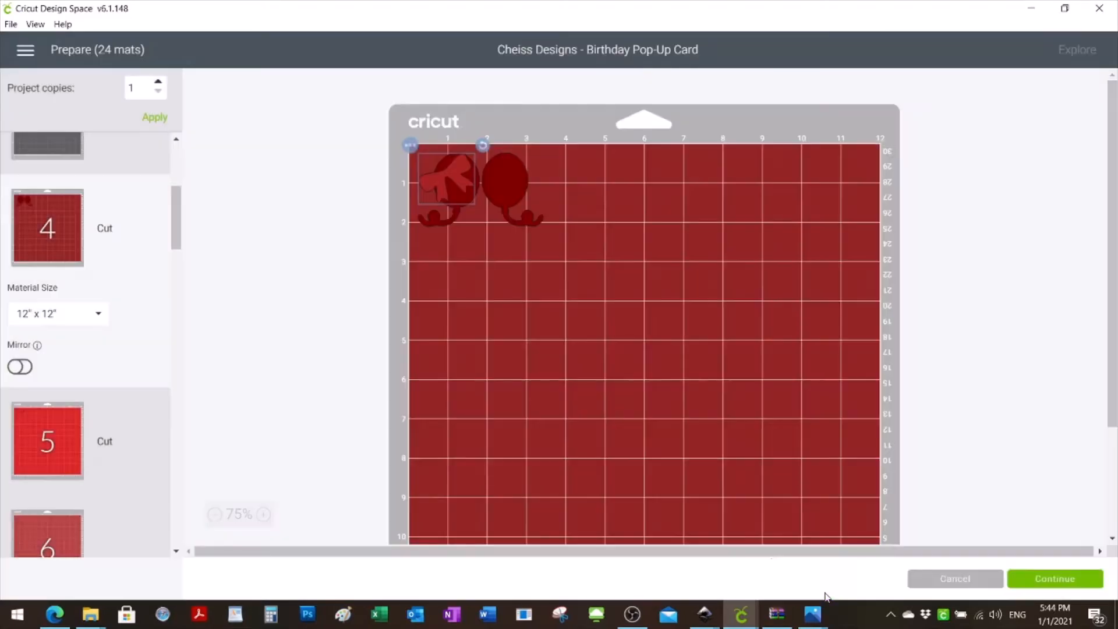
{"action": "left_click_drag", "start_coordinate": [456, 172], "coordinate": [610, 162]}
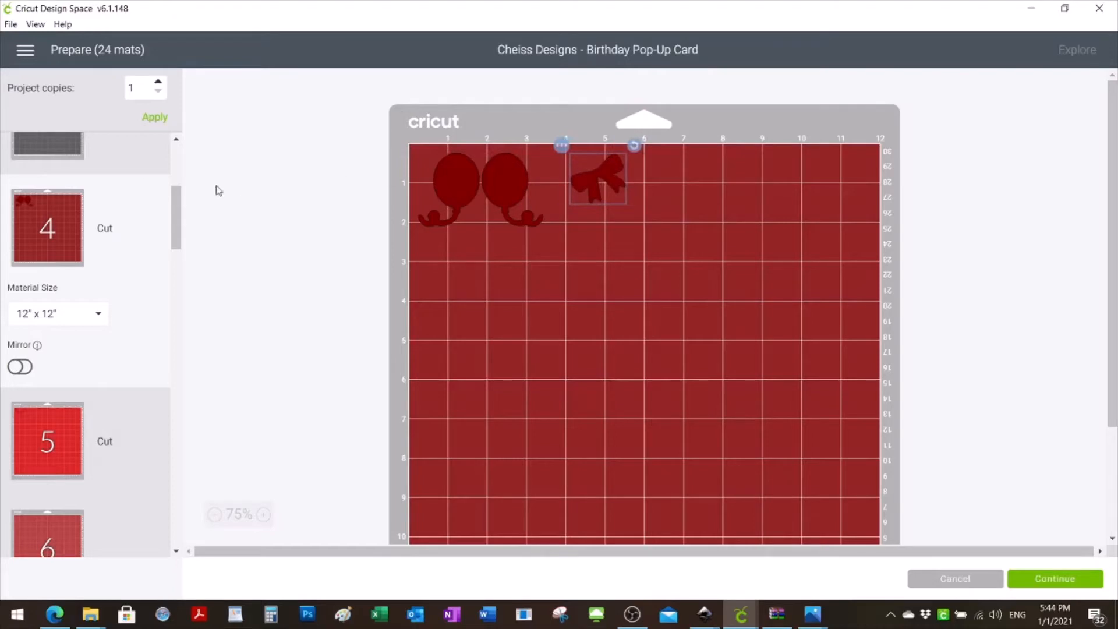
- Move the wavy strip from mat 5 onto dark red mat 4 and place it beside the bow, about 6.3 inches across
{"action": "left_click", "coordinate": [27, 446]}
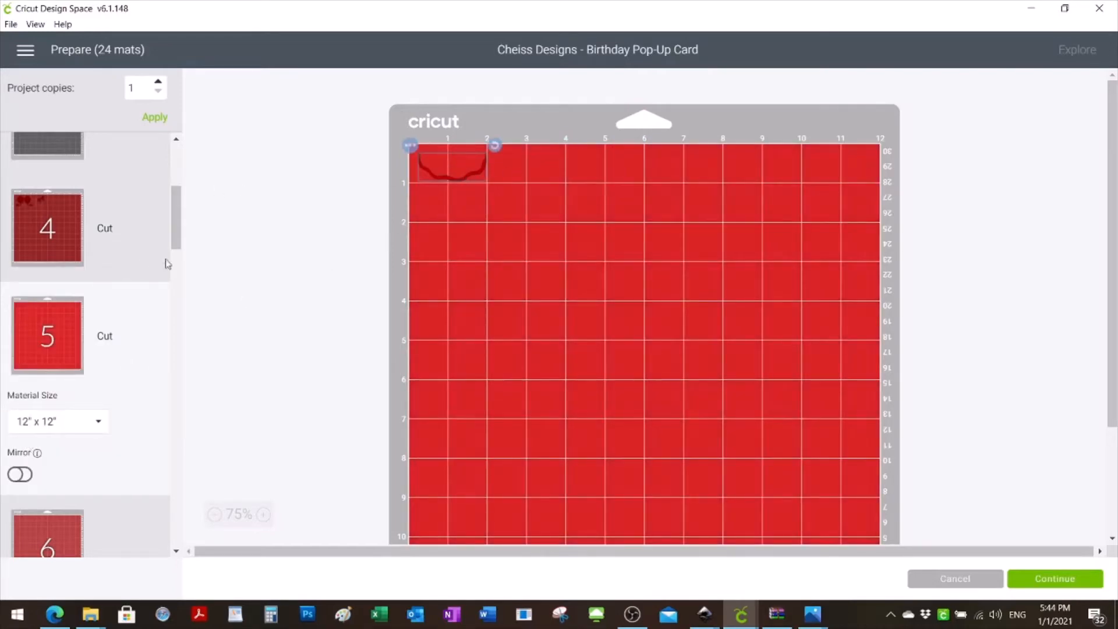
{"action": "left_click", "coordinate": [412, 148]}
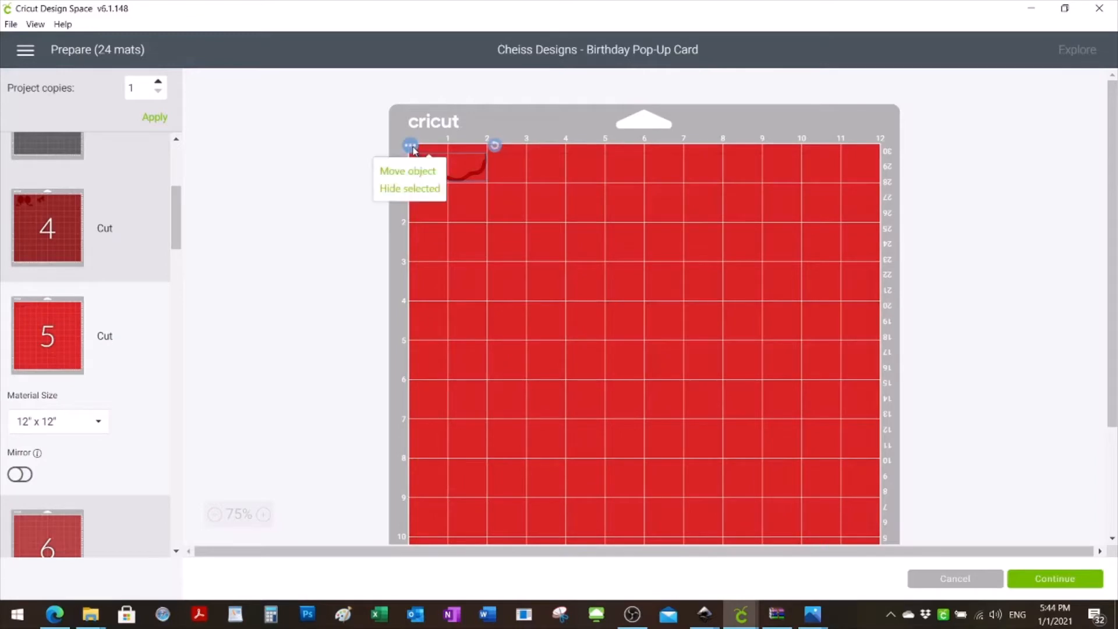
{"action": "left_click", "coordinate": [415, 176]}
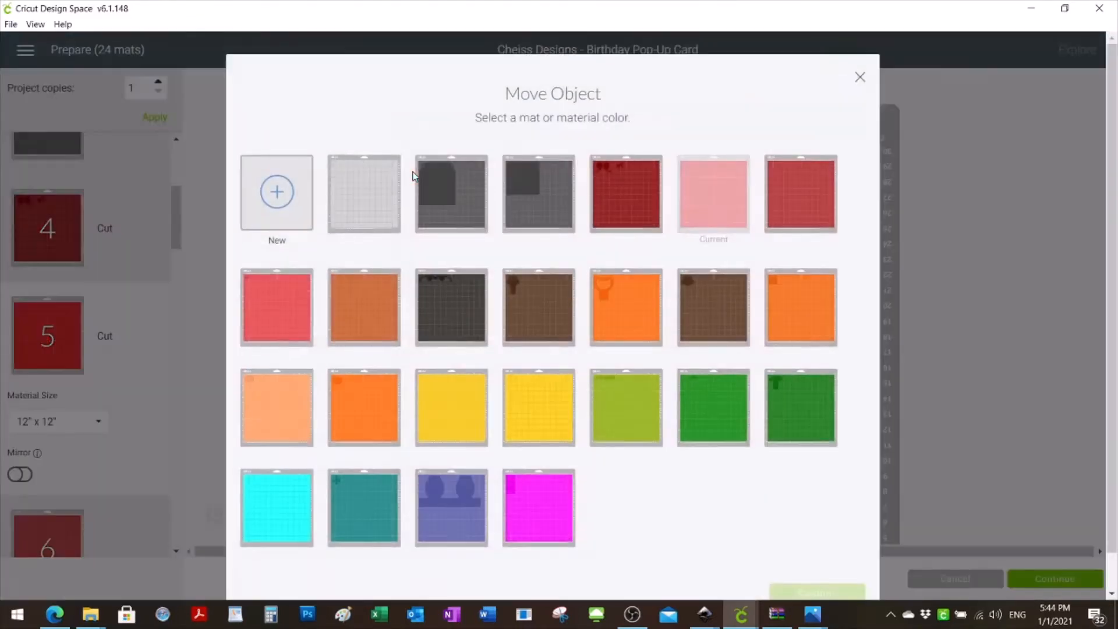
{"action": "left_click", "coordinate": [633, 191]}
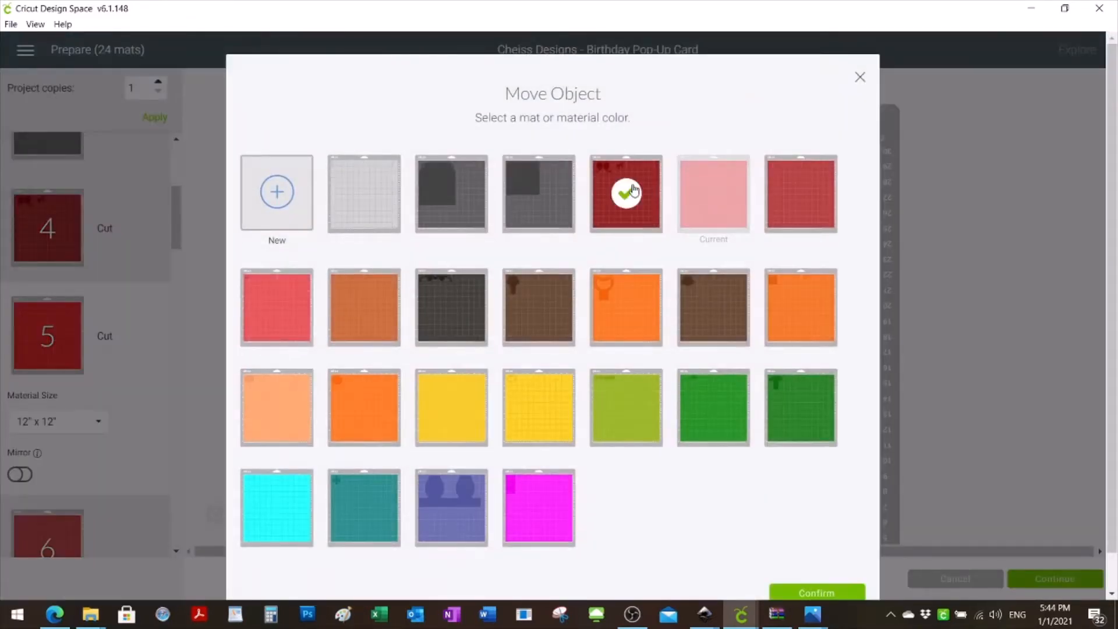
{"action": "left_click", "coordinate": [796, 592]}
{"action": "left_click_drag", "start_coordinate": [468, 176], "coordinate": [706, 163]}
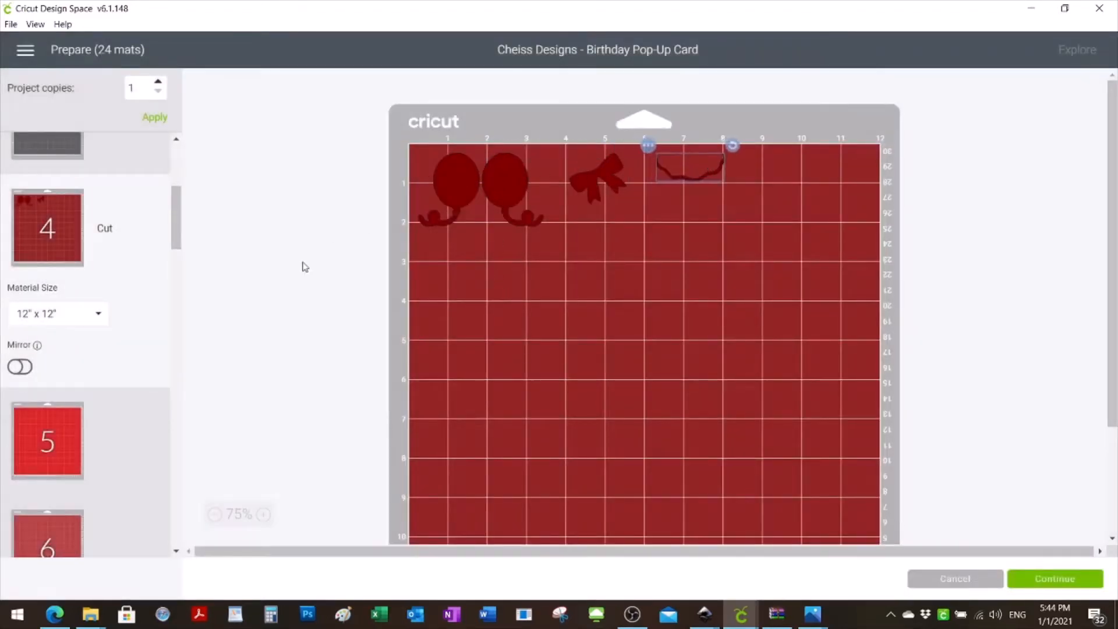
- Check mats 5 and 6, then move the small red bow piece from mat 7 onto mat 4, below the wavy strip
{"action": "left_click", "coordinate": [53, 420]}
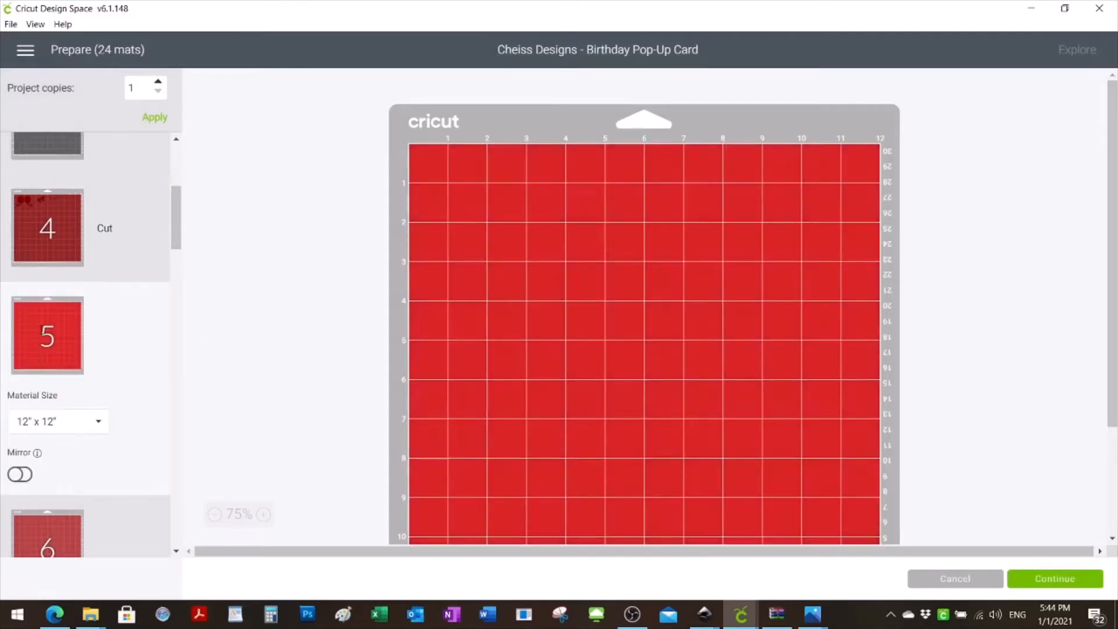
{"action": "left_click_drag", "start_coordinate": [174, 232], "coordinate": [187, 253]}
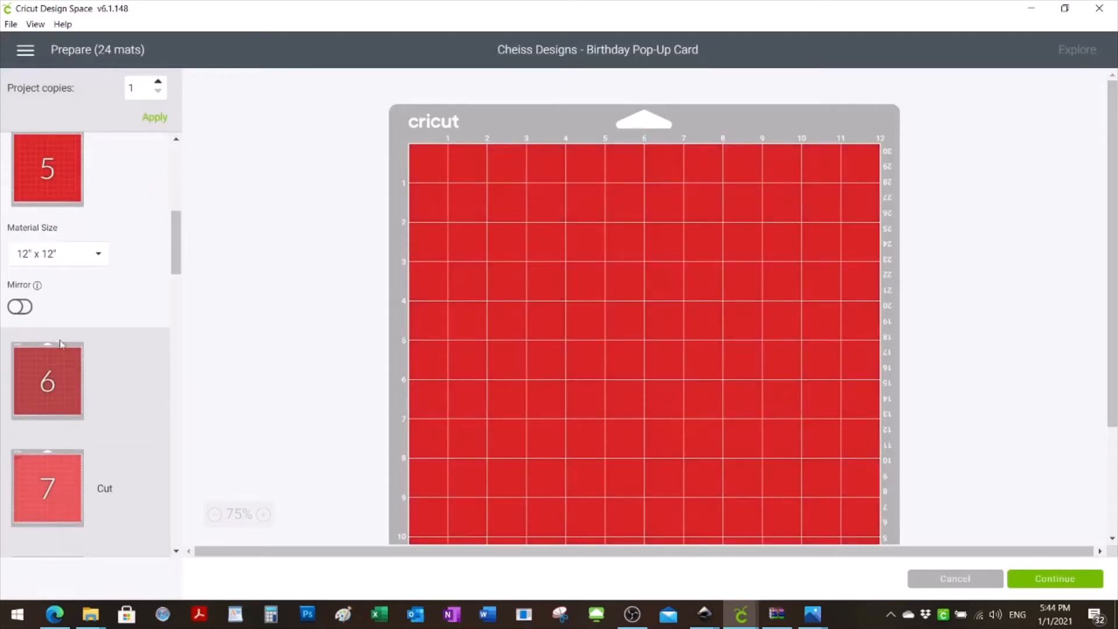
{"action": "left_click", "coordinate": [60, 371]}
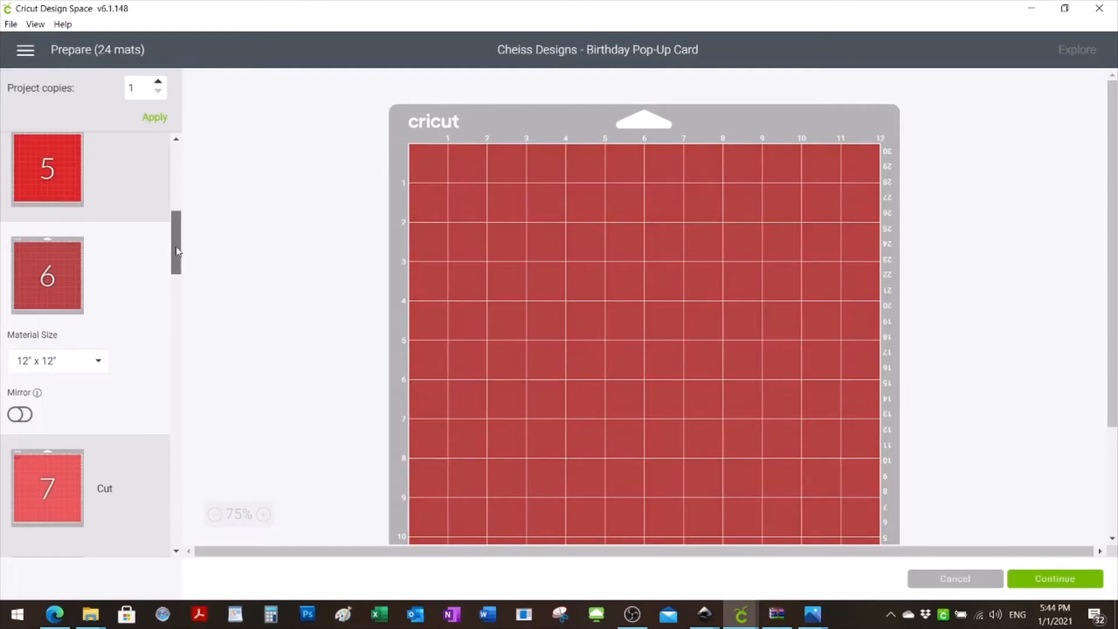
{"action": "scroll", "coordinate": [170, 253], "scroll_direction": "down", "scroll_amount": 3}
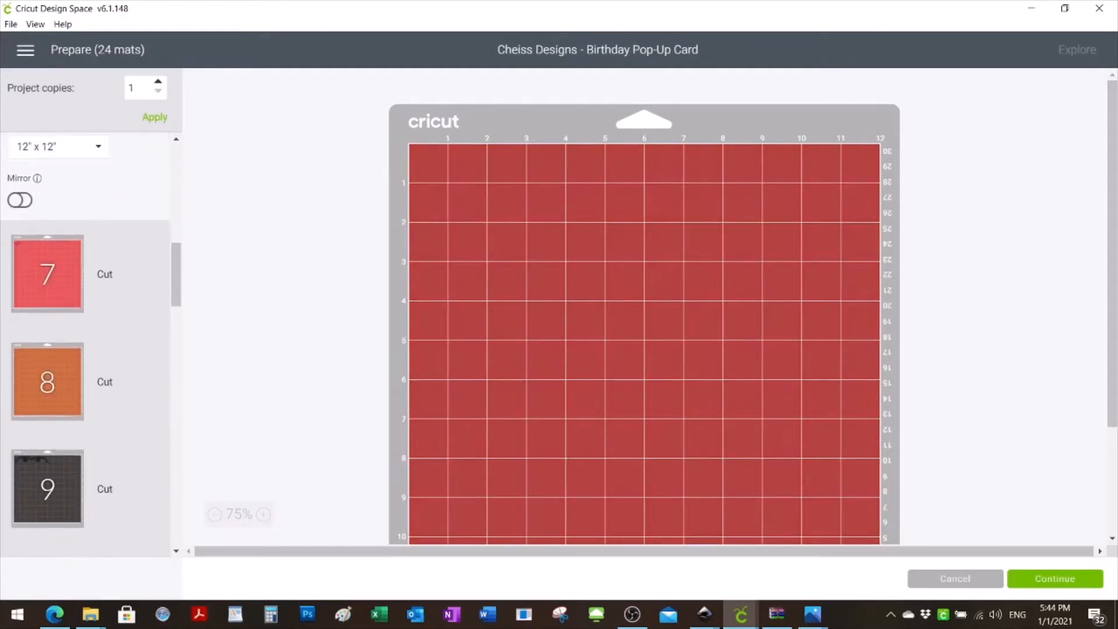
{"action": "left_click", "coordinate": [32, 270]}
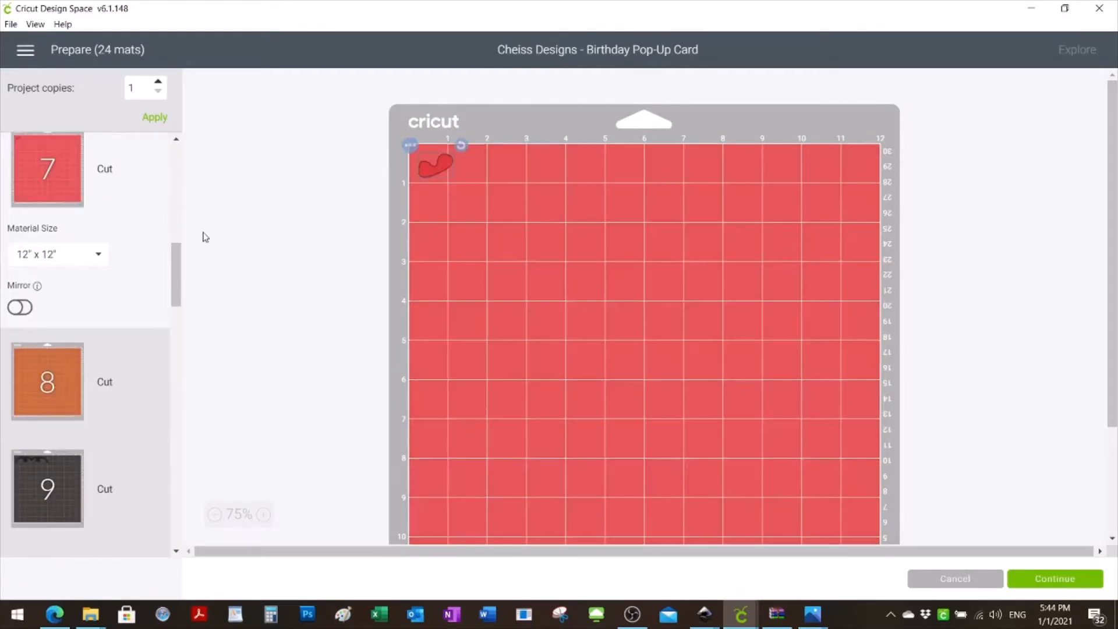
{"action": "left_click", "coordinate": [409, 145]}
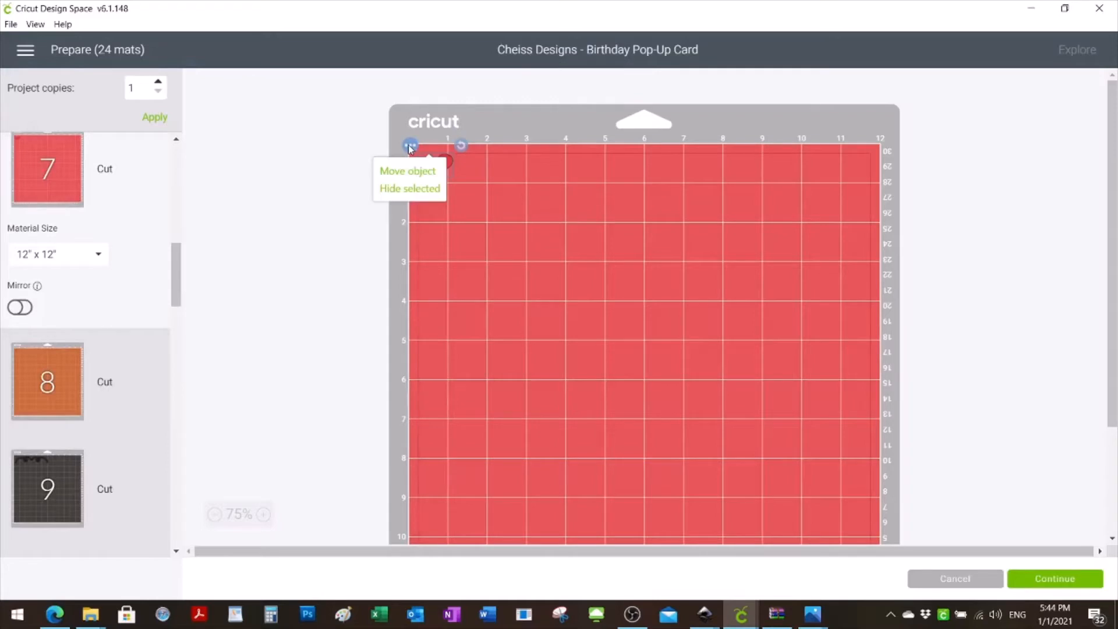
{"action": "left_click", "coordinate": [403, 175]}
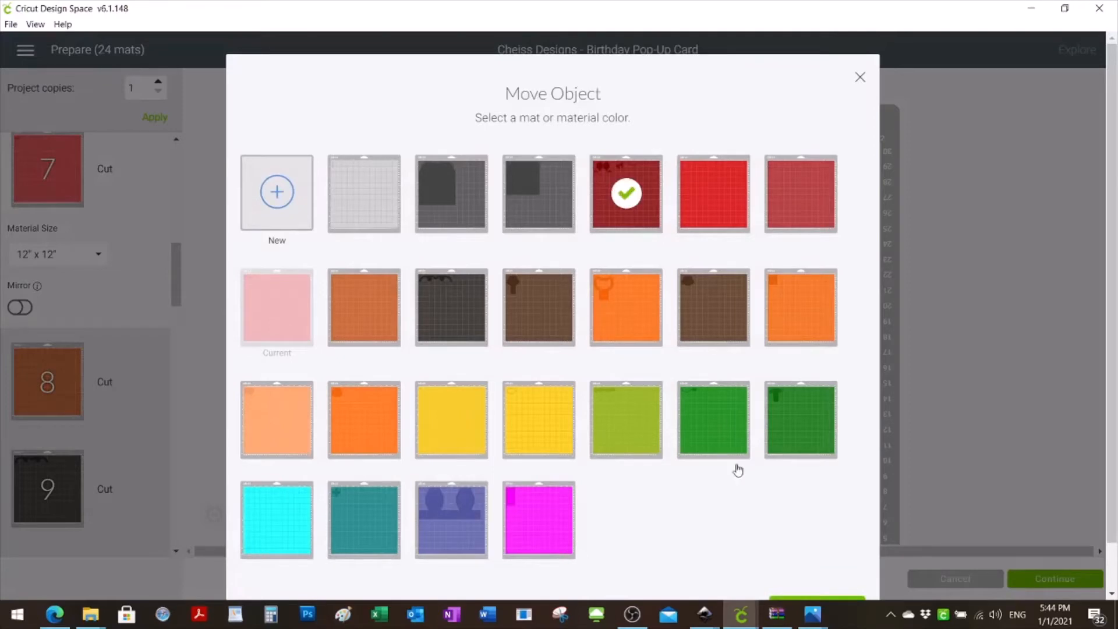
{"action": "left_click", "coordinate": [827, 602]}
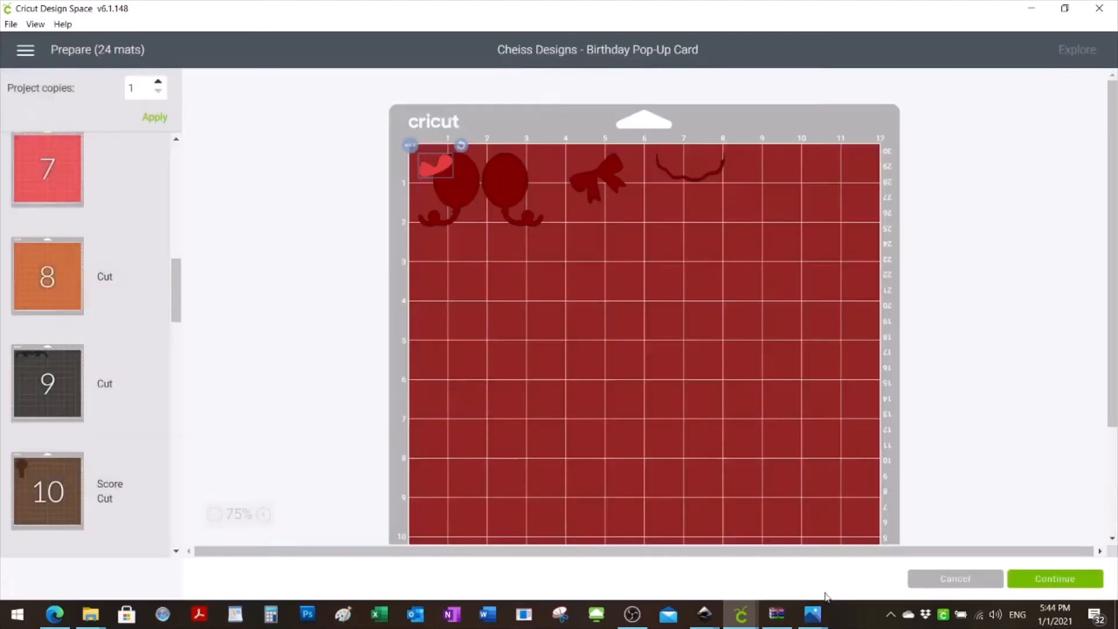
{"action": "mouse_move", "coordinate": [450, 164]}
{"action": "left_mouse_down"}
{"action": "mouse_move", "coordinate": [671, 216]}
{"action": "mouse_move", "coordinate": [711, 210]}
{"action": "left_mouse_up"}
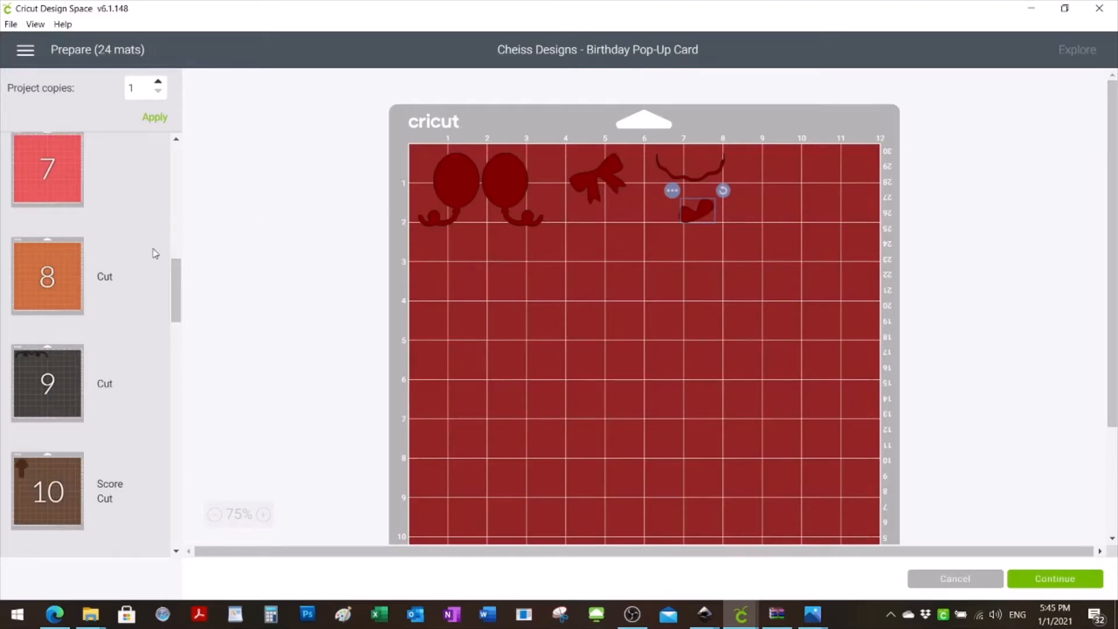
- Look through the mats up to mat 16, then cancel the mat preparation and return to the design canvas
{"action": "left_click_drag", "start_coordinate": [177, 300], "coordinate": [203, 381]}
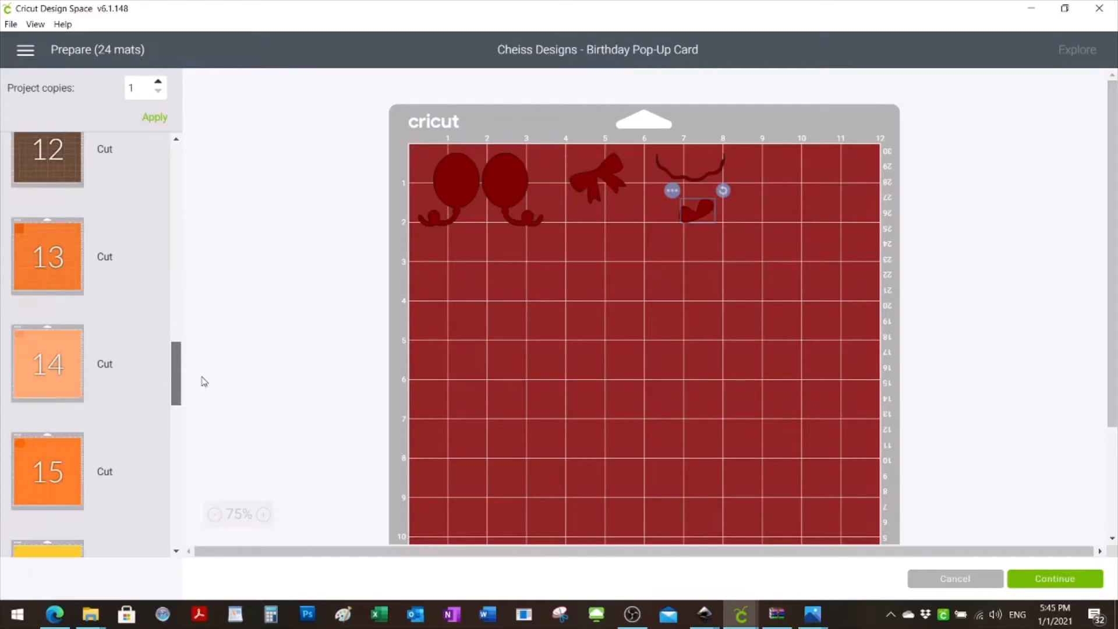
{"action": "mouse_move", "coordinate": [204, 381]}
{"action": "left_mouse_down"}
{"action": "mouse_move", "coordinate": [209, 400]}
{"action": "mouse_move", "coordinate": [201, 383]}
{"action": "left_mouse_up"}
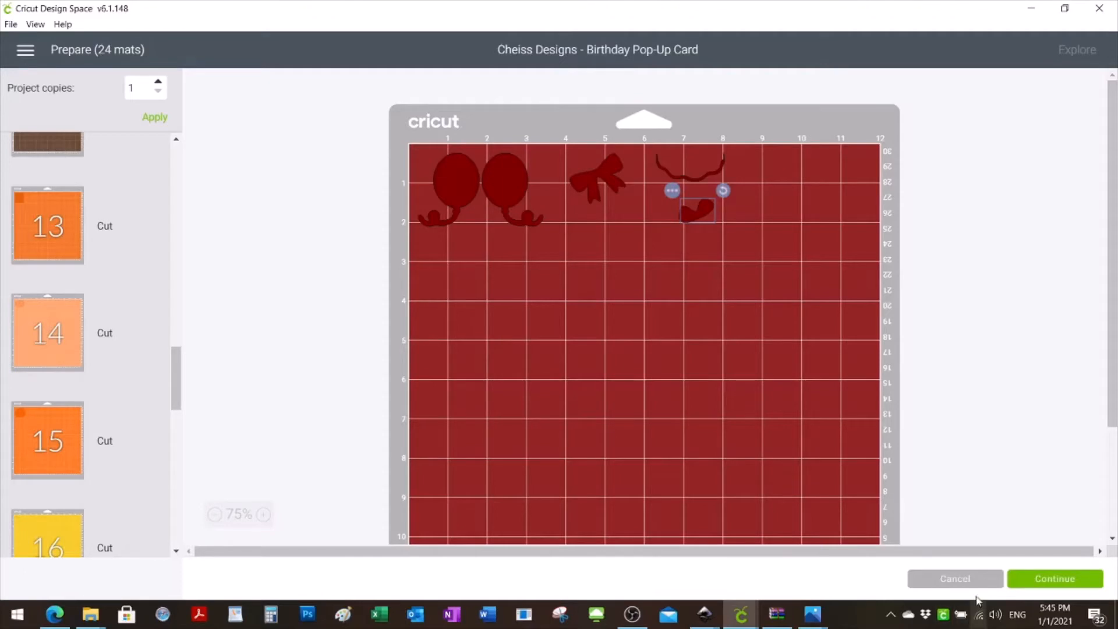
{"action": "left_click", "coordinate": [955, 578]}
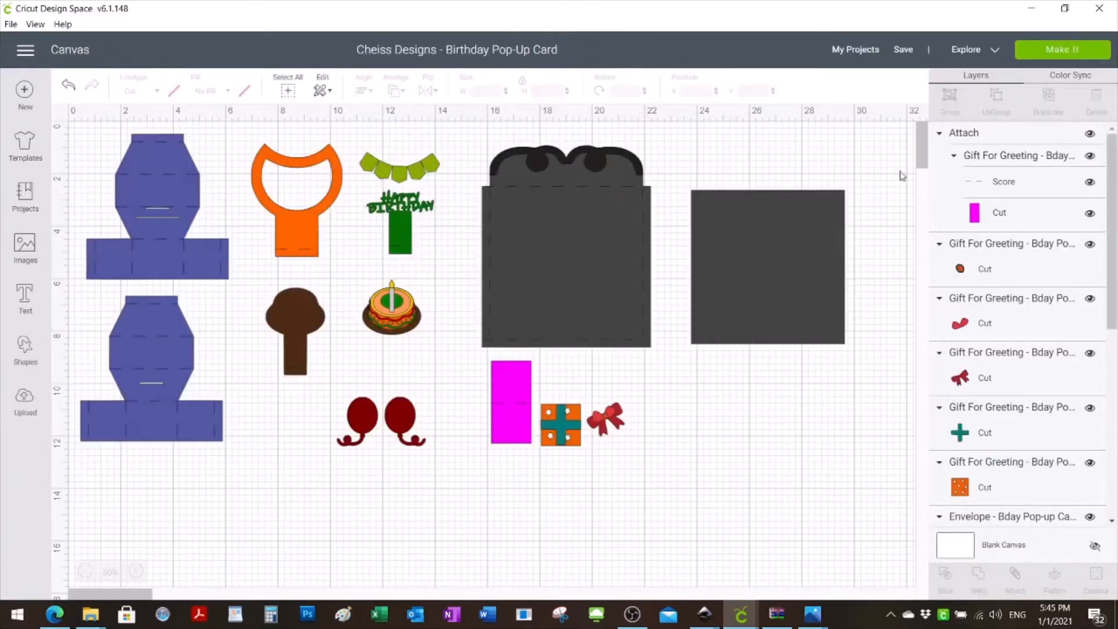
{"action": "scroll", "coordinate": [926, 160], "scroll_direction": "down", "scroll_amount": 5}
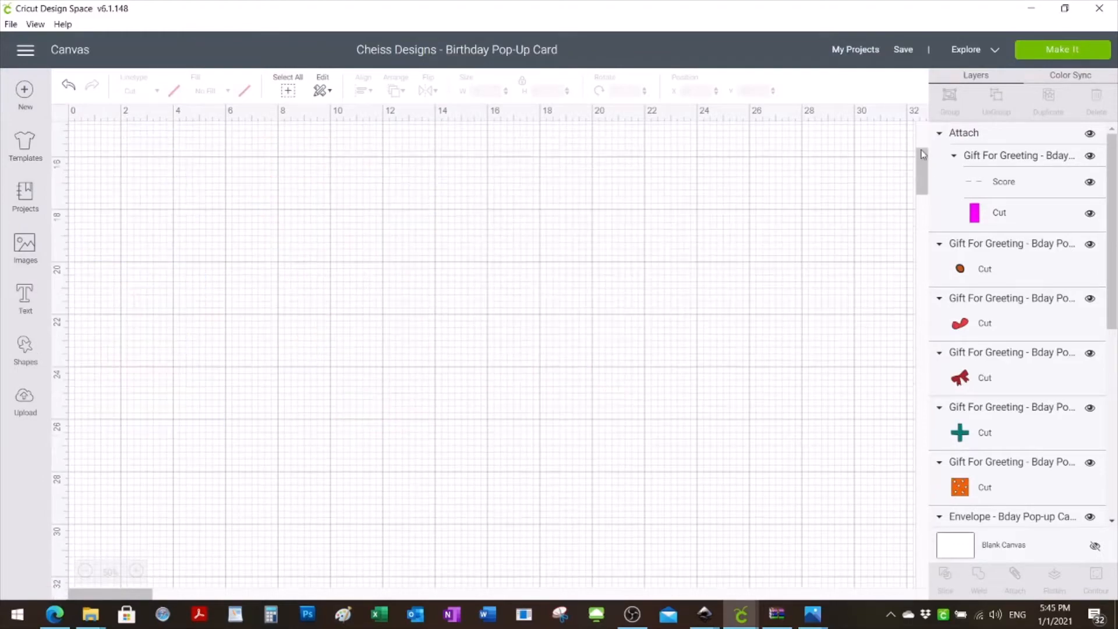
{"action": "left_click_drag", "start_coordinate": [926, 175], "coordinate": [928, 143]}
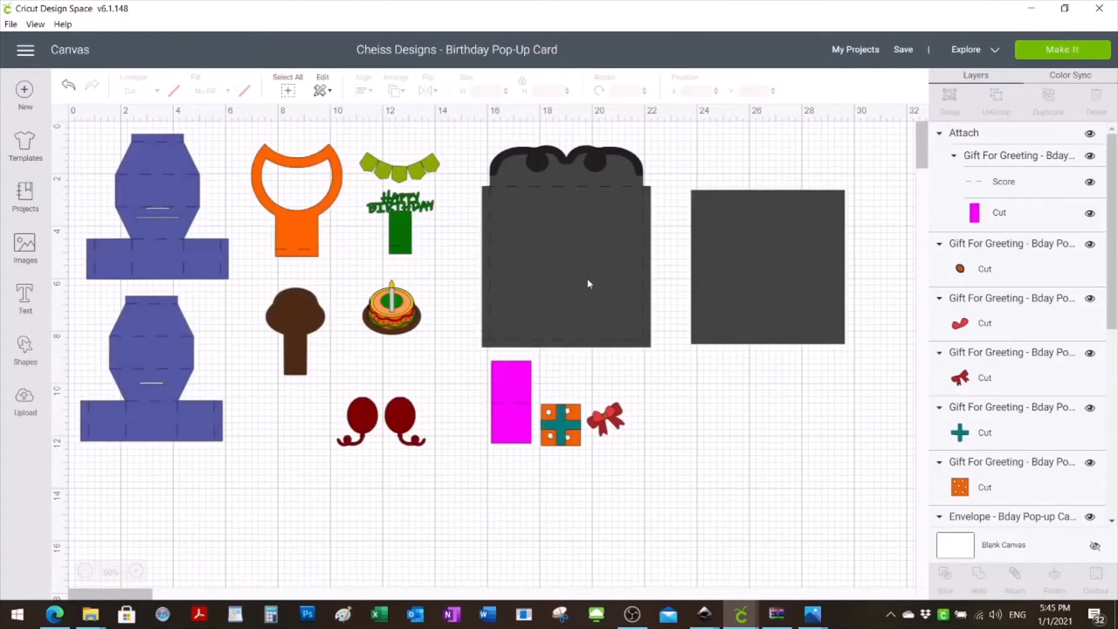
- Change the cut layer of the lower blue pop-up card piece to the dark red material color used by the balloons
{"action": "left_click", "coordinate": [166, 264]}
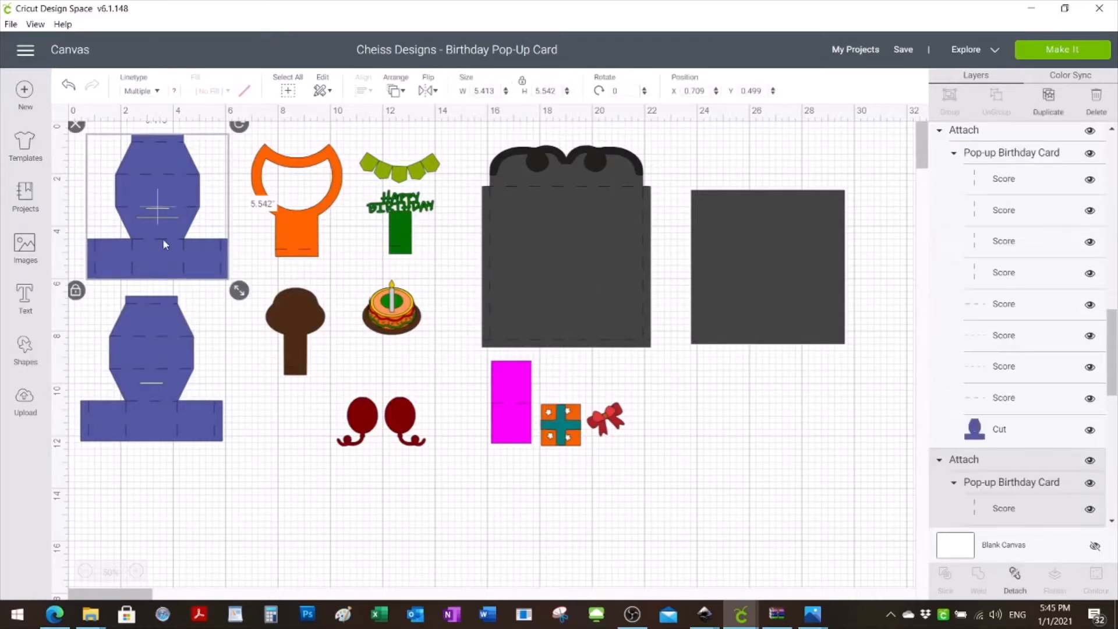
{"action": "left_click", "coordinate": [978, 440]}
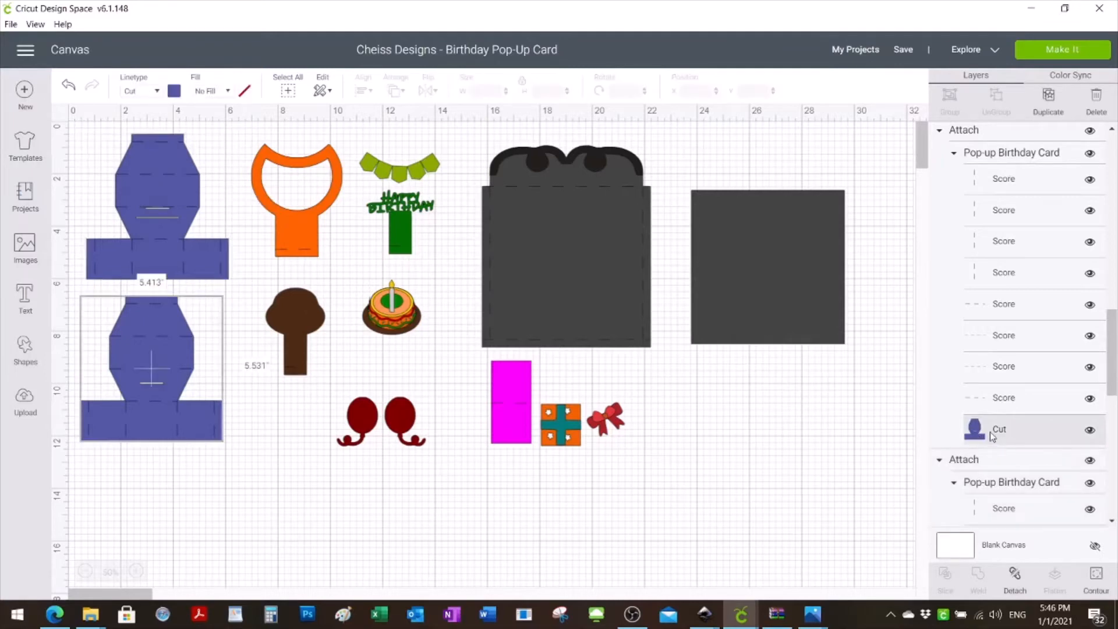
{"action": "left_click", "coordinate": [174, 92]}
{"action": "left_click", "coordinate": [226, 157]}
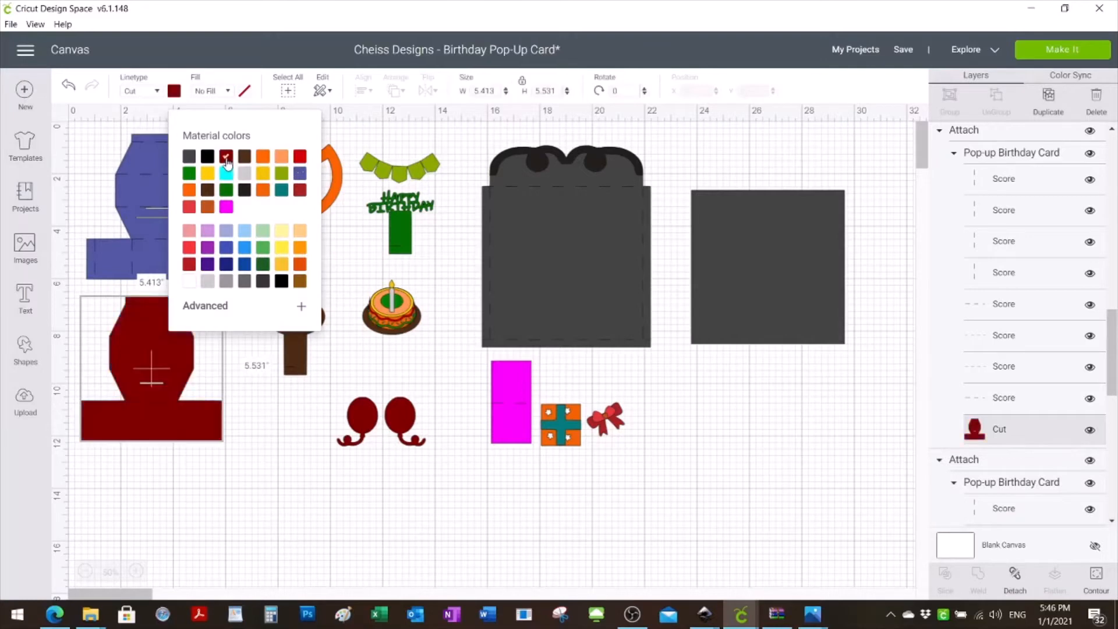
{"action": "left_click", "coordinate": [185, 483]}
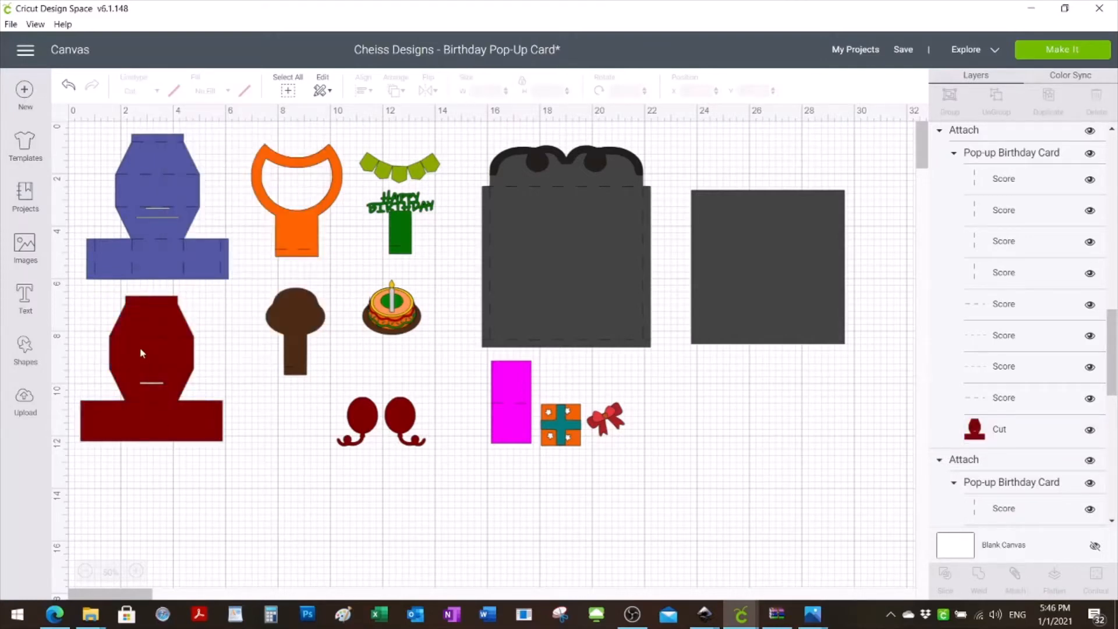